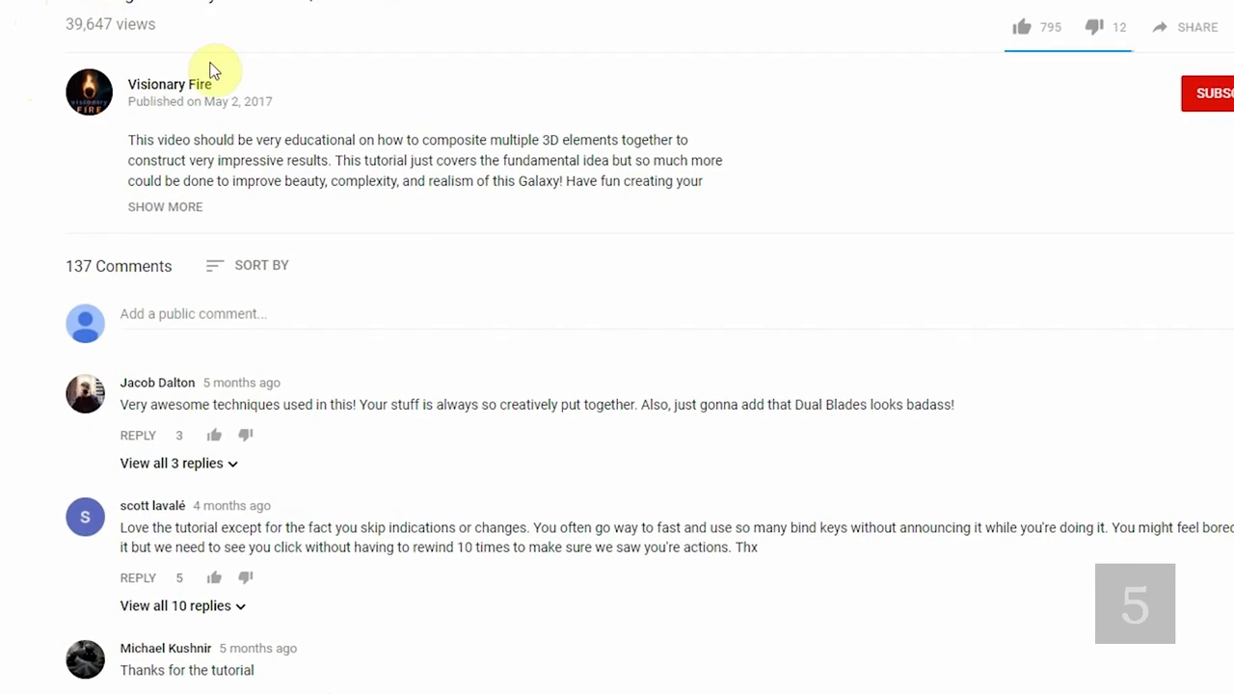
# Step: Expand the video description and examine the channel support link
pyautogui.click(180, 207)
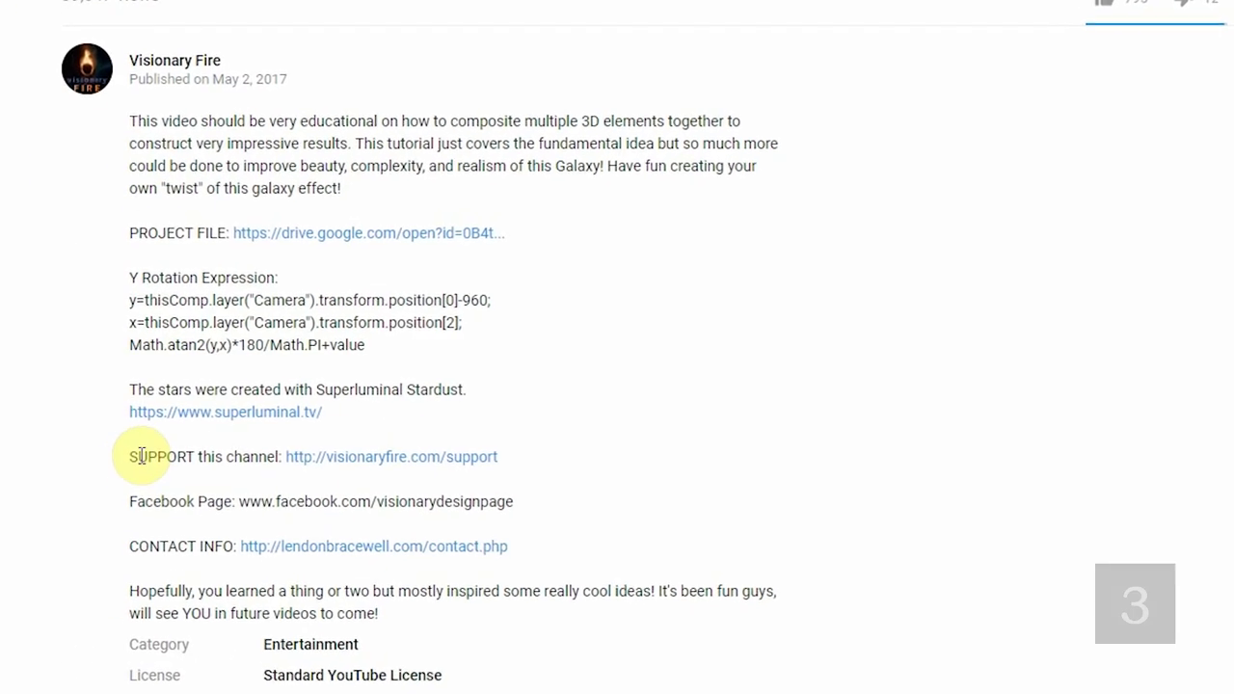
pyautogui.moveTo(130, 457); pyautogui.dragTo(282, 466)
pyautogui.click(236, 448)
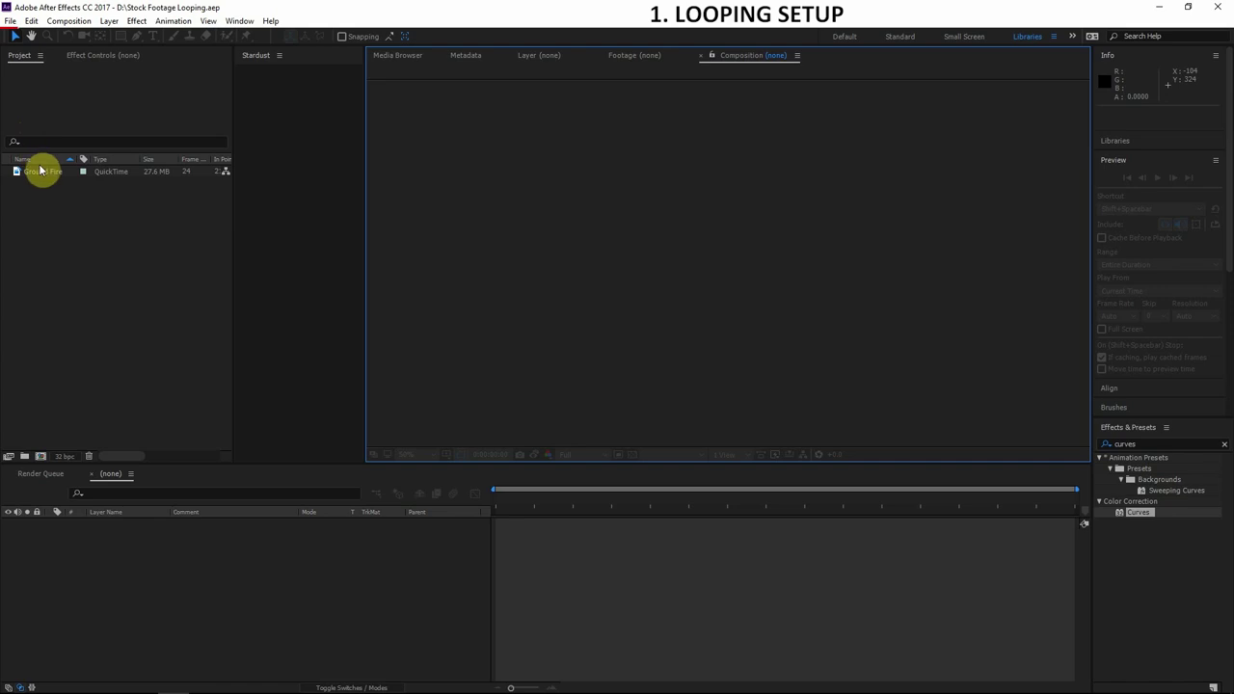
# Step: Create a new composition from the Ground Fire footage and compare its first and last frames
pyautogui.moveTo(41, 175); pyautogui.dragTo(40, 459)
pyautogui.moveTo(504, 498); pyautogui.dragTo(623, 510)
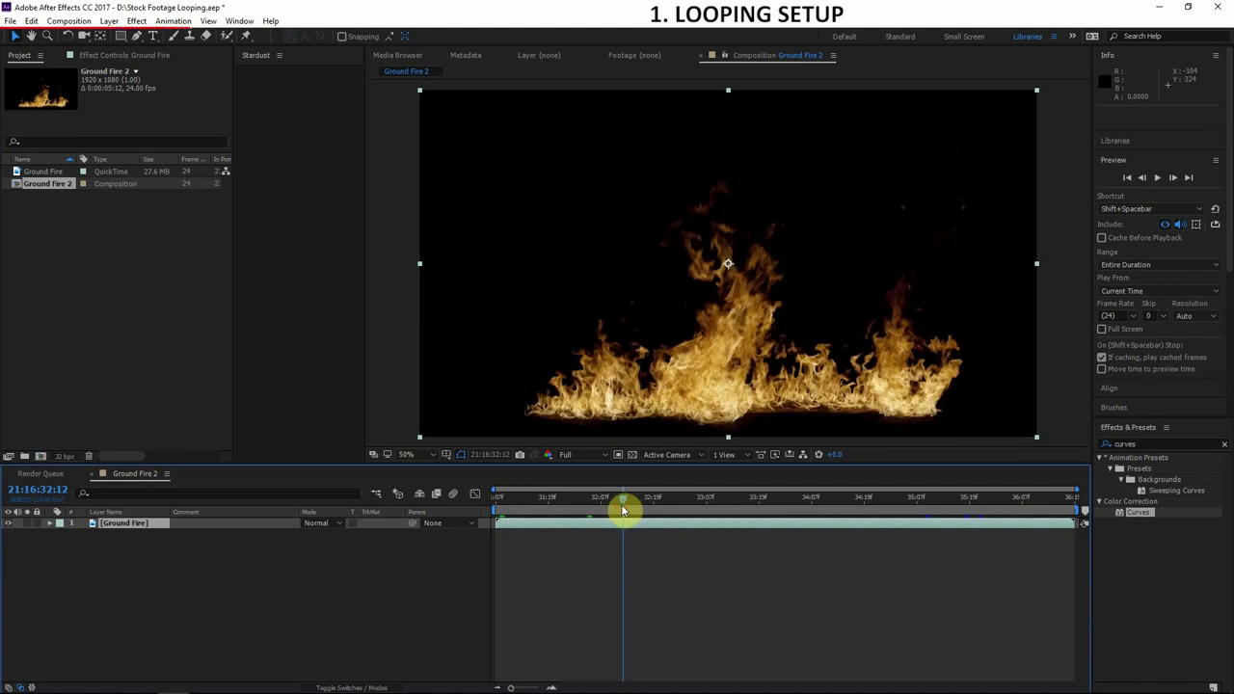
pyautogui.moveTo(636, 514); pyautogui.dragTo(1069, 512)
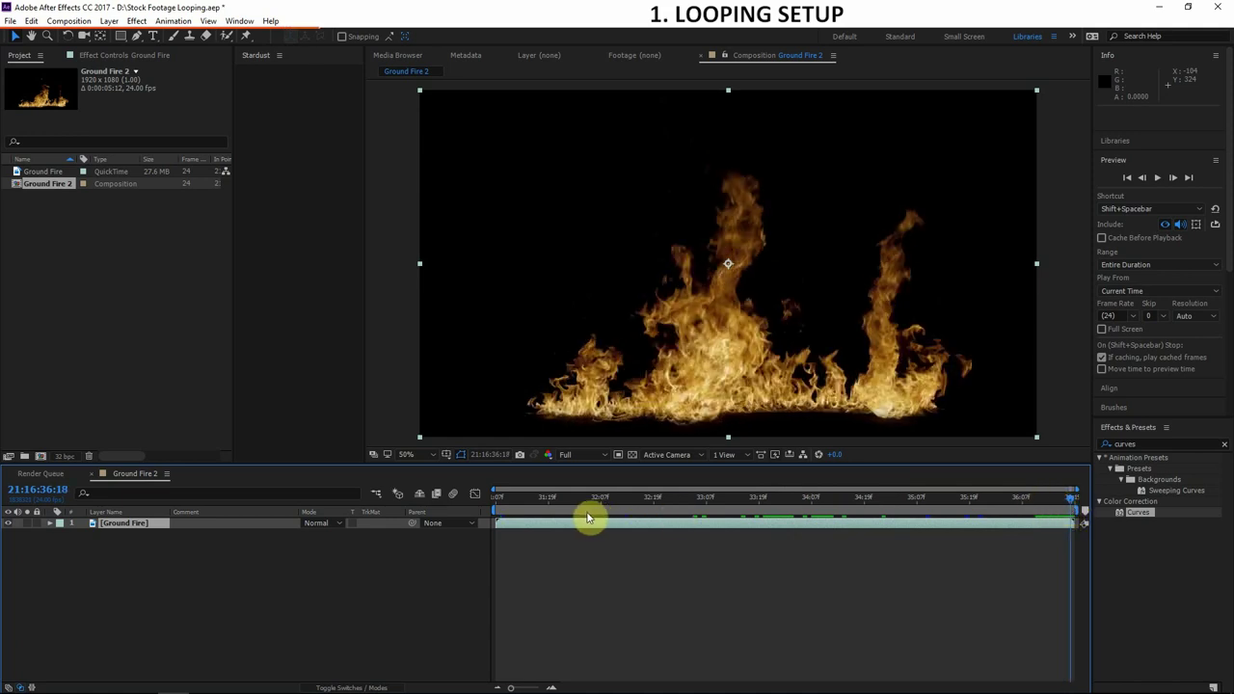
pyautogui.click(491, 516)
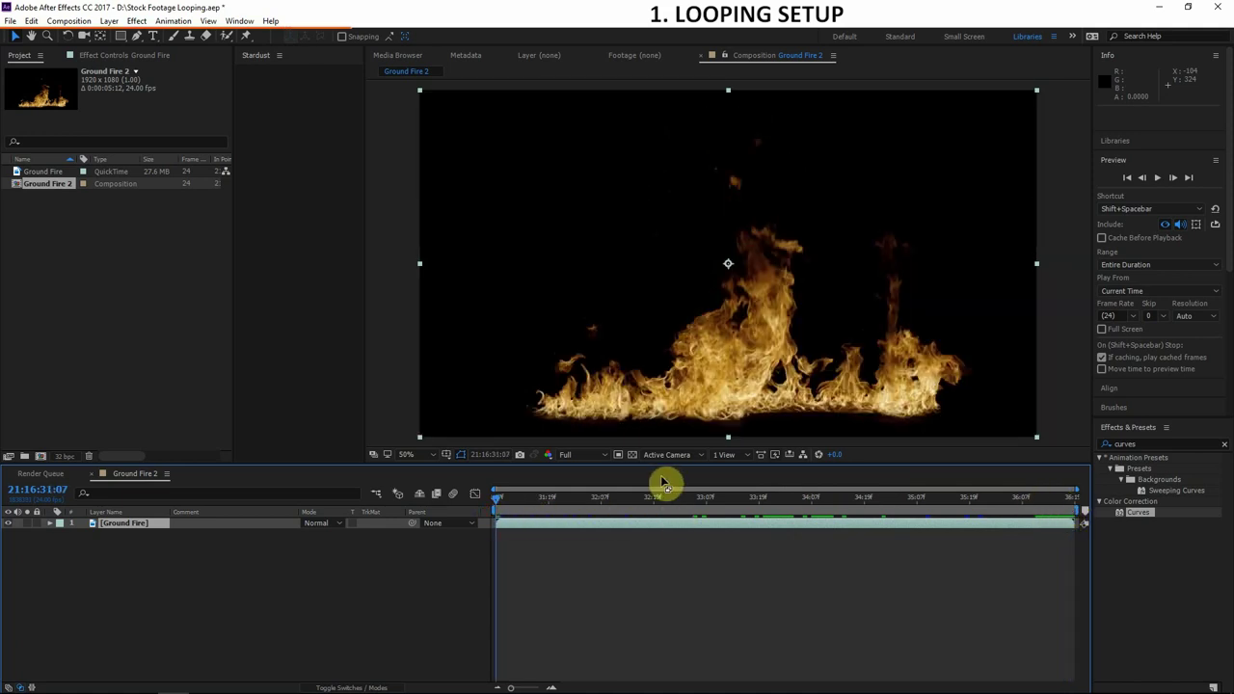
pyautogui.moveTo(1041, 502); pyautogui.dragTo(1075, 501)
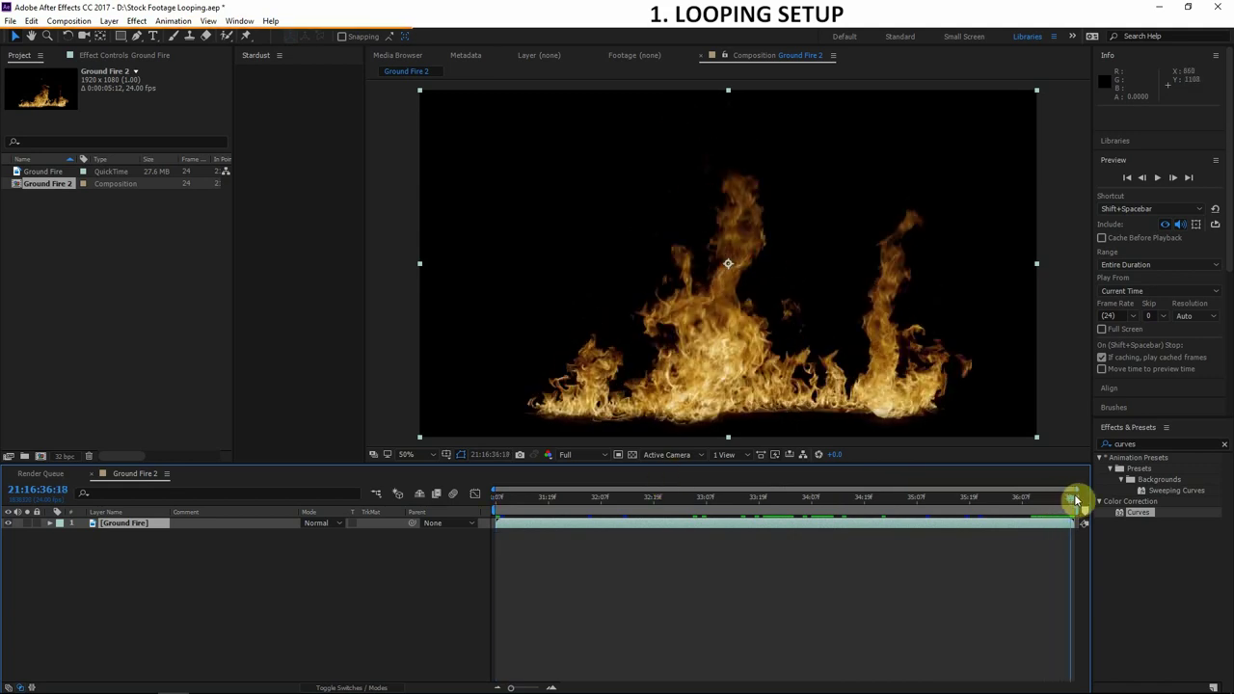
pyautogui.click(1128, 179)
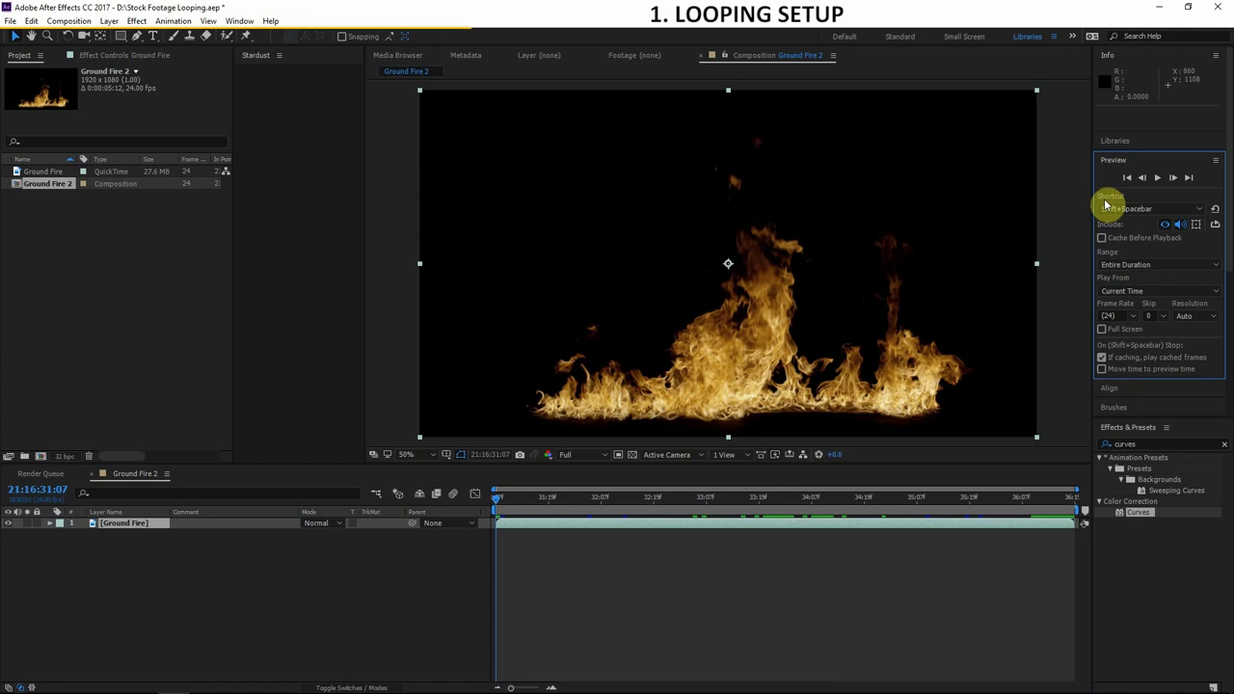
# Step: Split the Ground Fire layer at 0:00:00:18 and place the opening segment above the longer one in the layer stack
pyautogui.click(473, 571)
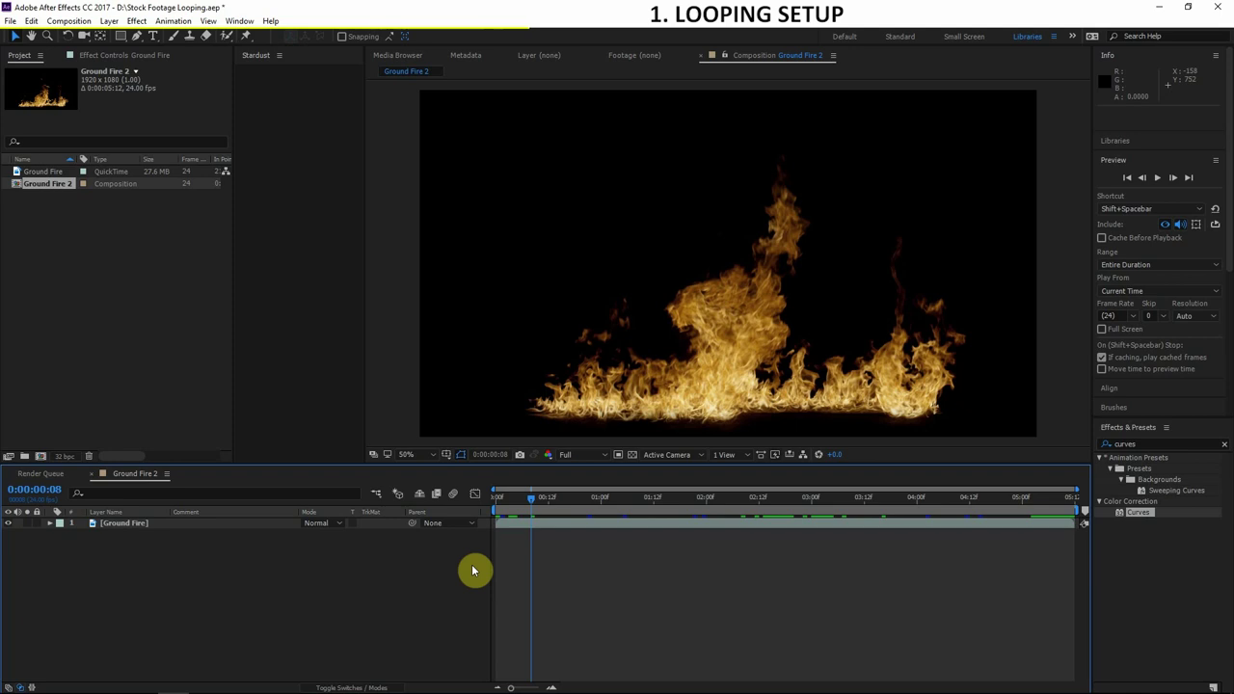
pyautogui.click(503, 528)
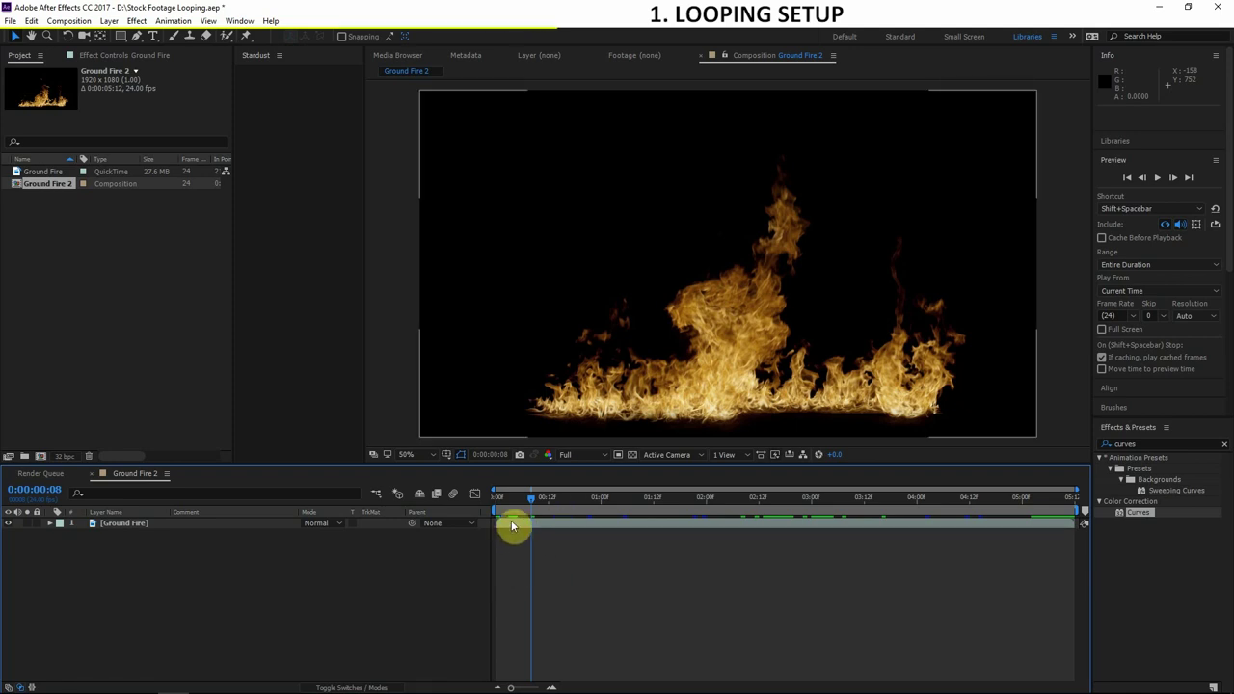
pyautogui.click(517, 521)
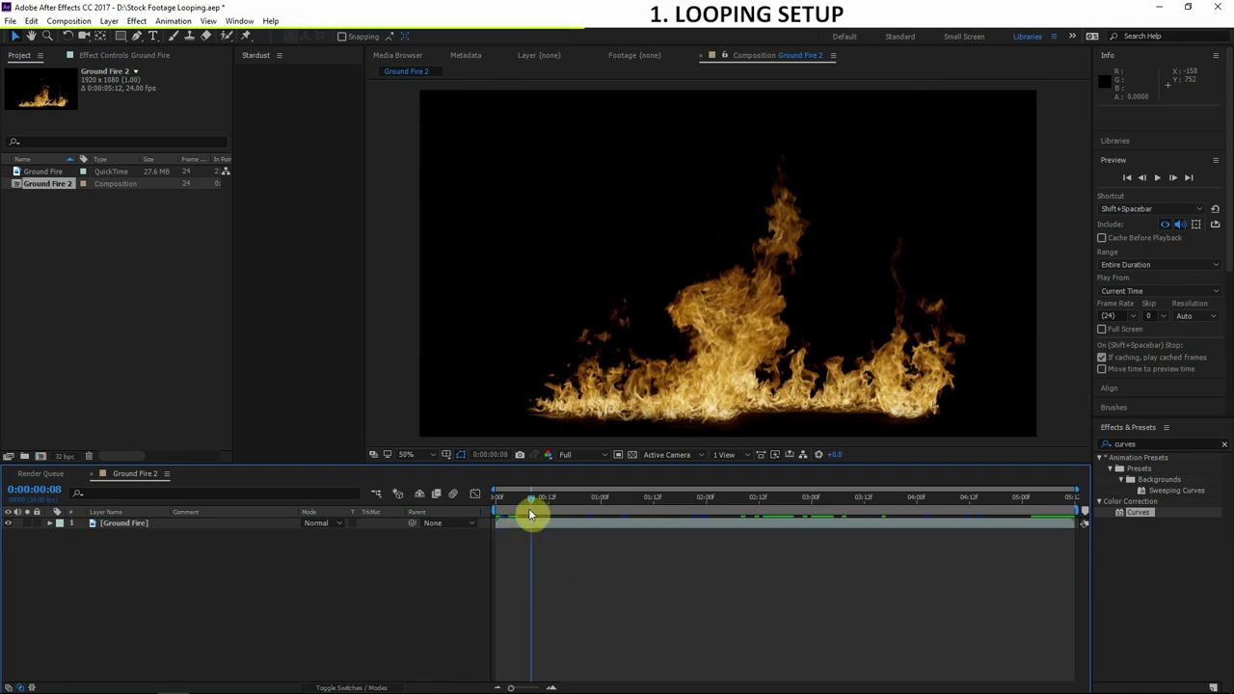
pyautogui.click(498, 500)
pyautogui.moveTo(498, 500); pyautogui.dragTo(584, 504)
pyautogui.click(591, 530)
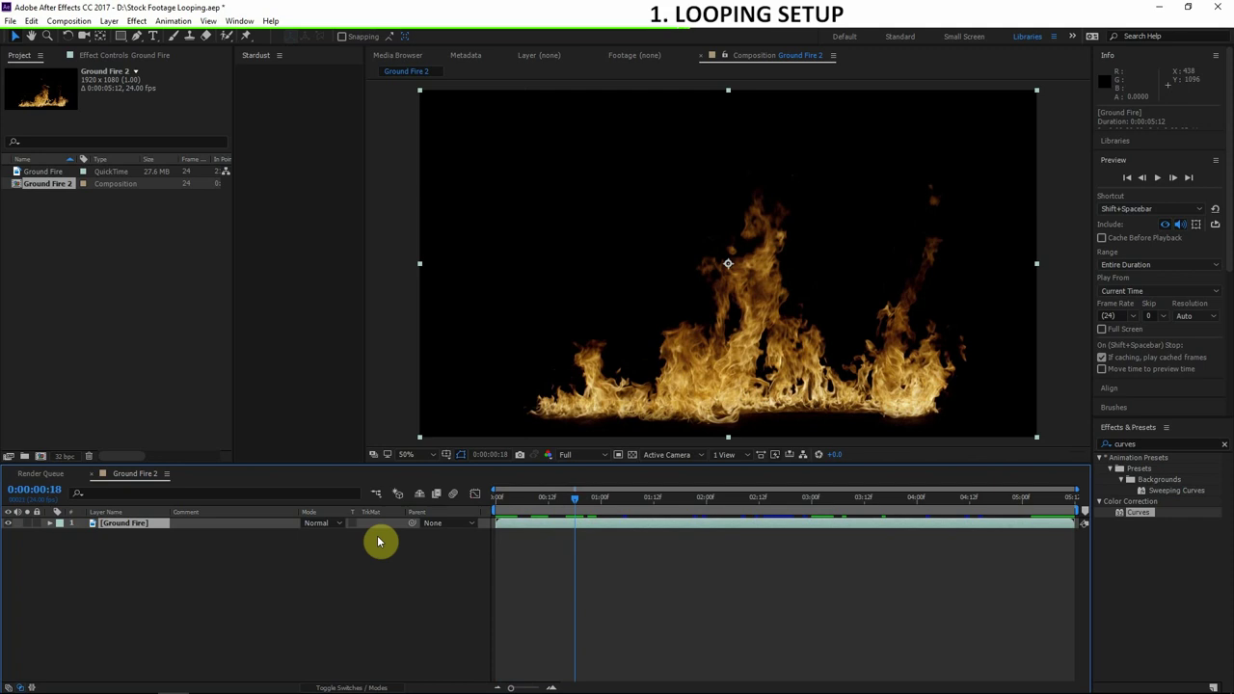
pyautogui.hotkey('ctrl', 'shift', 'd')
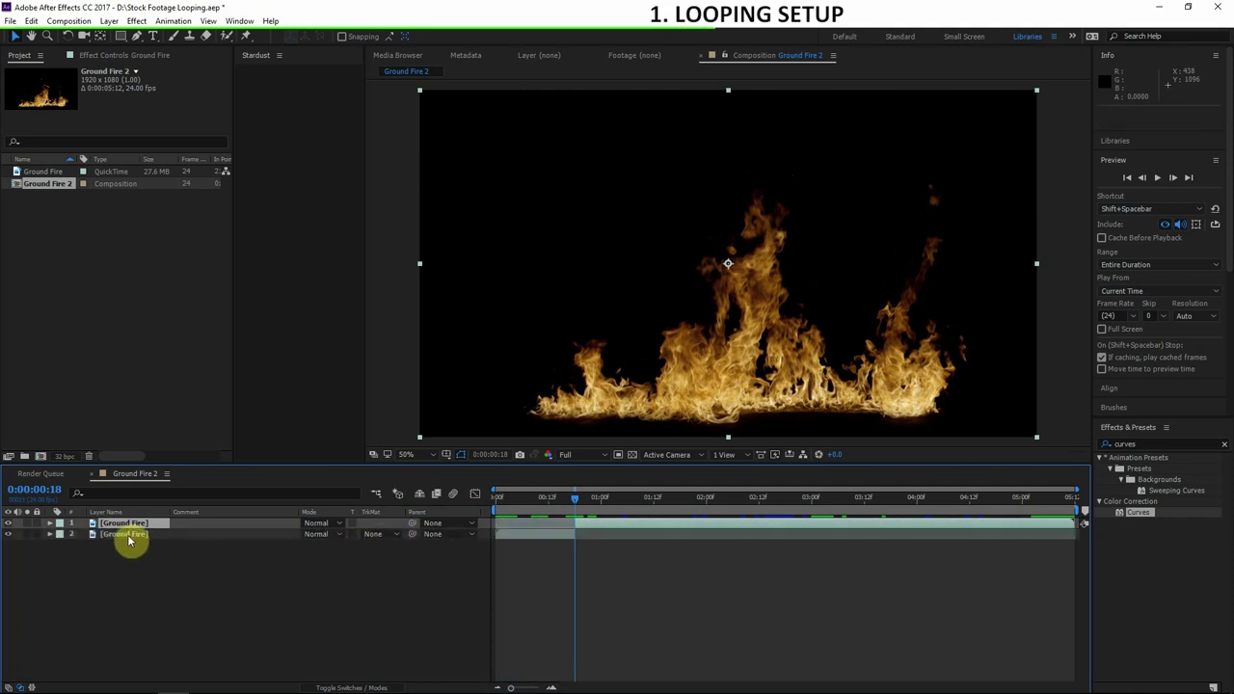
pyautogui.moveTo(128, 541); pyautogui.dragTo(137, 525)
pyautogui.click(248, 598)
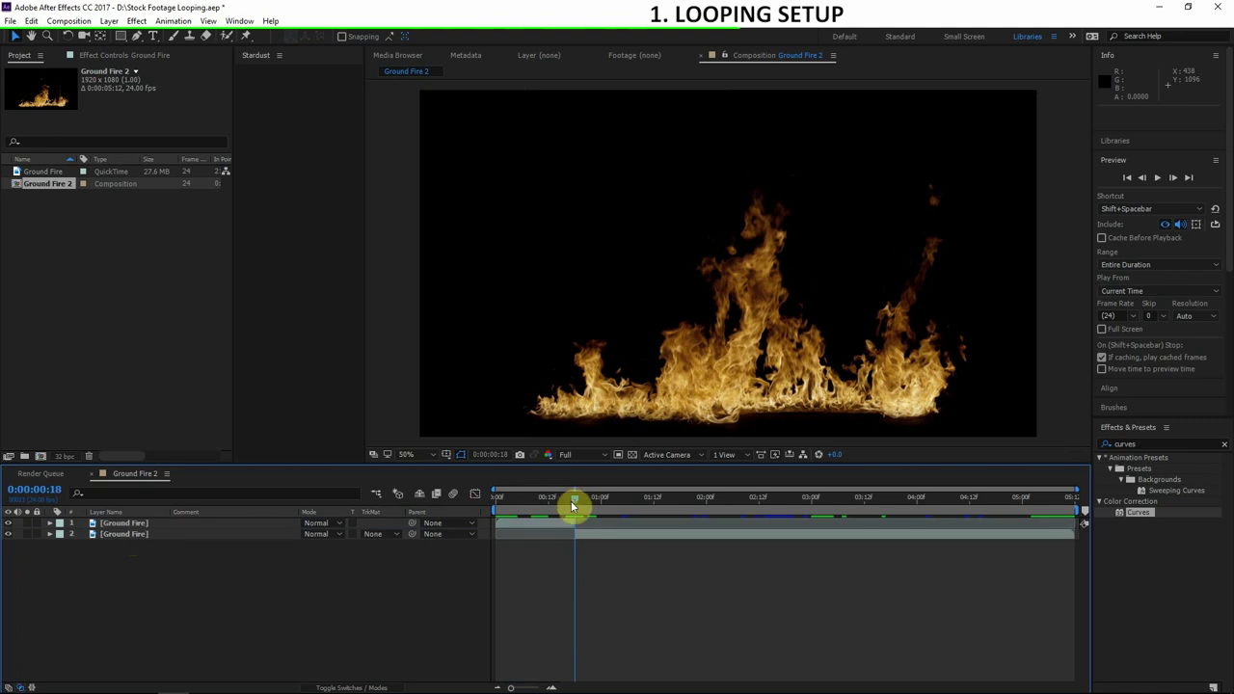
# Step: Move the short opening segment in time so that it sits at the end of the composition
pyautogui.moveTo(575, 505); pyautogui.dragTo(570, 504)
pyautogui.click(565, 524)
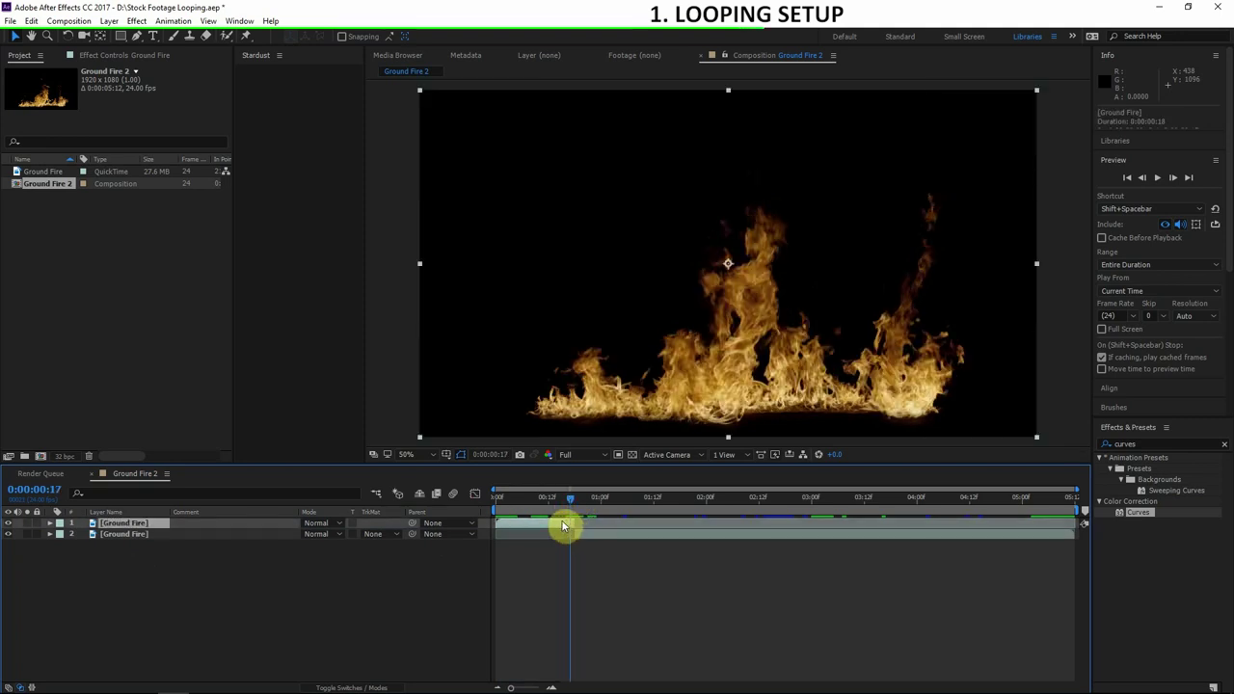
pyautogui.moveTo(571, 508); pyautogui.dragTo(569, 512)
pyautogui.click(587, 533)
pyautogui.click(567, 522)
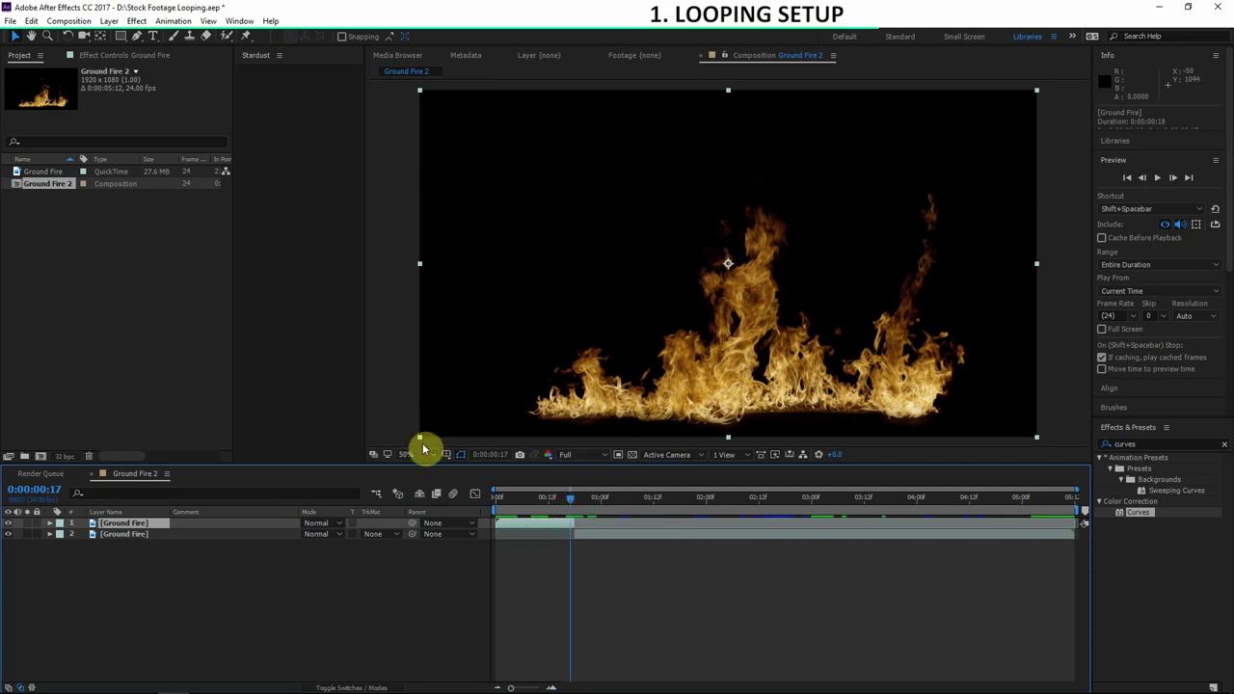
pyautogui.click(562, 568)
pyautogui.moveTo(547, 526); pyautogui.dragTo(1048, 534)
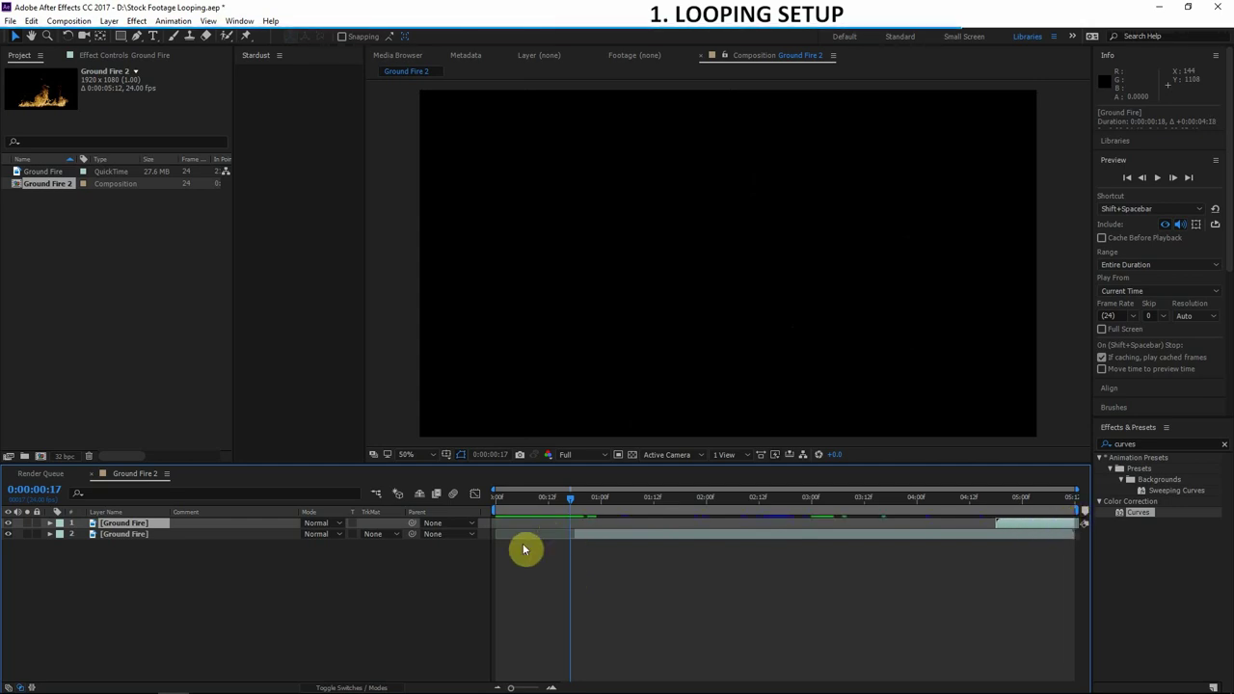
# Step: Shift both segments earlier so the long one starts at the first frame, and trim the composition to a work area ending at 0:00:04:17
pyautogui.hotkey('ctrl', 'a')
pyautogui.moveTo(1039, 536); pyautogui.dragTo(959, 536)
pyautogui.moveTo(1080, 513); pyautogui.dragTo(1003, 511)
pyautogui.rightClick(979, 518)
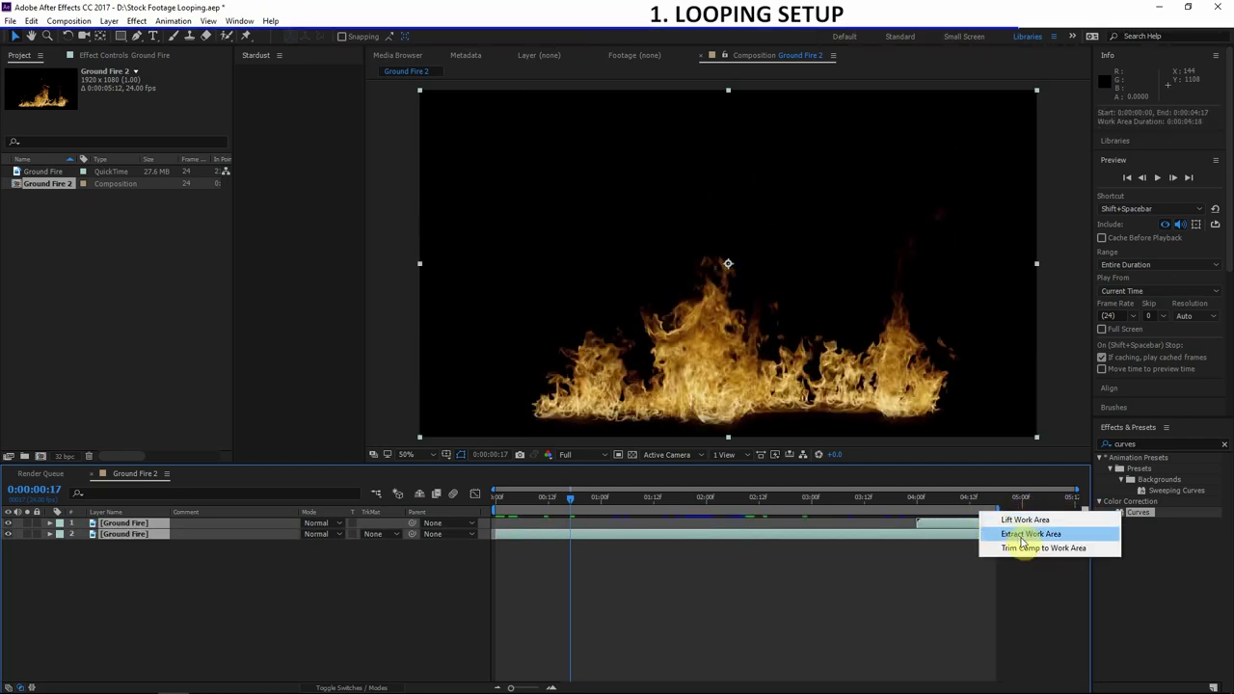
pyautogui.click(1025, 549)
# Step: Compare the composition's last and first frames for continuity and examine where the short end segment begins
pyautogui.moveTo(1063, 510)
pyautogui.mouseDown()
pyautogui.moveTo(1038, 512)
pyautogui.moveTo(1080, 511)
pyautogui.mouseUp()
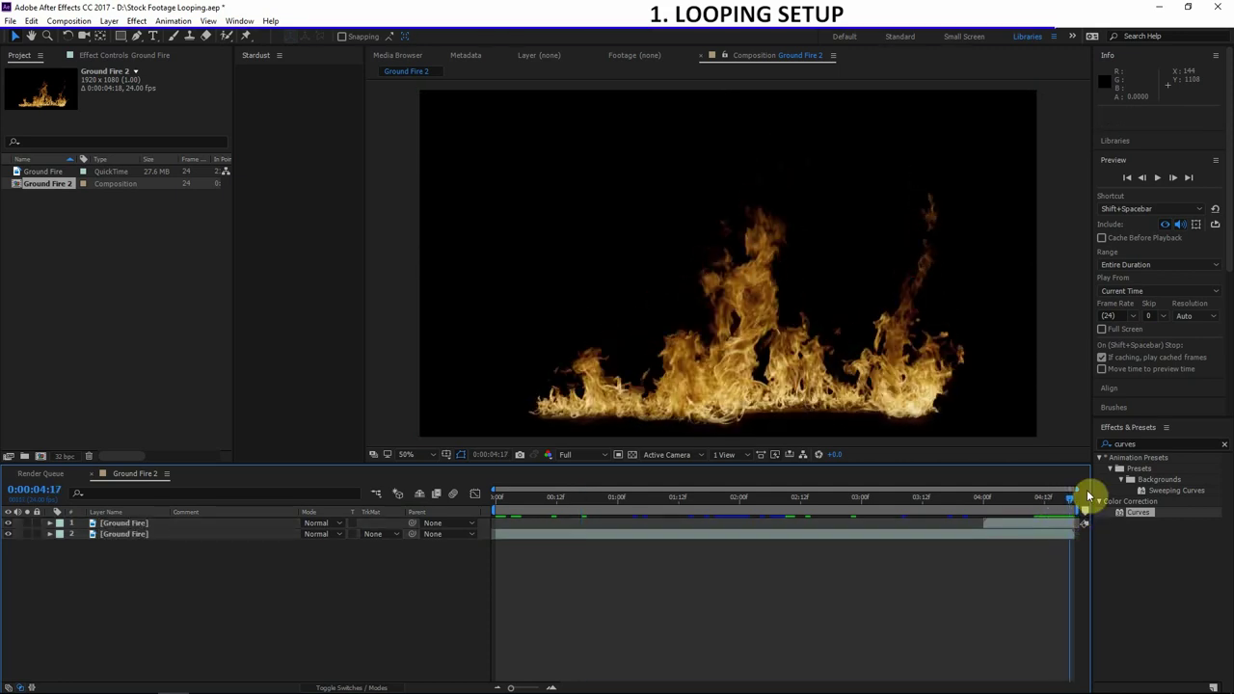
pyautogui.press('Home')
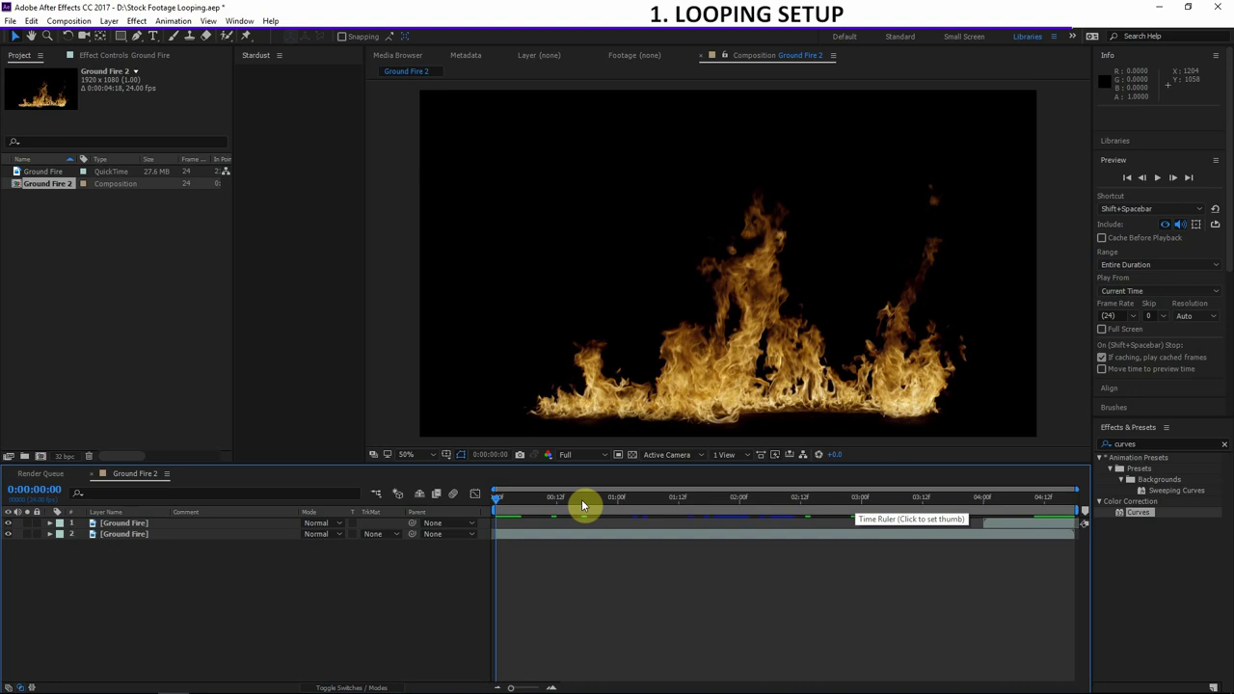
pyautogui.hotkey('ctrl', '3')
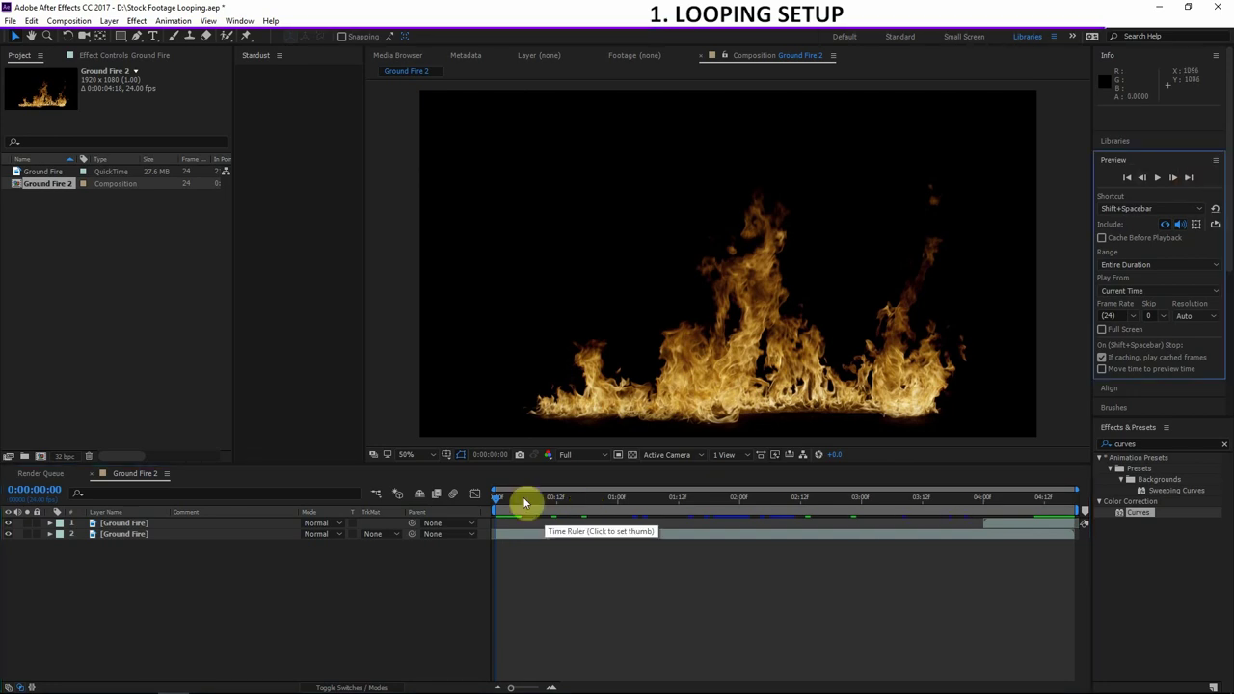
pyautogui.moveTo(524, 501); pyautogui.dragTo(990, 500)
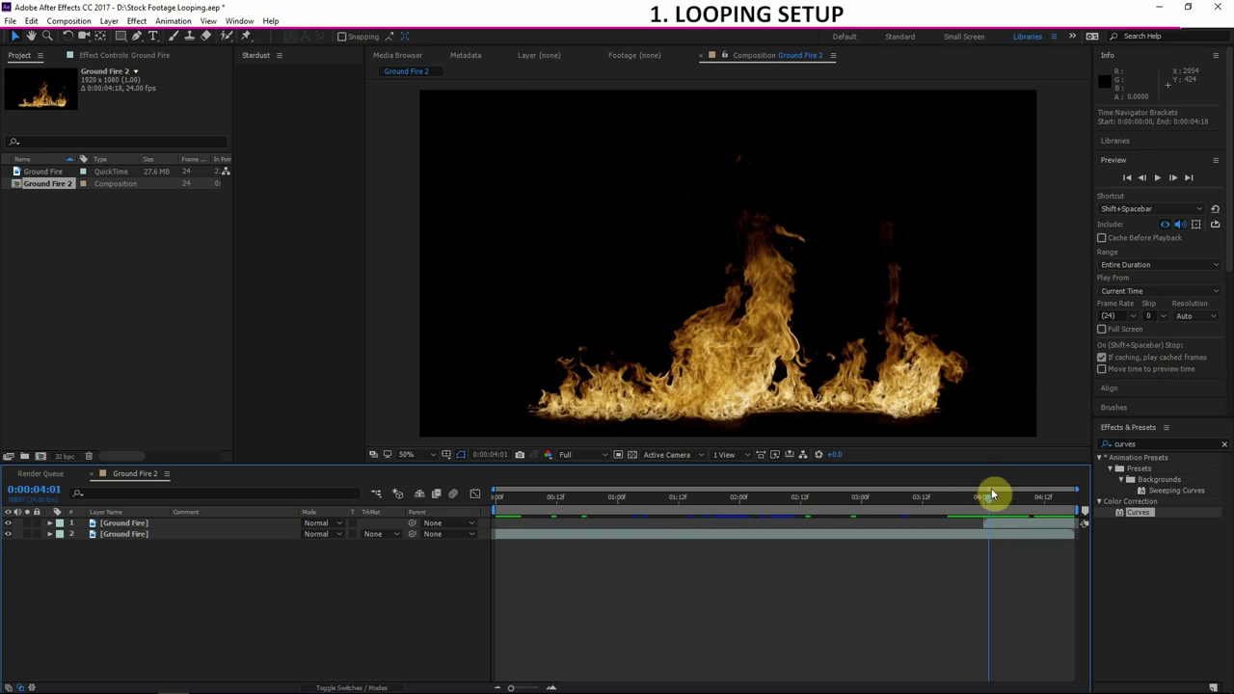
# Step: Fade in the short end segment with opacity keyframes of 0% at 0:00:04:00 and 100% at 0:00:04:14
pyautogui.moveTo(991, 496)
pyautogui.mouseDown()
pyautogui.moveTo(979, 507)
pyautogui.moveTo(1011, 502)
pyautogui.moveTo(981, 502)
pyautogui.mouseUp()
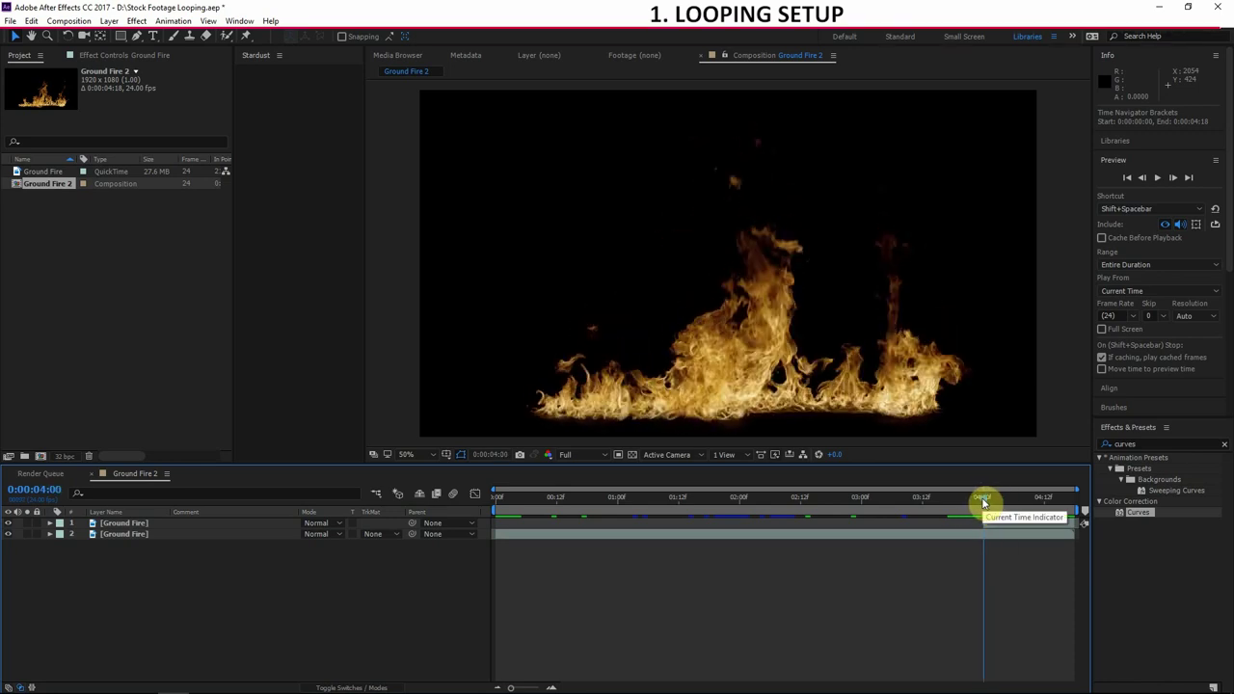
pyautogui.click(988, 524)
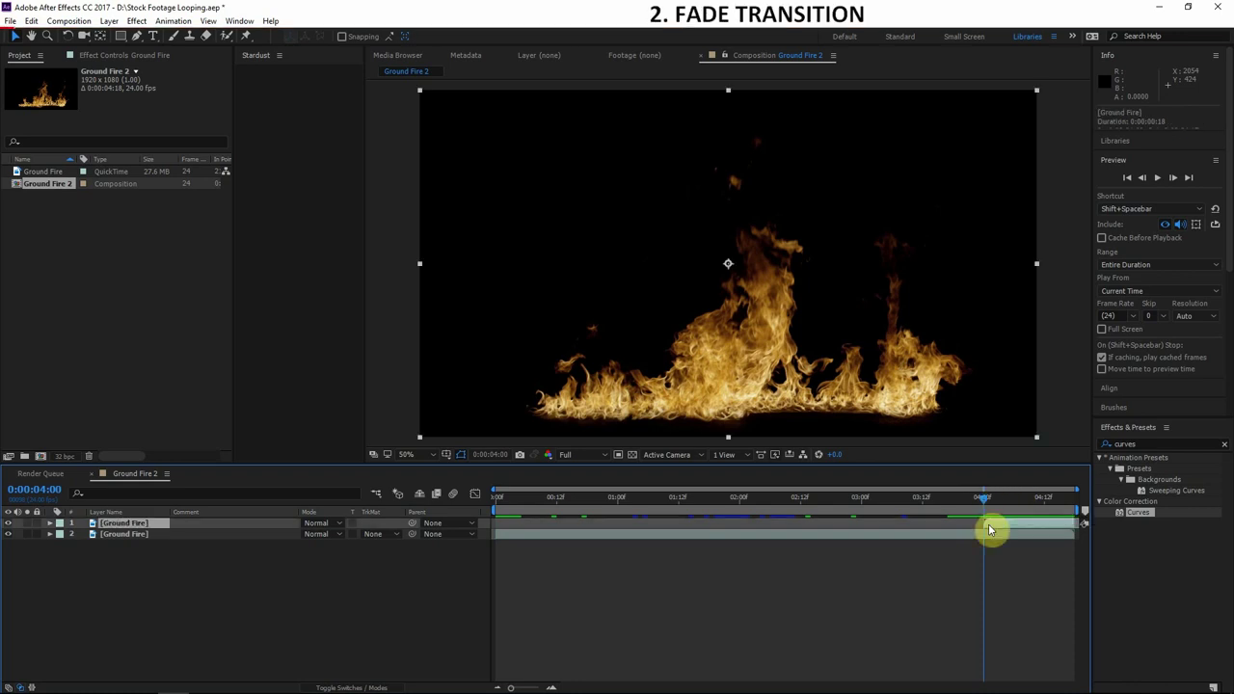
pyautogui.press('t')
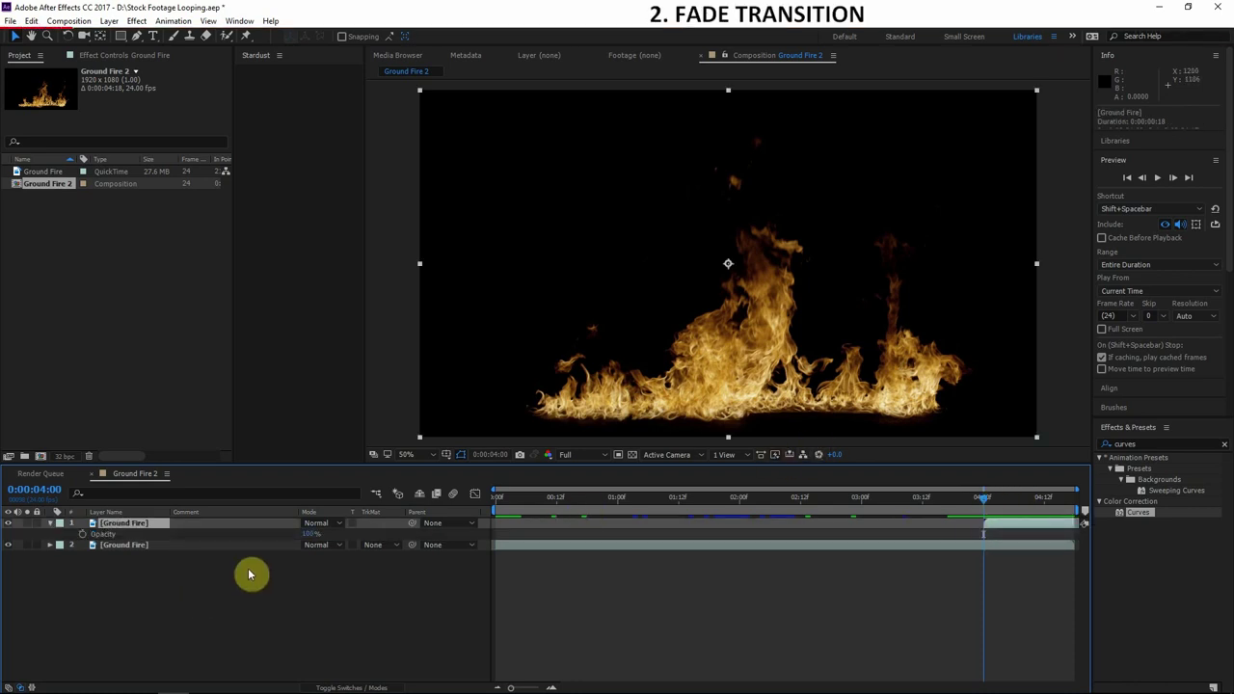
pyautogui.press('t')
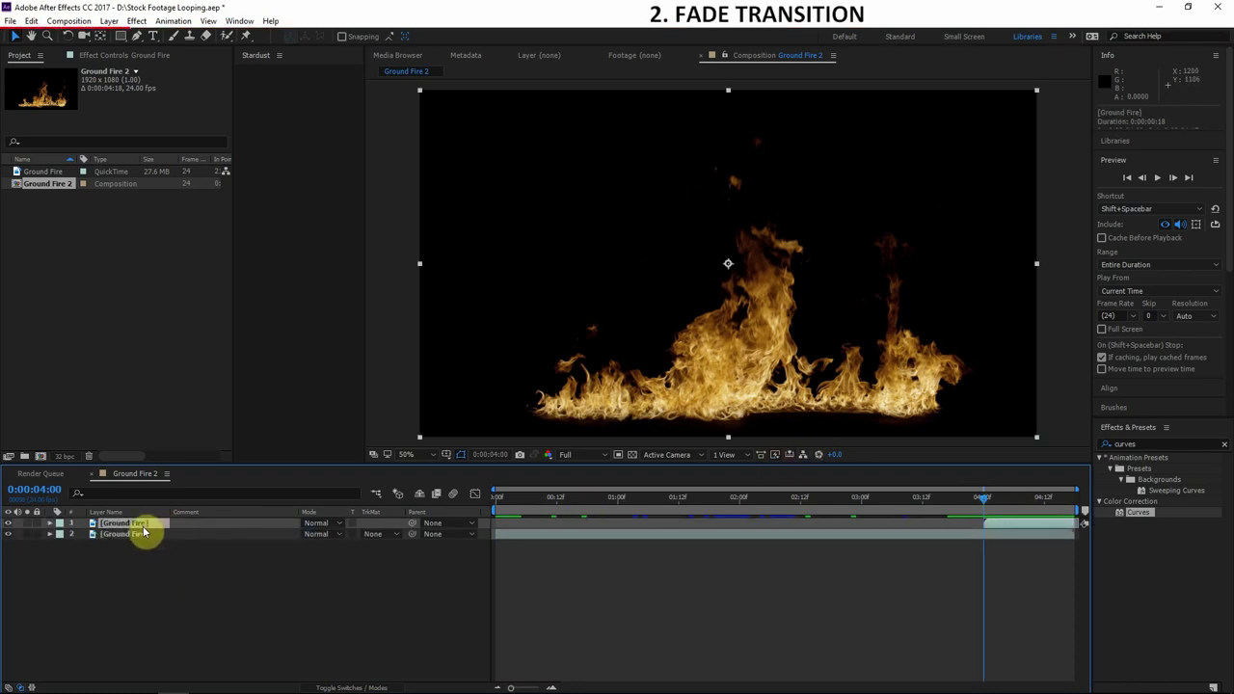
pyautogui.click(50, 524)
pyautogui.click(104, 588)
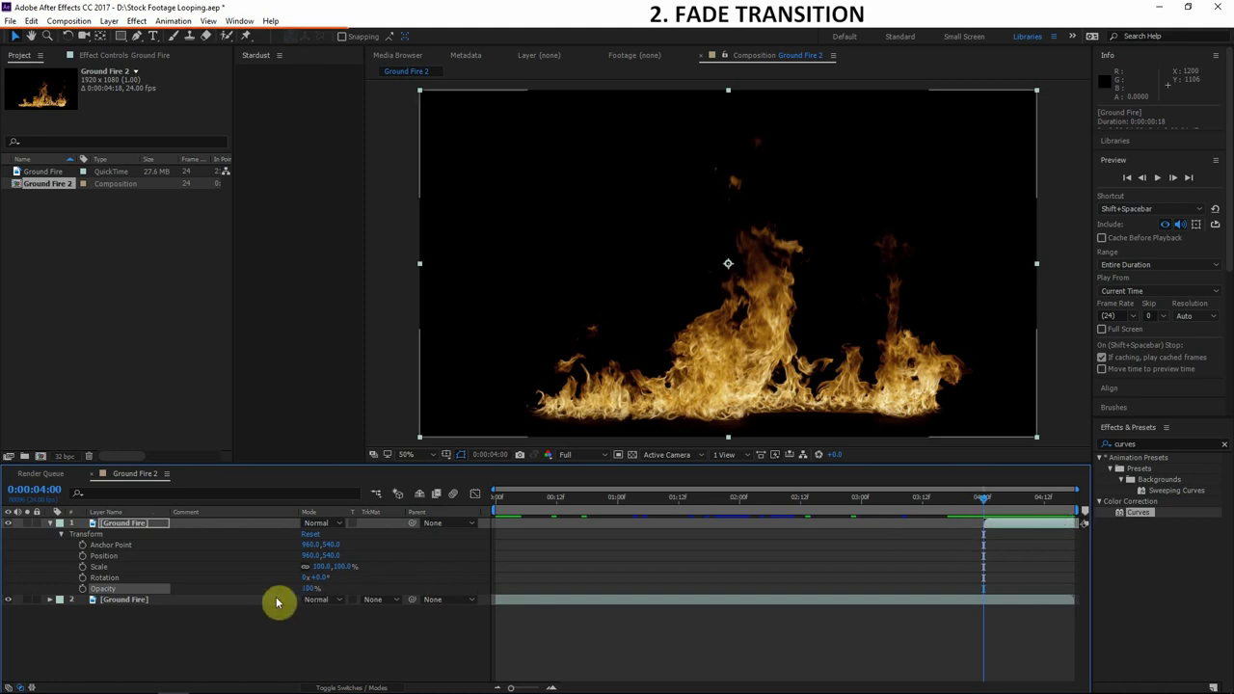
pyautogui.moveTo(310, 590); pyautogui.dragTo(9, 590)
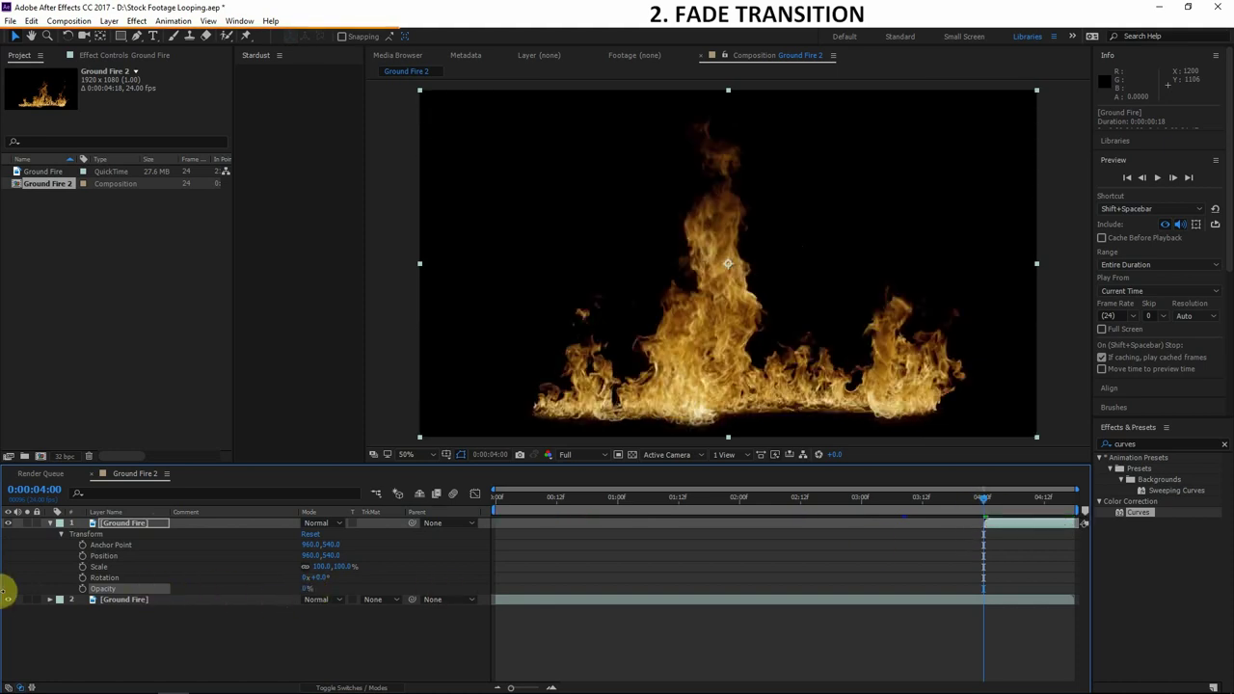
pyautogui.click(83, 589)
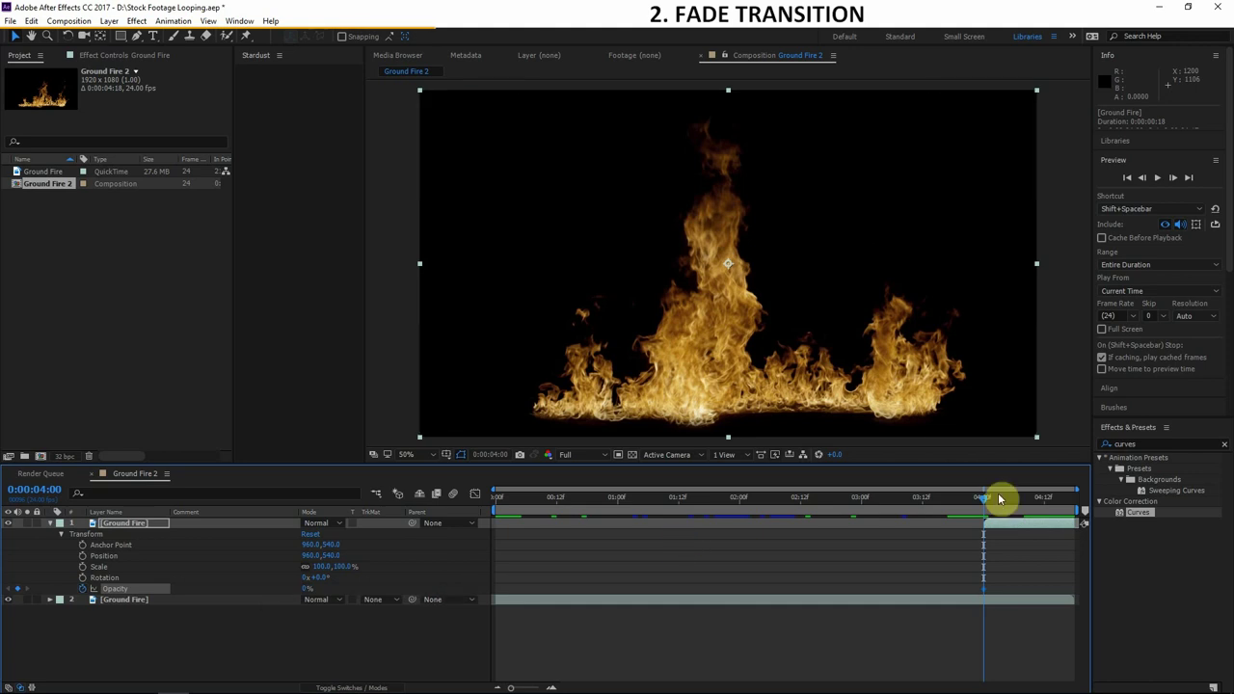
pyautogui.click(1053, 503)
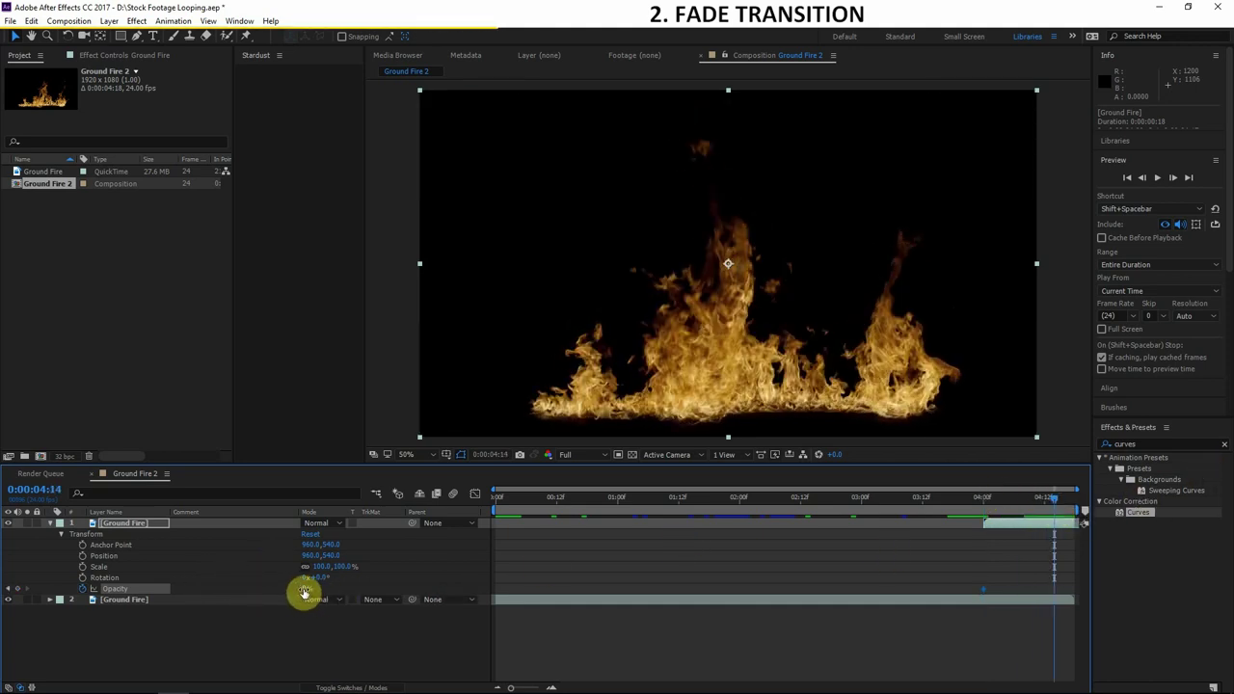
pyautogui.moveTo(309, 592); pyautogui.dragTo(1018, 495)
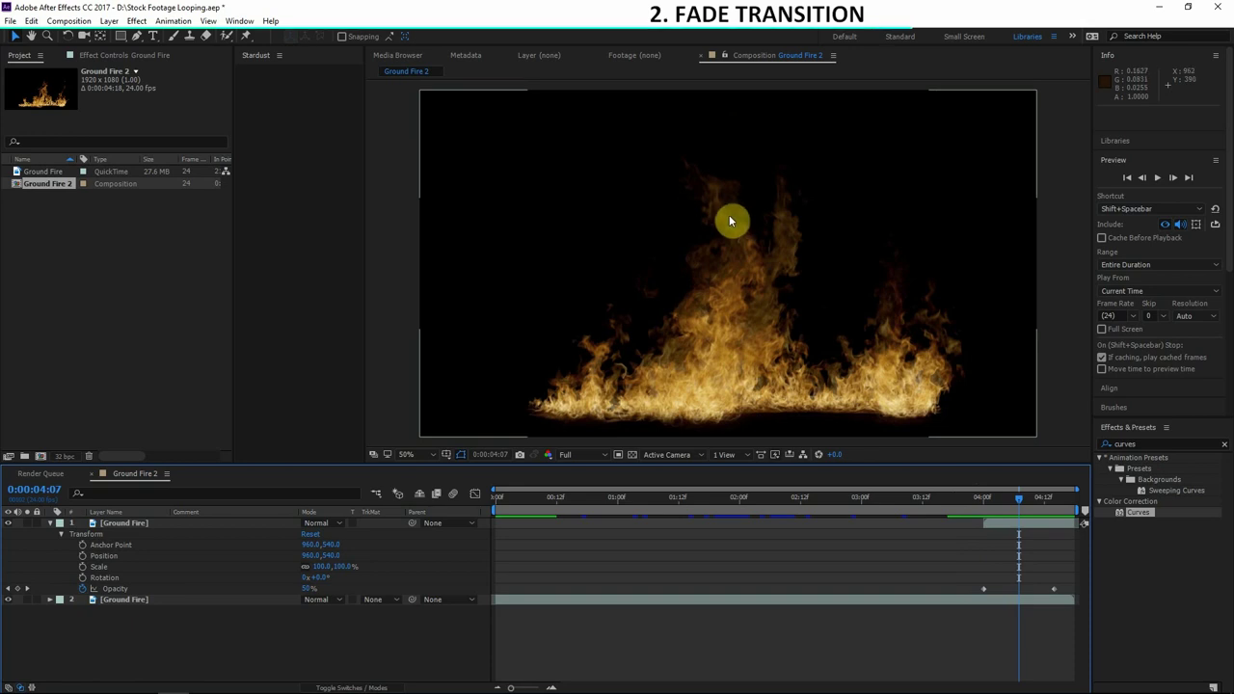
# Step: Compare the crossfade around 0:00:04:07 with the middle of the clip, and remove the end segment's opacity keyframes
pyautogui.click(1029, 501)
pyautogui.moveTo(1029, 502); pyautogui.dragTo(1020, 502)
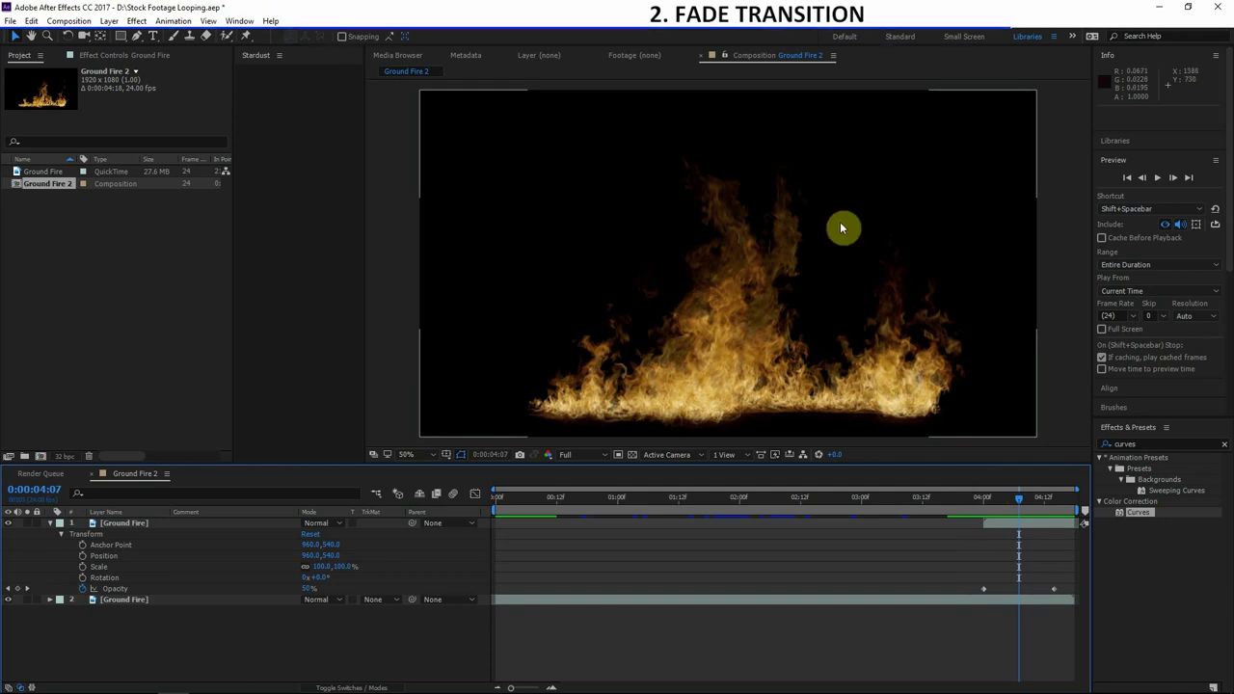
pyautogui.click(807, 501)
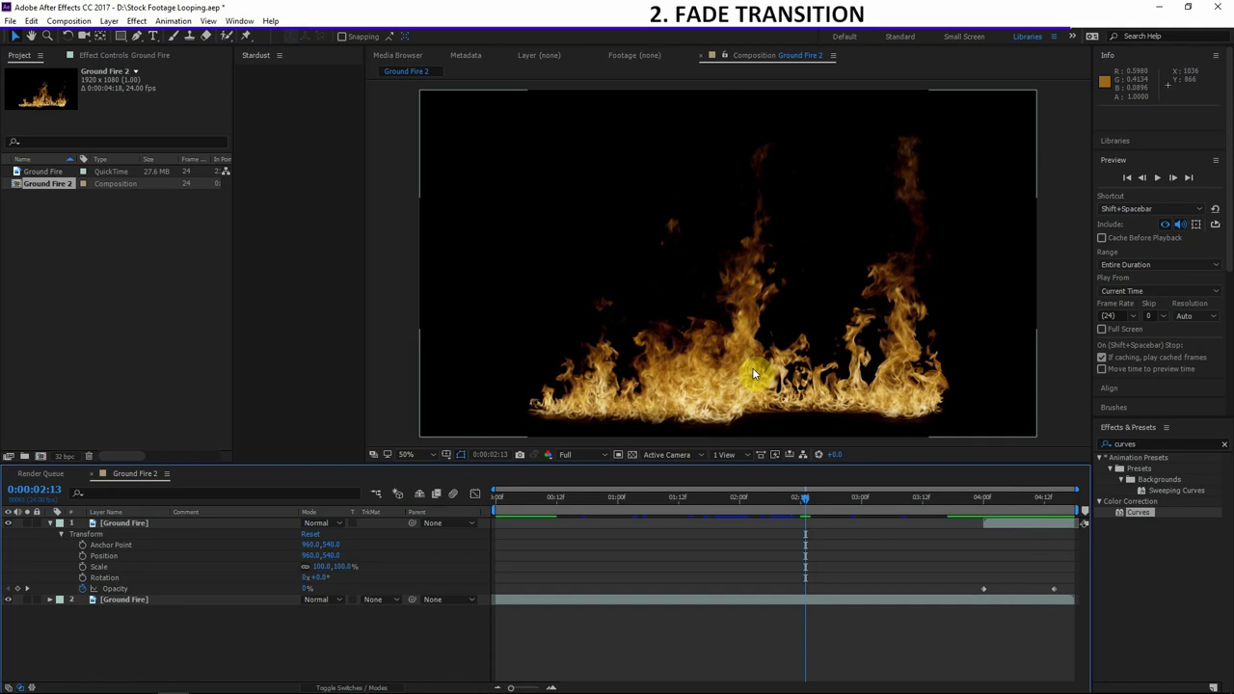
pyautogui.moveTo(996, 499); pyautogui.dragTo(1018, 503)
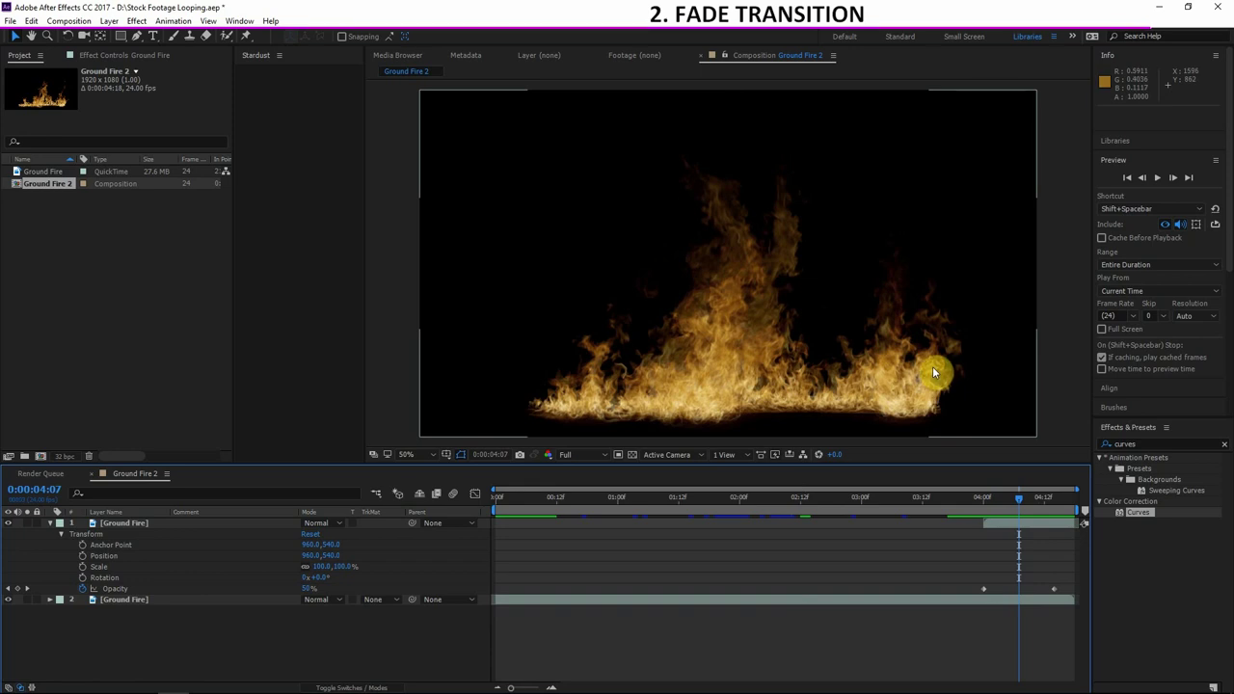
pyautogui.moveTo(1037, 500); pyautogui.dragTo(1063, 503)
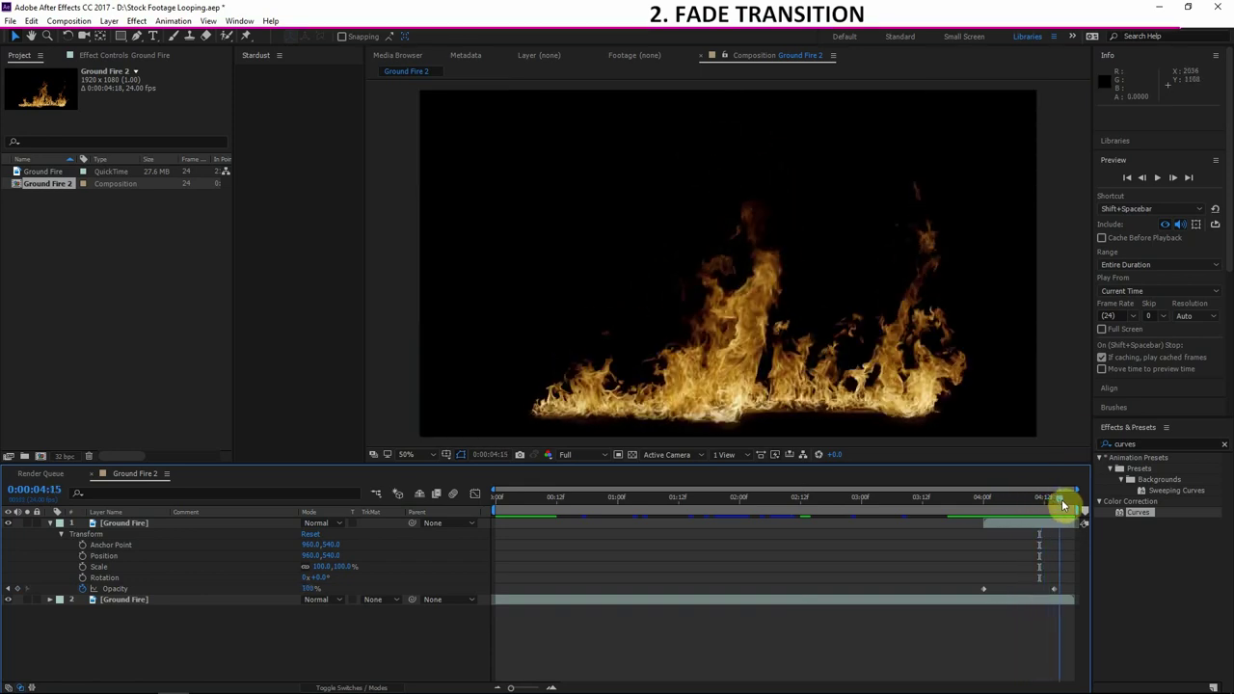
pyautogui.click(83, 590)
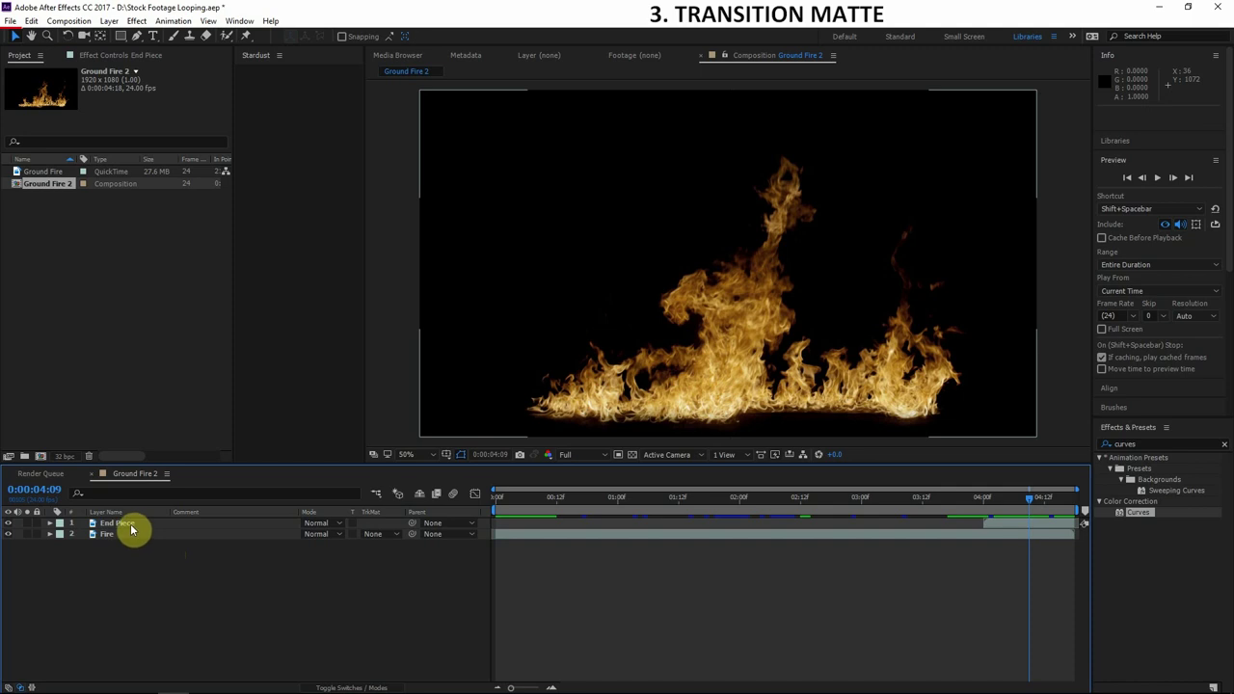
# Step: Create a full-size white solid named Reveal Map above the End Piece layer
pyautogui.click(131, 526)
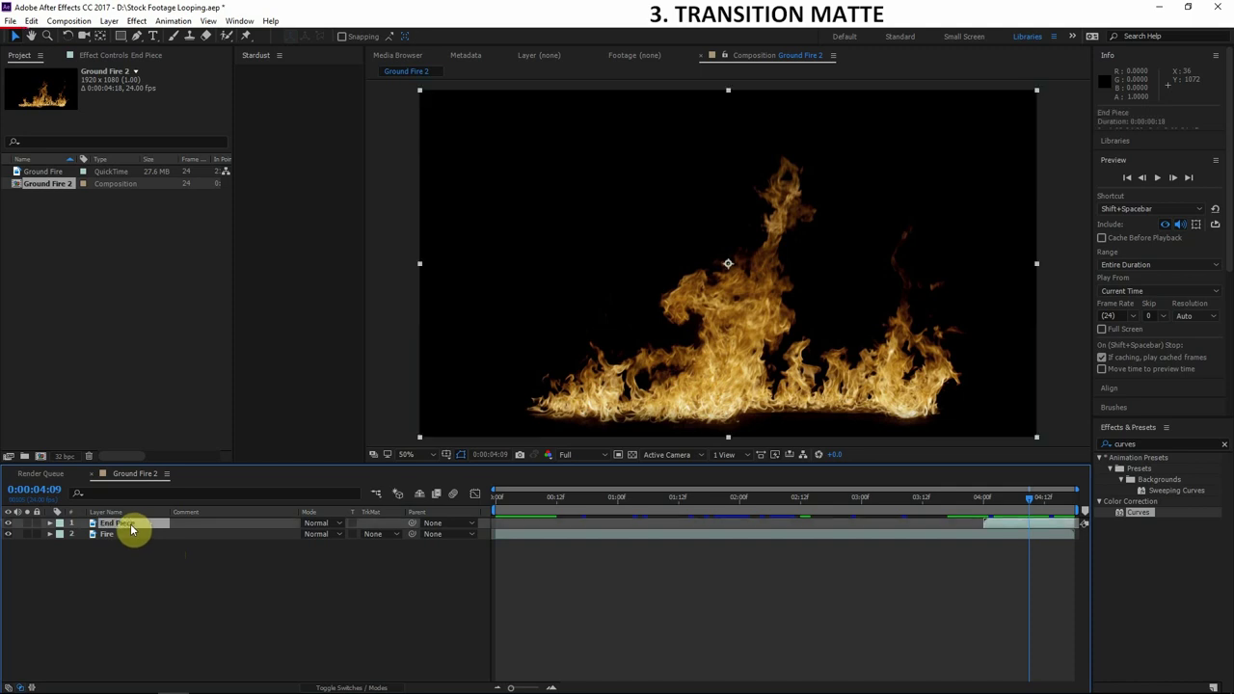
pyautogui.hotkey('ctrl', 'y')
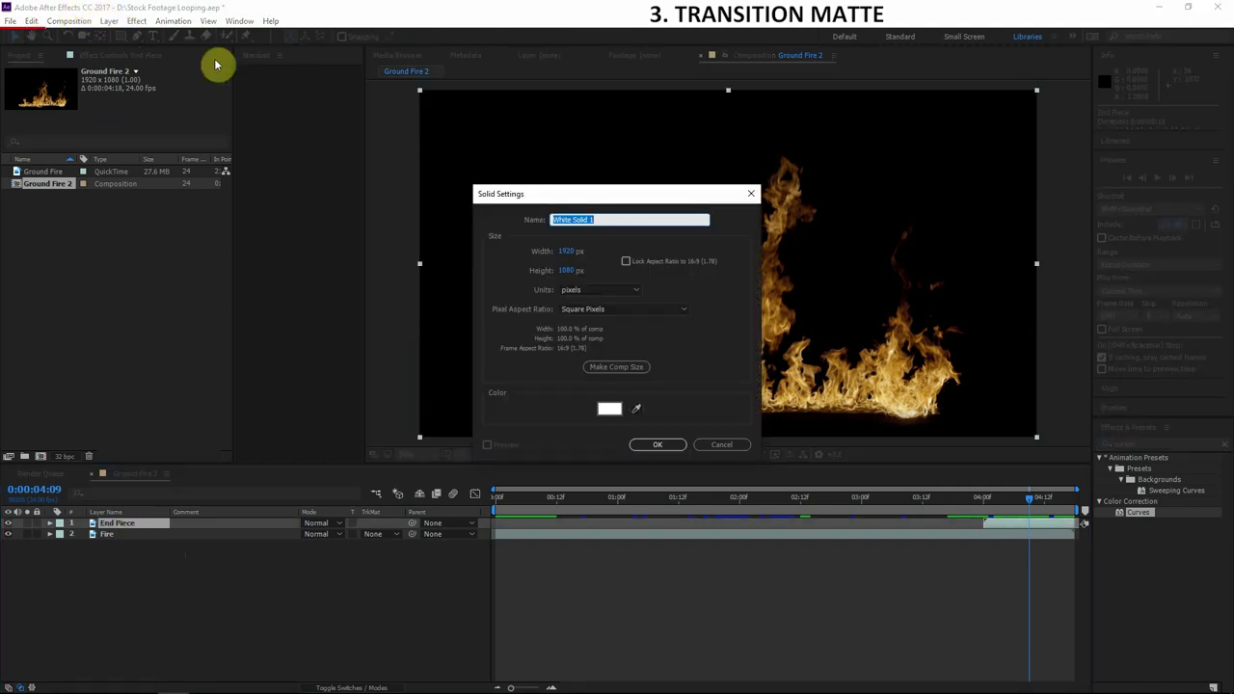
pyautogui.write('Reveal Map')
pyautogui.press('Return')
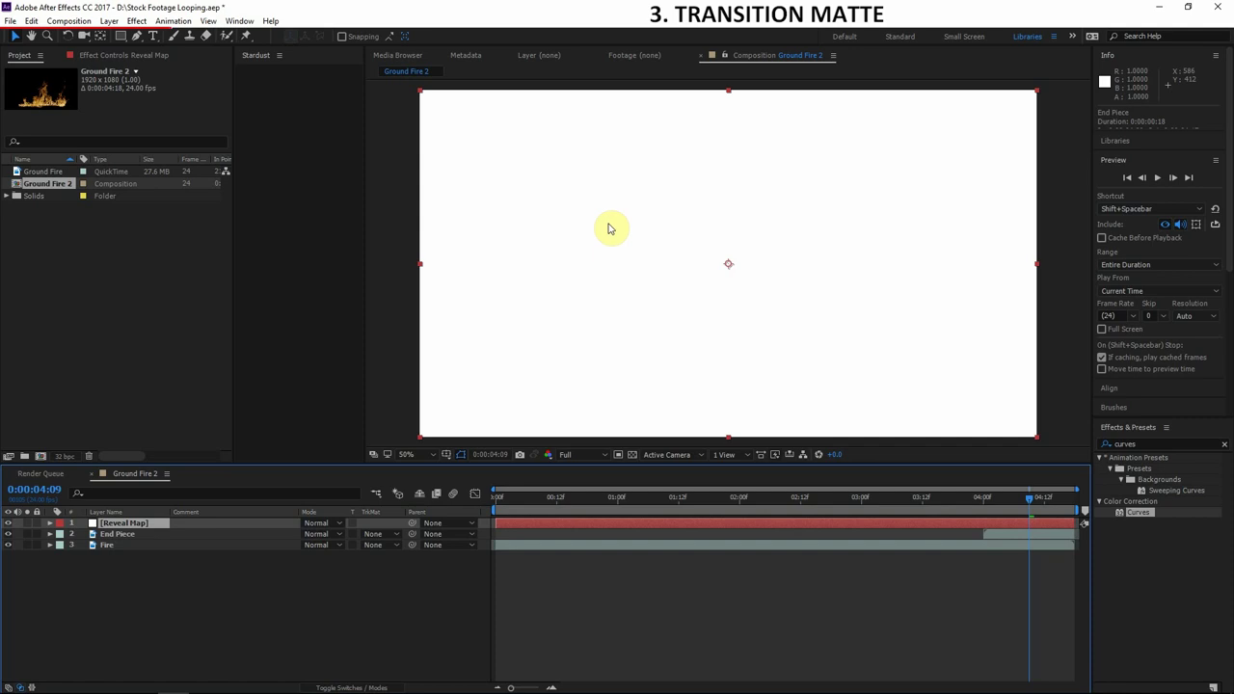
# Step: Apply the Linear Wipe effect to the white solid and test its transition completion
pyautogui.hotkey('ctrl', '5')
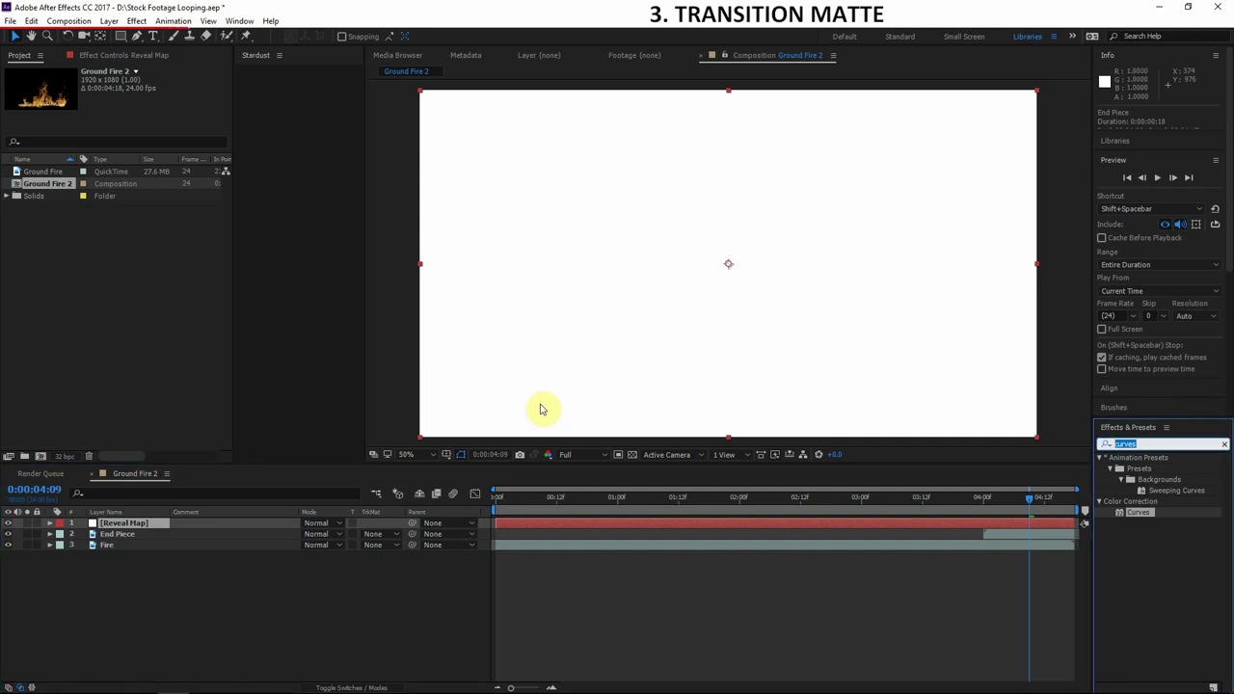
pyautogui.write('linear')
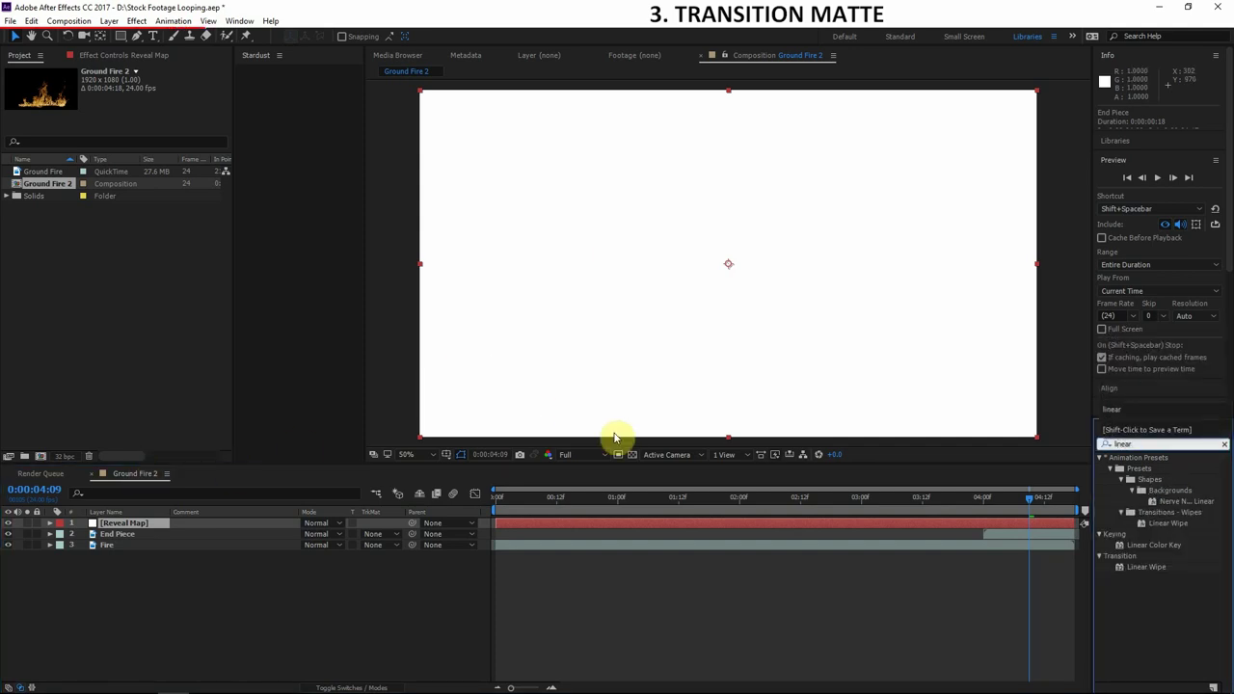
pyautogui.moveTo(1138, 567); pyautogui.dragTo(1050, 538)
pyautogui.moveTo(135, 94)
pyautogui.mouseDown()
pyautogui.moveTo(166, 101)
pyautogui.moveTo(135, 93)
pyautogui.mouseUp()
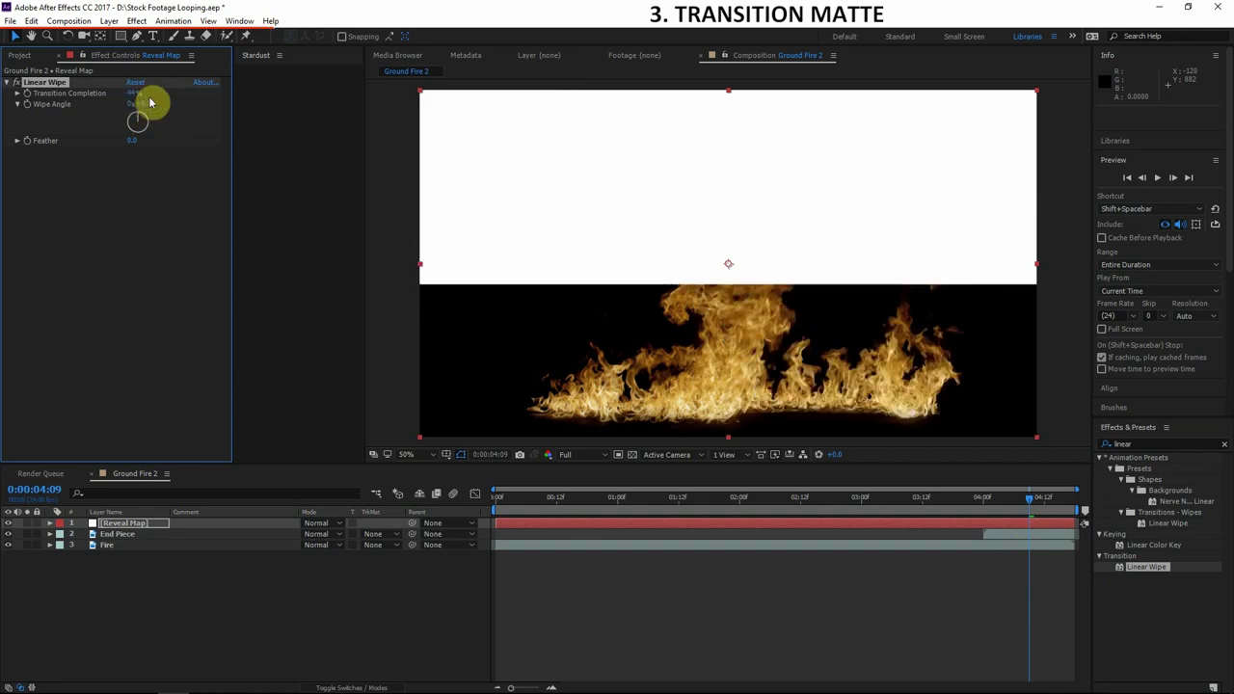
# Step: Keyframe the Linear Wipe's transition completion from 100% at 0:00:04:00 to 0% at 0:00:04:17
pyautogui.click(984, 504)
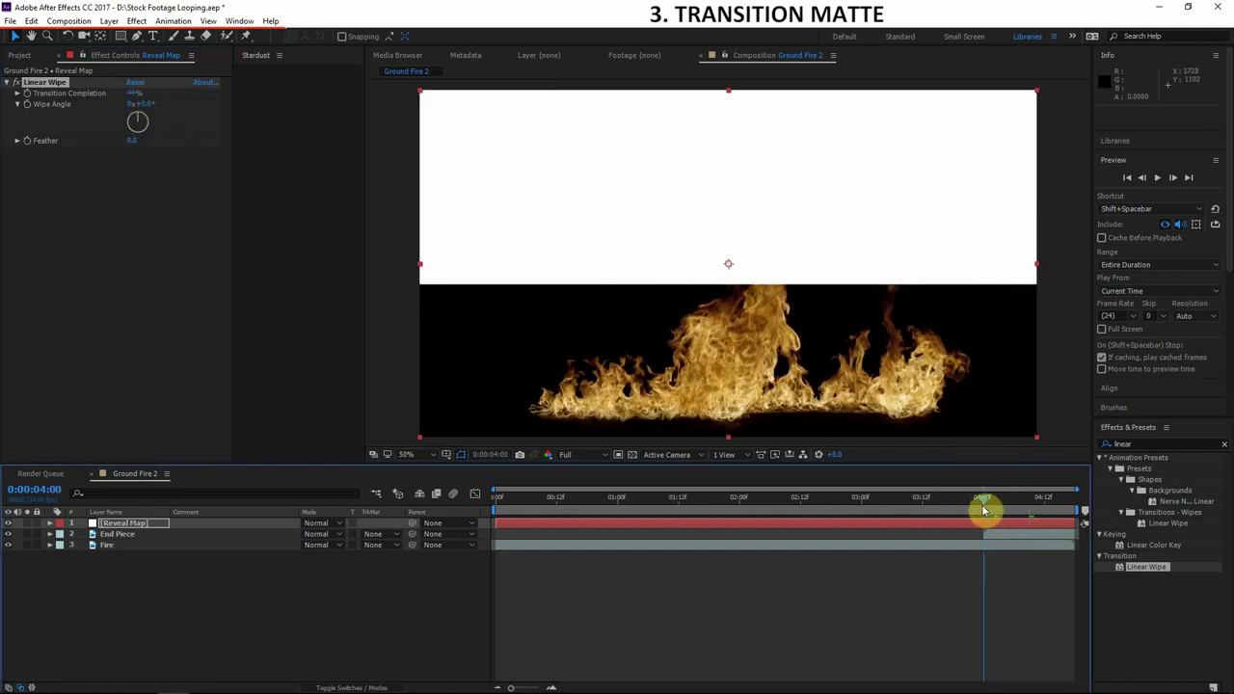
pyautogui.click(135, 94)
pyautogui.write('100')
pyautogui.click(160, 270)
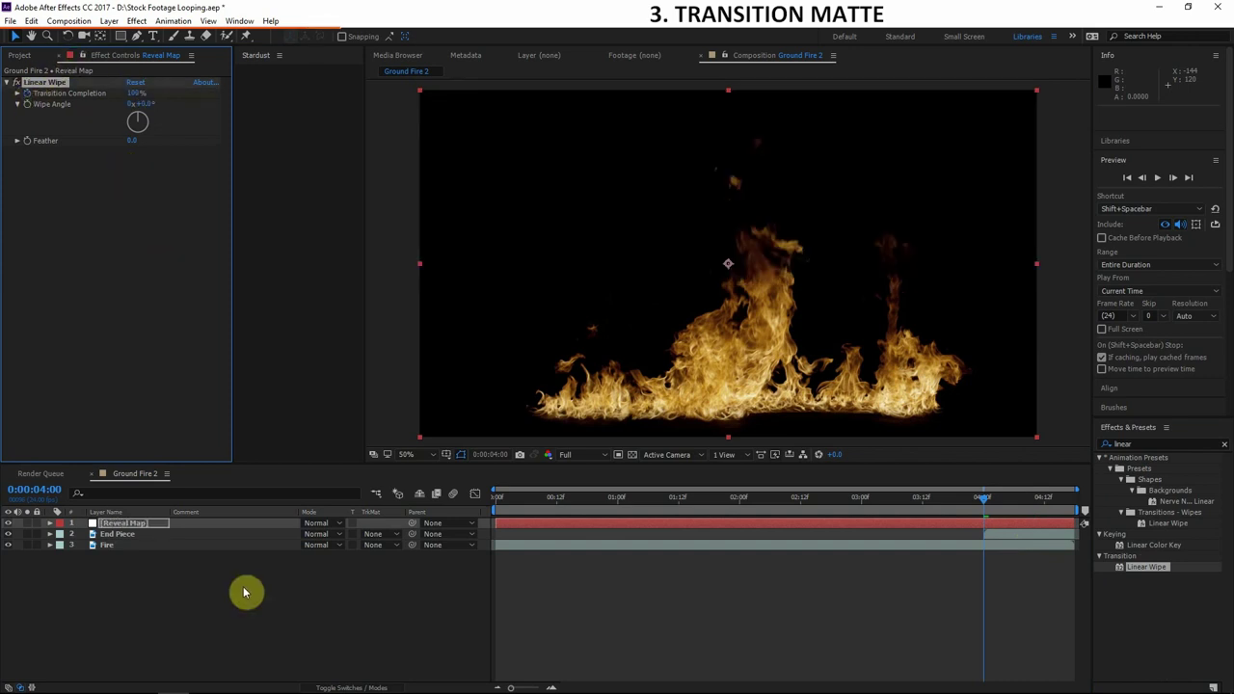
pyautogui.press('u')
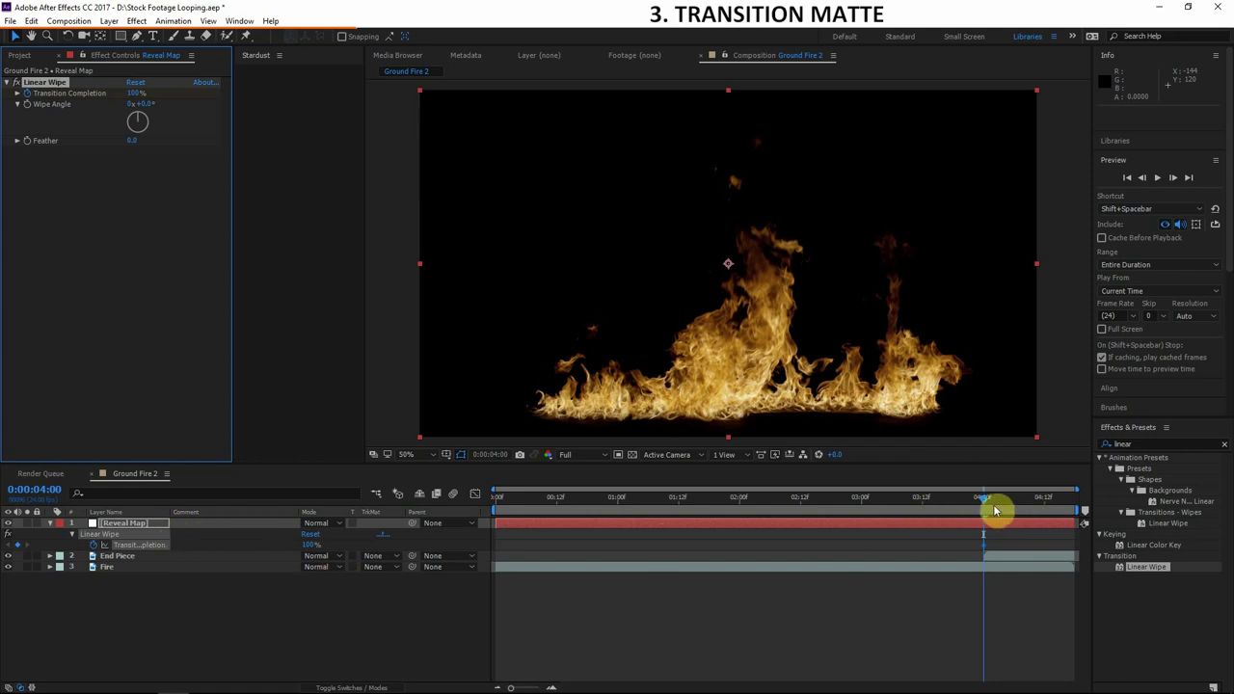
pyautogui.press('space')
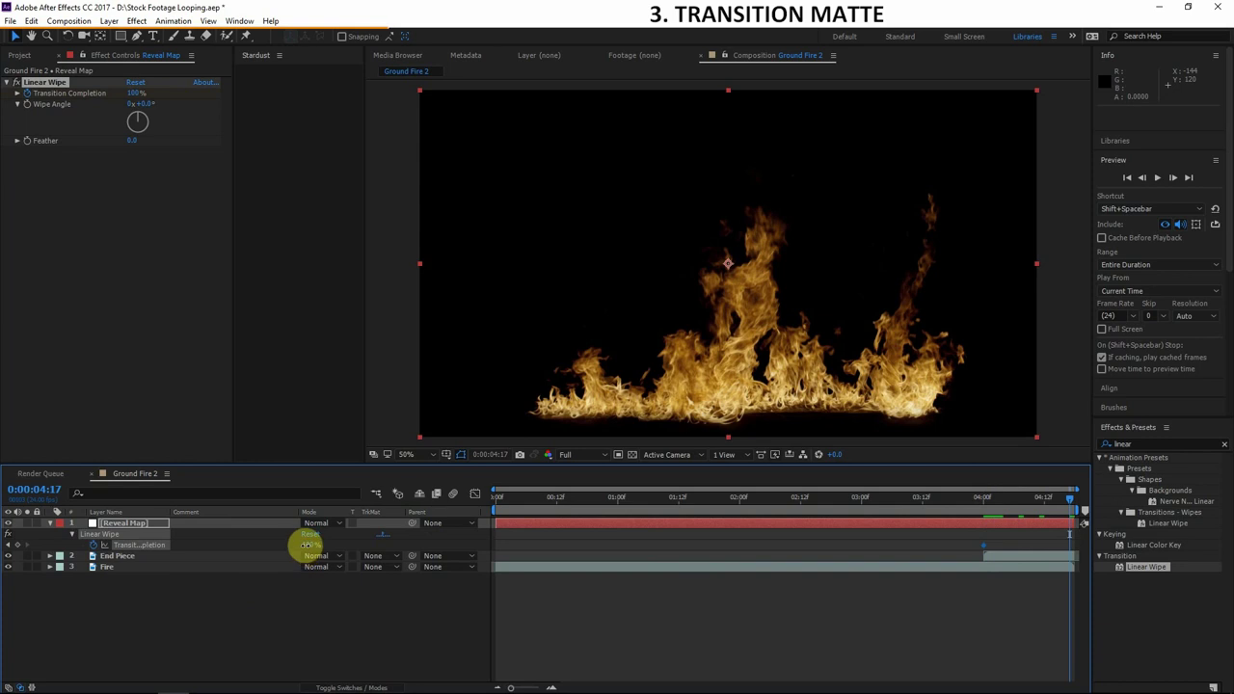
pyautogui.write('0')
pyautogui.click(353, 639)
pyautogui.click(1065, 502)
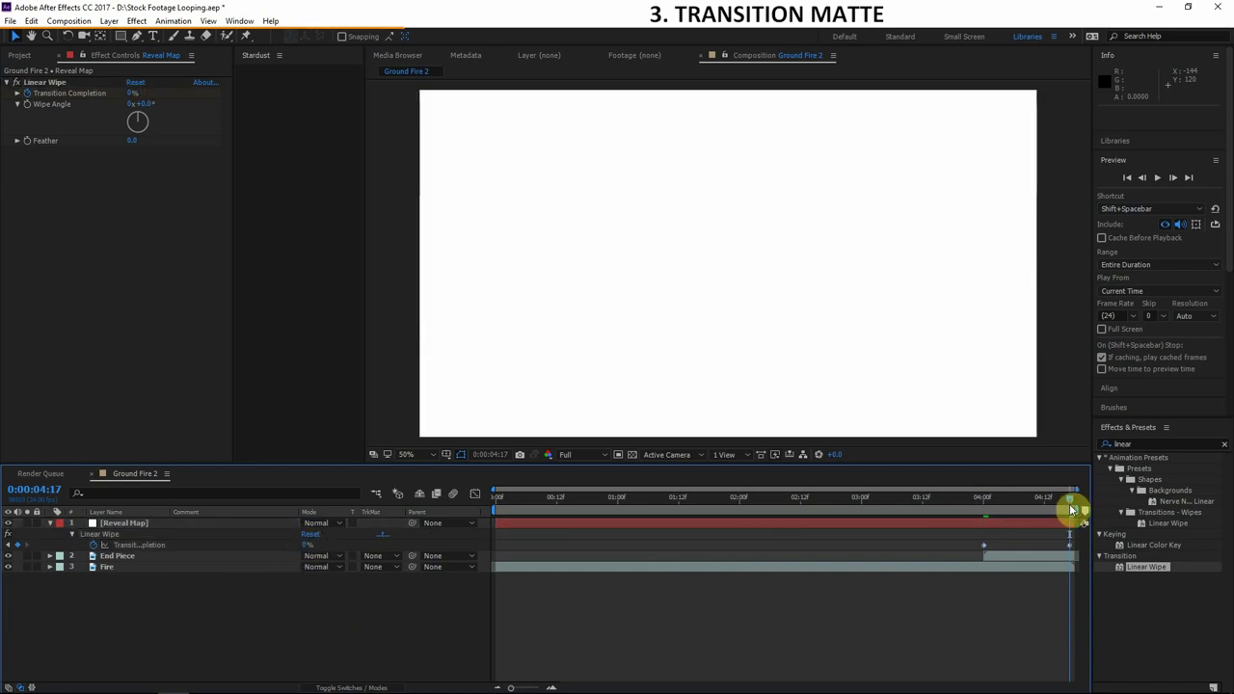
# Step: Solo the white matte solid and set its Linear Wipe angle to 180° so the wipe rises from the bottom edge
pyautogui.moveTo(1063, 503); pyautogui.dragTo(1005, 533)
pyautogui.click(28, 522)
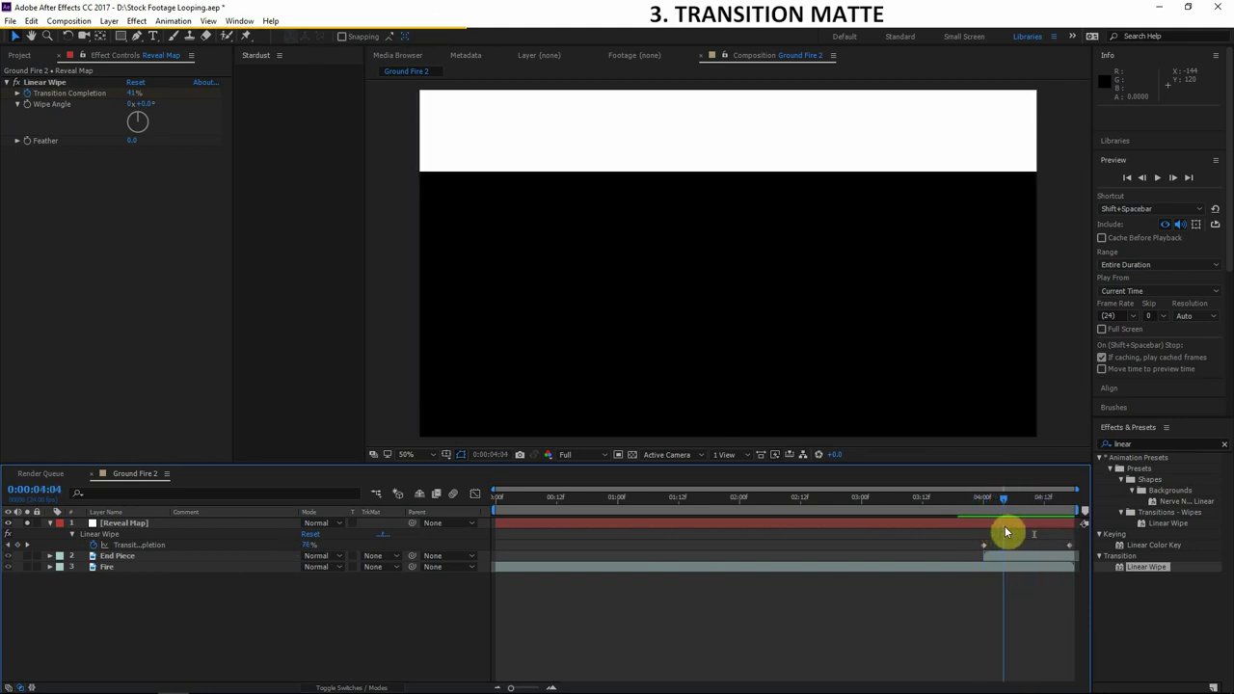
pyautogui.moveTo(146, 120); pyautogui.dragTo(512, 385)
pyautogui.click(974, 511)
pyautogui.moveTo(974, 511); pyautogui.dragTo(1063, 509)
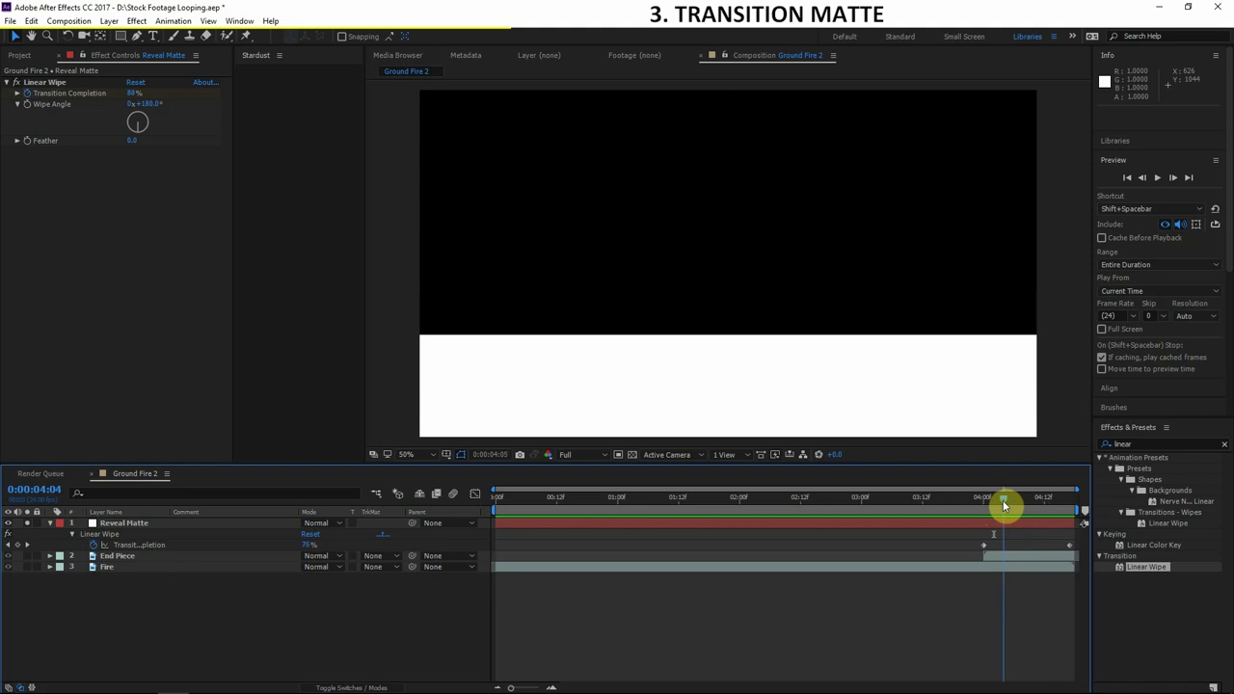
pyautogui.moveTo(1008, 504); pyautogui.dragTo(1020, 502)
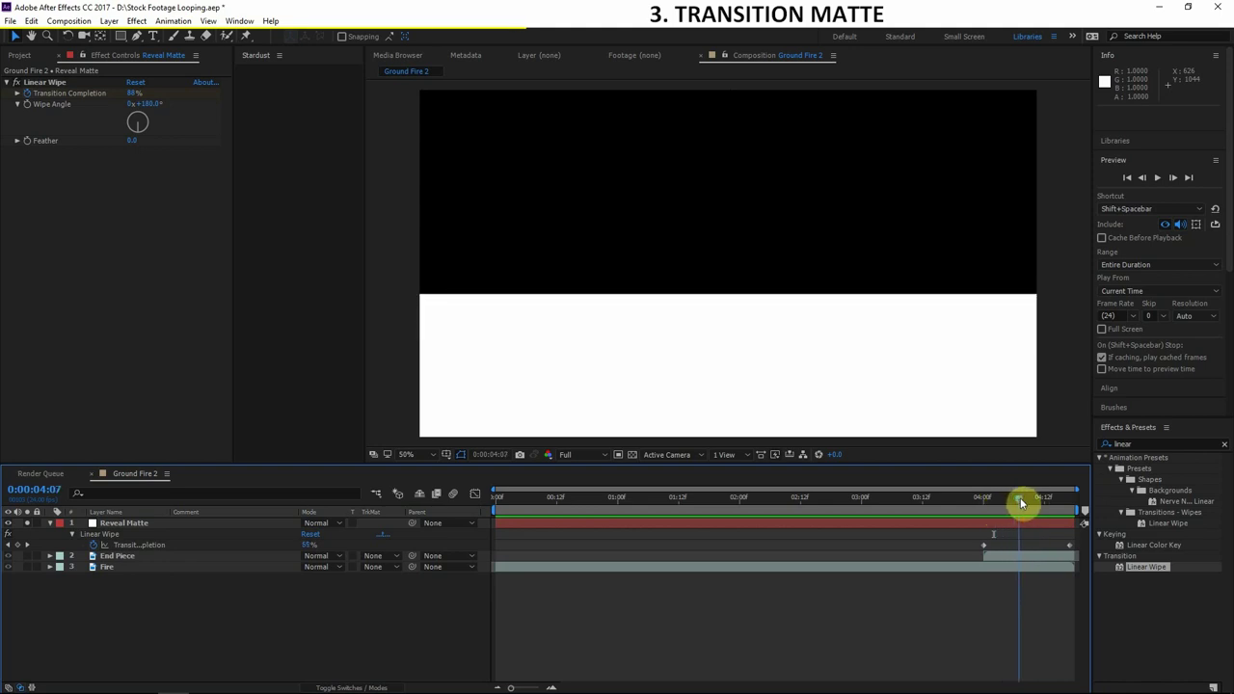
# Step: Add Fast Blur (Legacy) below the matte's Linear Wipe with a blurriness of 15 and Repeat Edge Pixels enabled
pyautogui.click(1146, 442)
pyautogui.write('fast')
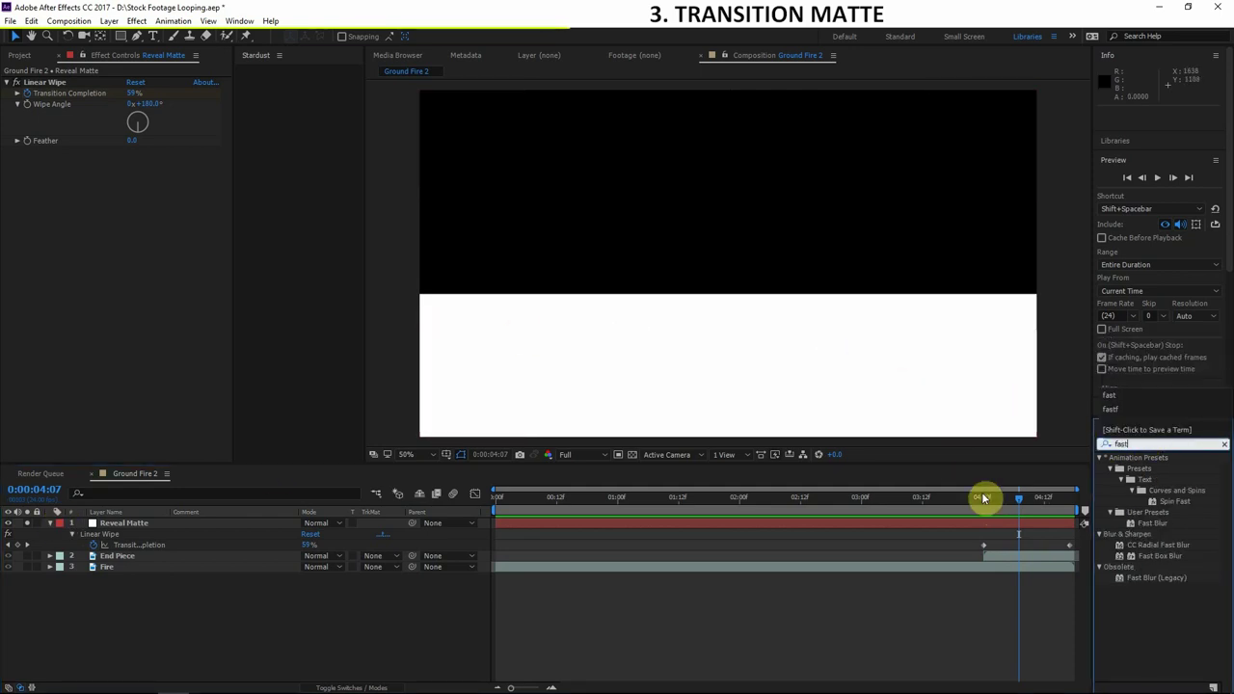
pyautogui.moveTo(1163, 580); pyautogui.dragTo(123, 183)
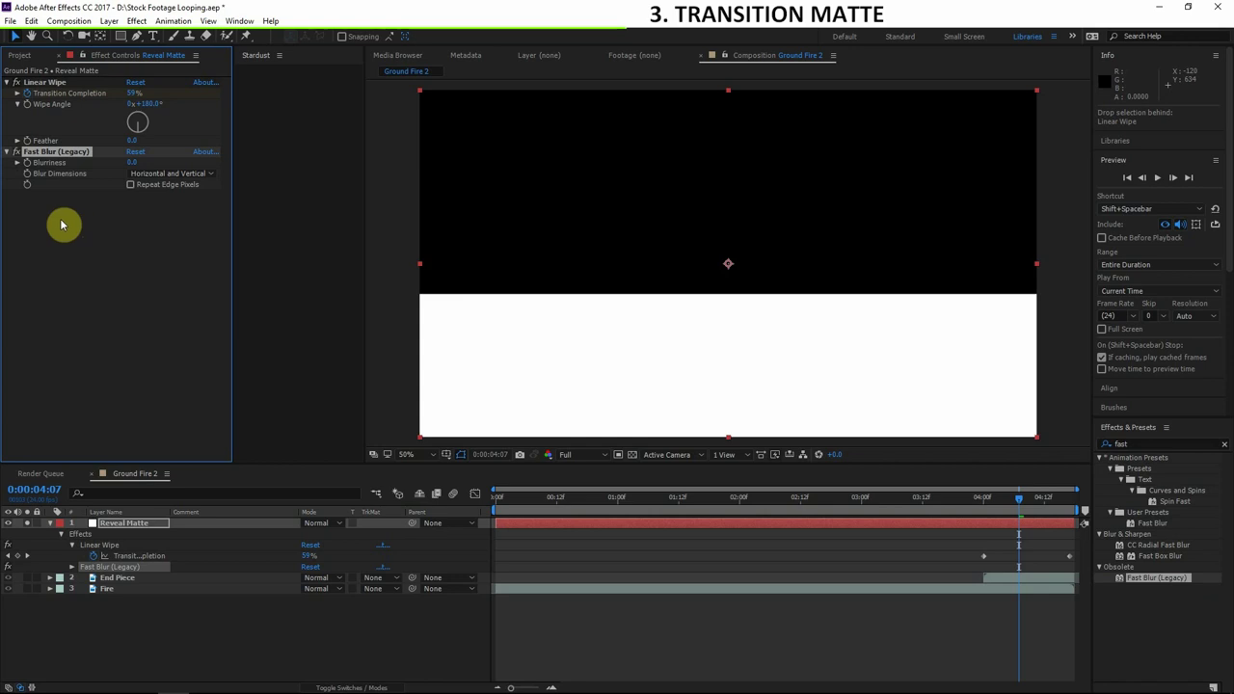
pyautogui.moveTo(134, 162); pyautogui.dragTo(164, 171)
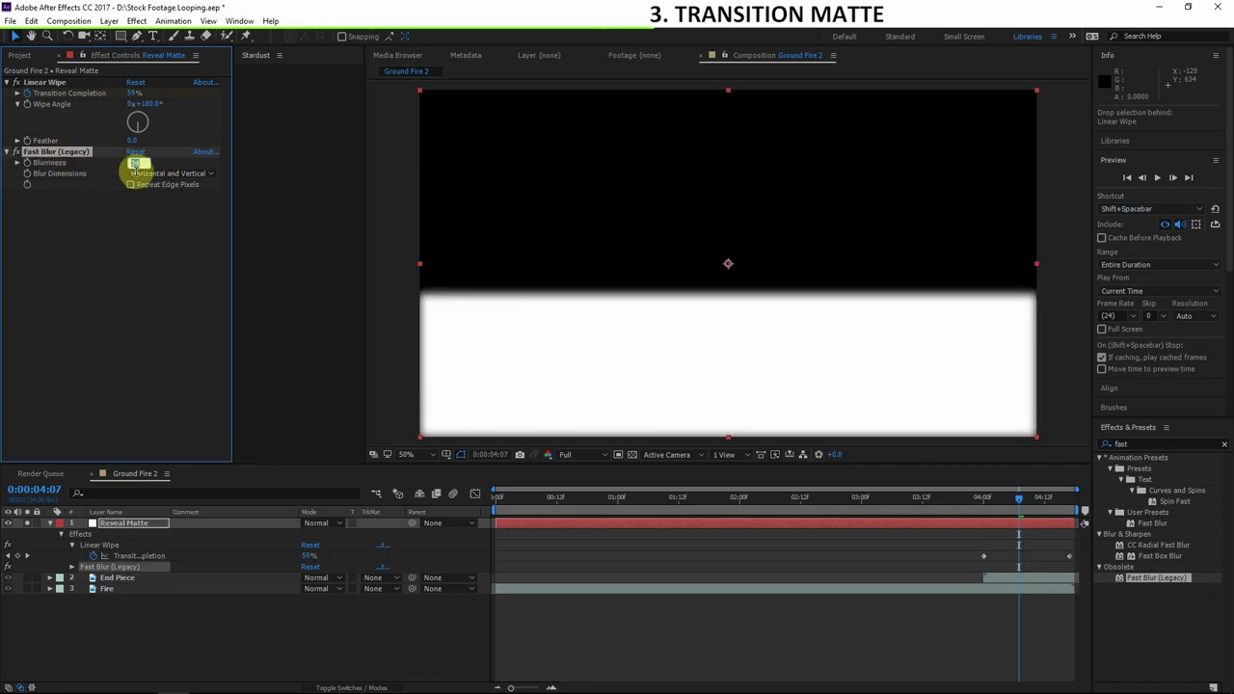
pyautogui.write('15')
pyautogui.click(157, 261)
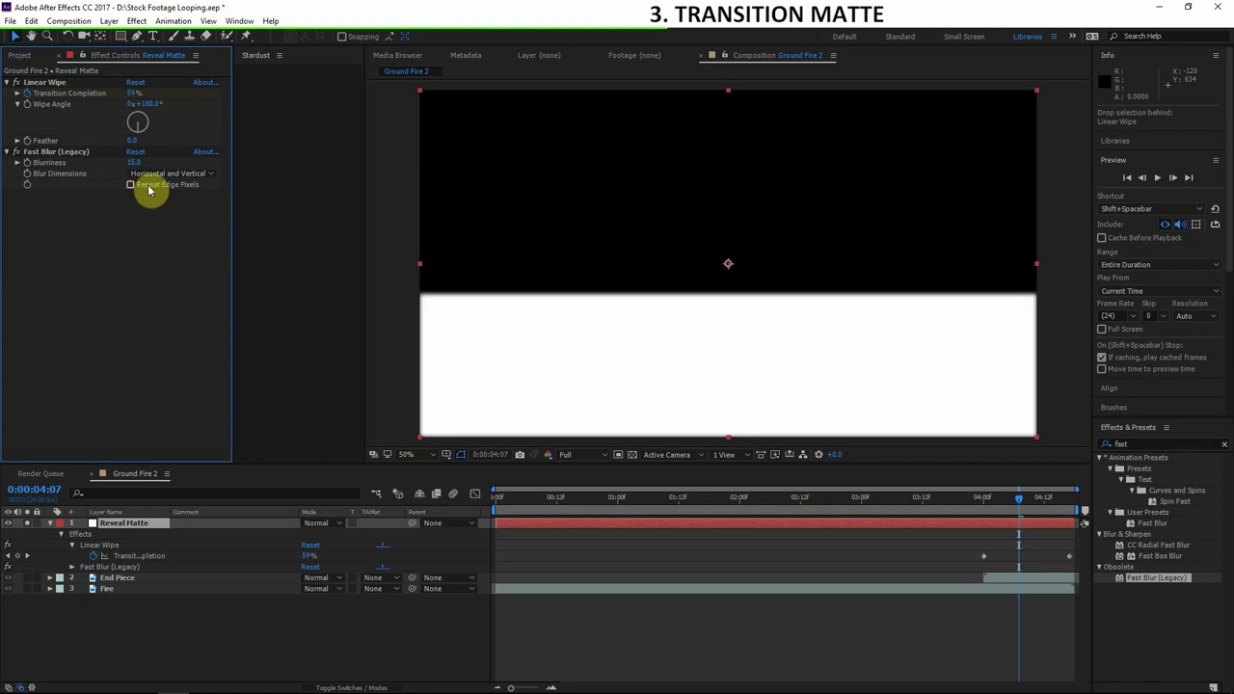
pyautogui.click(147, 187)
pyautogui.click(1025, 501)
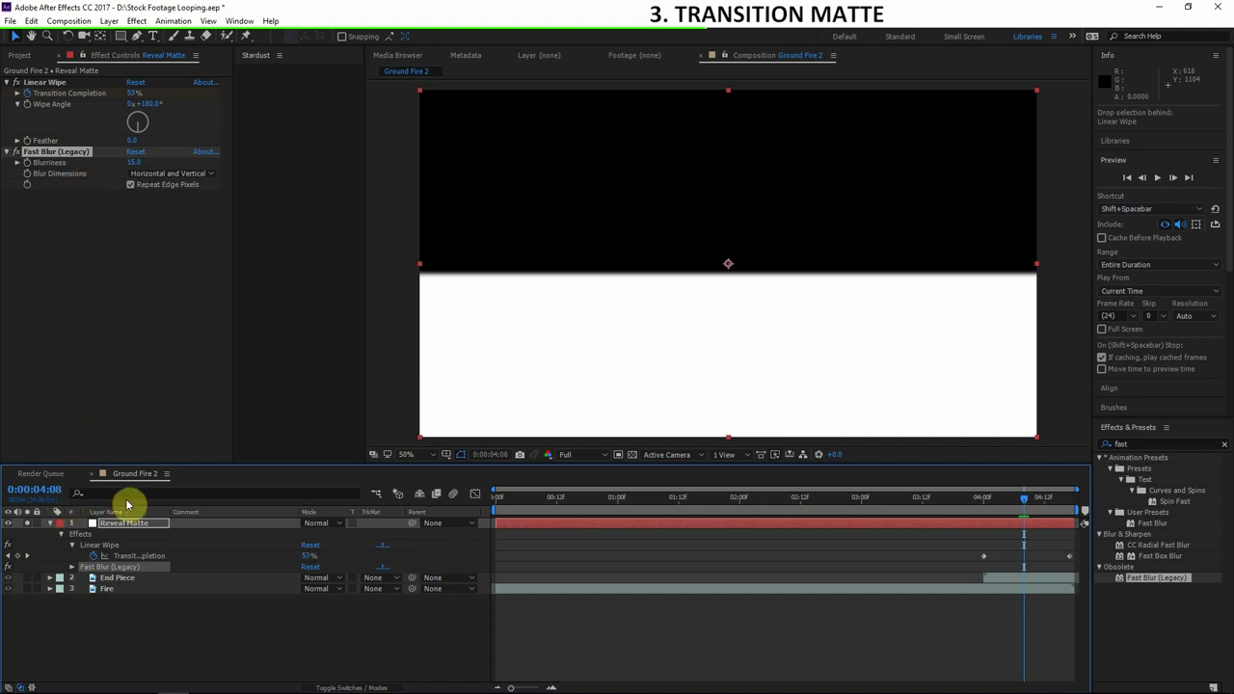
# Step: Solo the Fire layer together with the matte to compare the wipe with the rising flames, and unsolo it
pyautogui.click(27, 585)
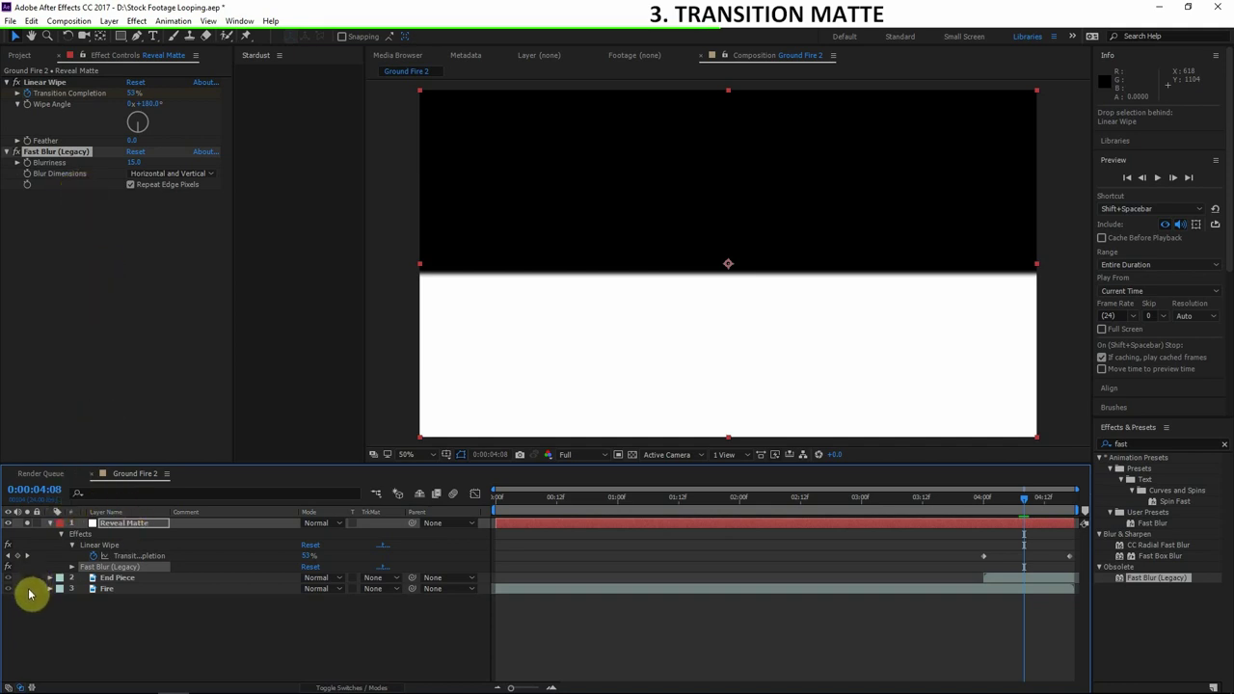
pyautogui.moveTo(1034, 502); pyautogui.dragTo(1071, 510)
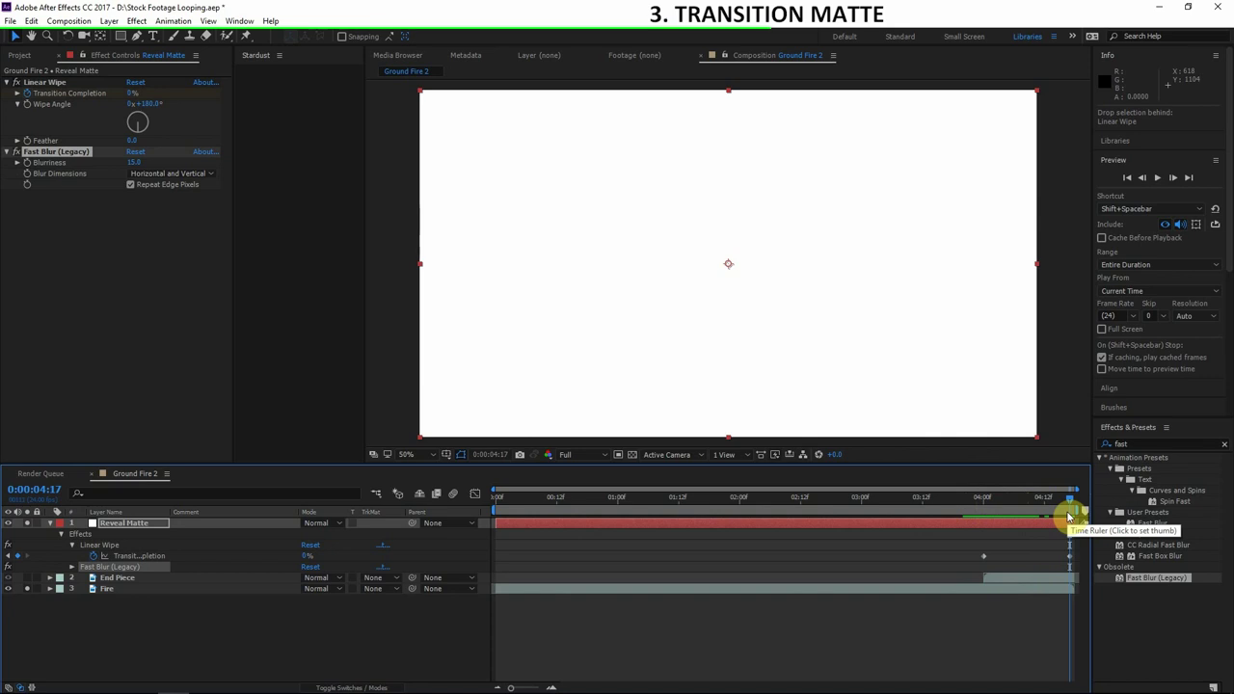
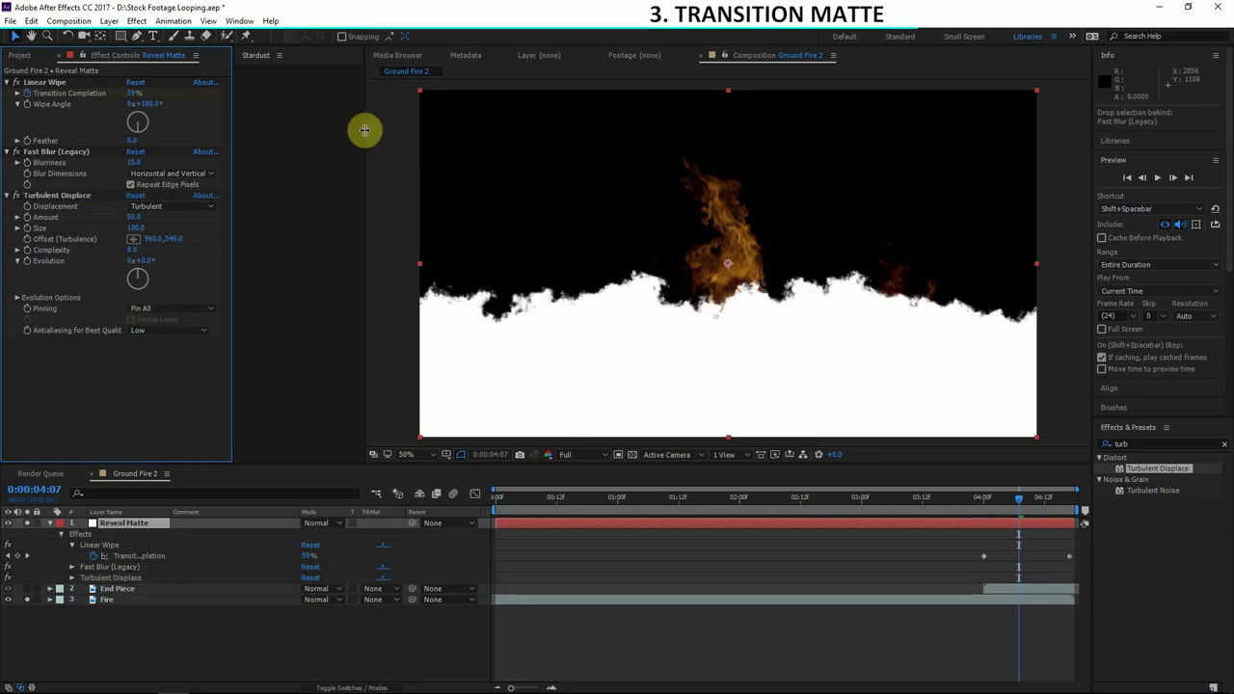
pyautogui.click(982, 508)
pyautogui.moveTo(981, 508); pyautogui.dragTo(993, 506)
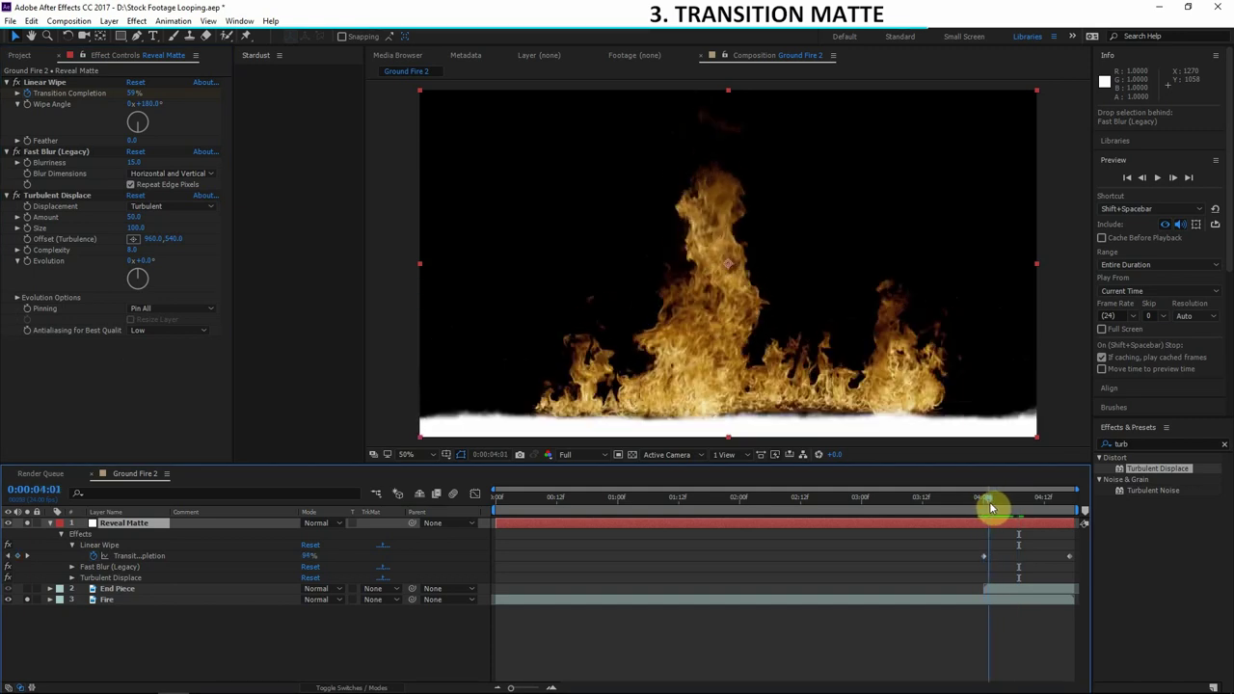
pyautogui.click(27, 600)
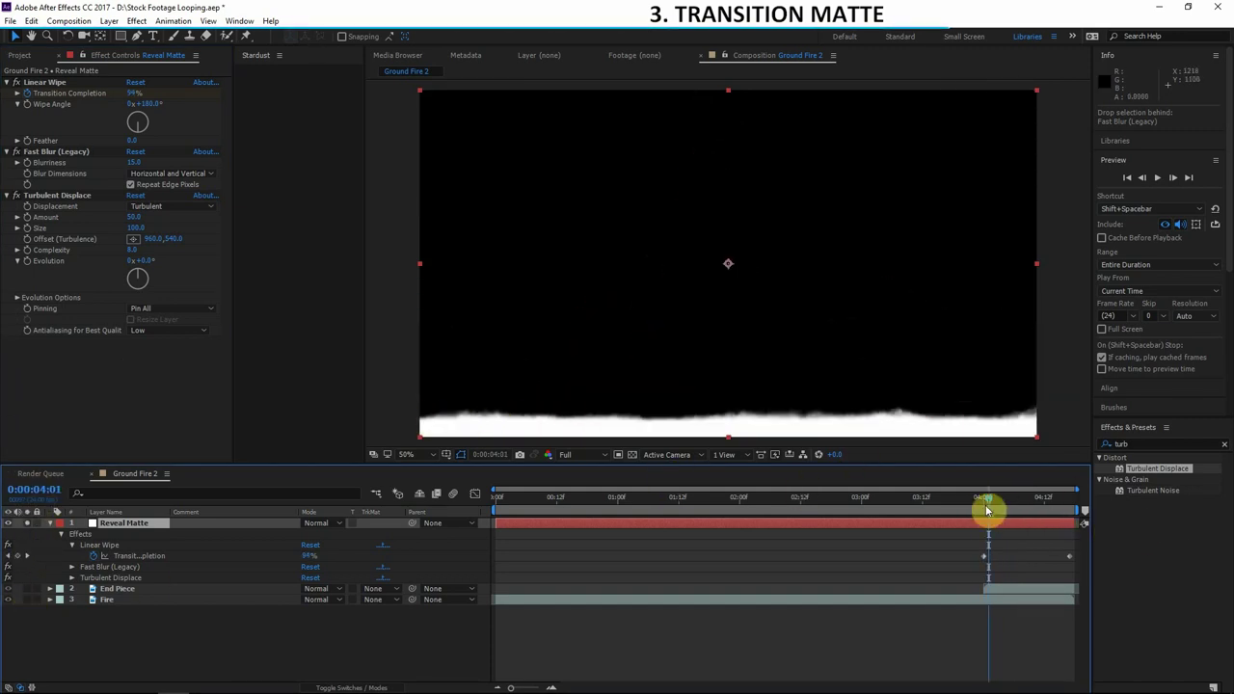
# Step: Try Turbulent Displace on the matte with pinning set to None and the Resize Layer option, and restore Pin All
pyautogui.click(171, 309)
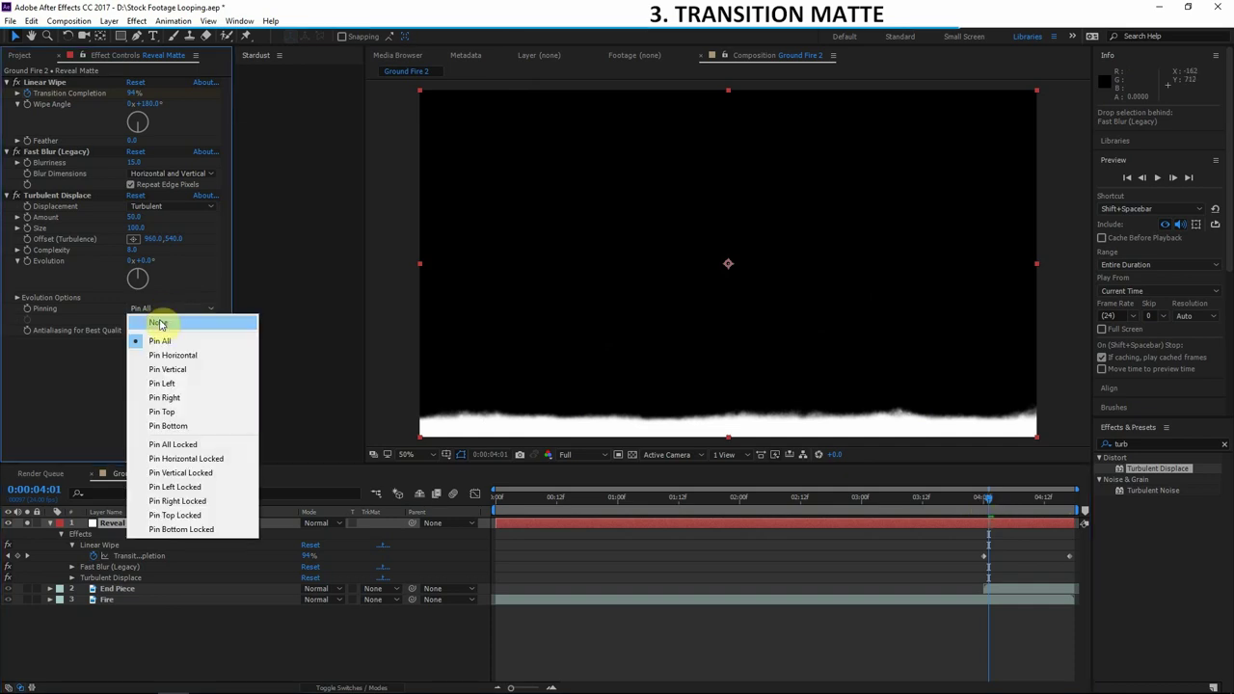
pyautogui.click(165, 322)
pyautogui.click(171, 308)
pyautogui.click(171, 319)
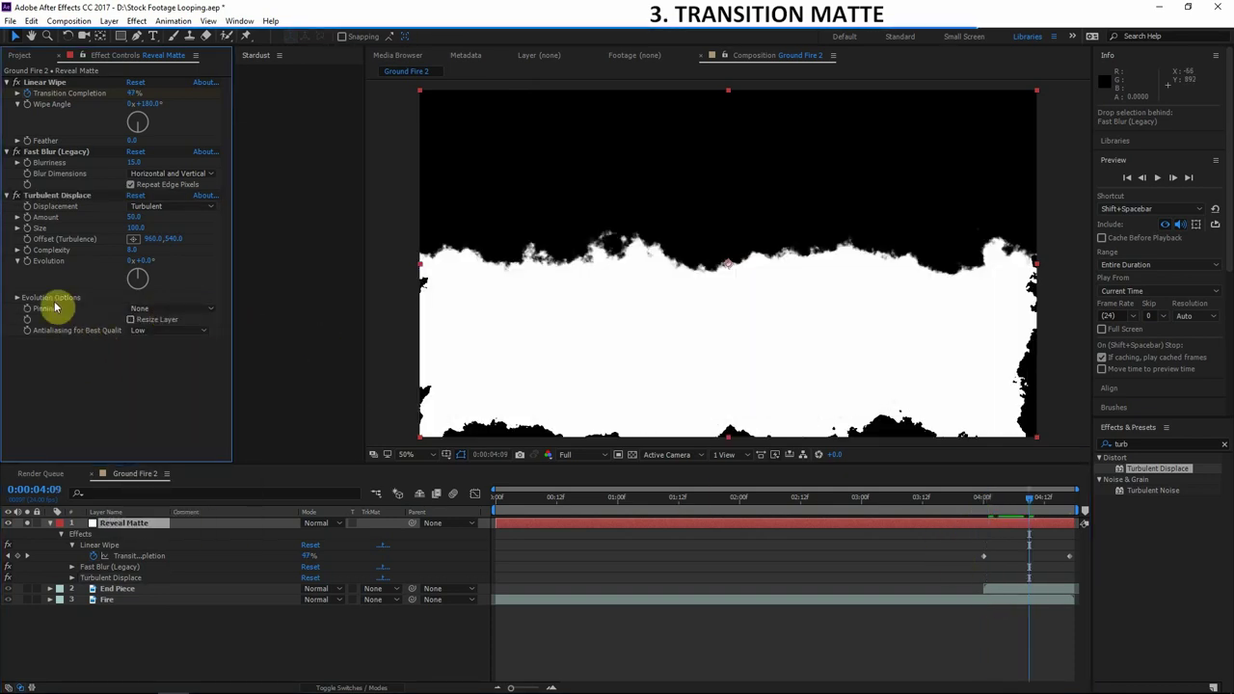
pyautogui.click(154, 310)
pyautogui.click(165, 334)
# Step: Keyframe Turbulent Displace's vertical turbulence offset from 476 at 0:00:04:00 to about -300 at 0:00:04:09
pyautogui.moveTo(1025, 502); pyautogui.dragTo(996, 511)
pyautogui.press('u')
pyautogui.click(151, 245)
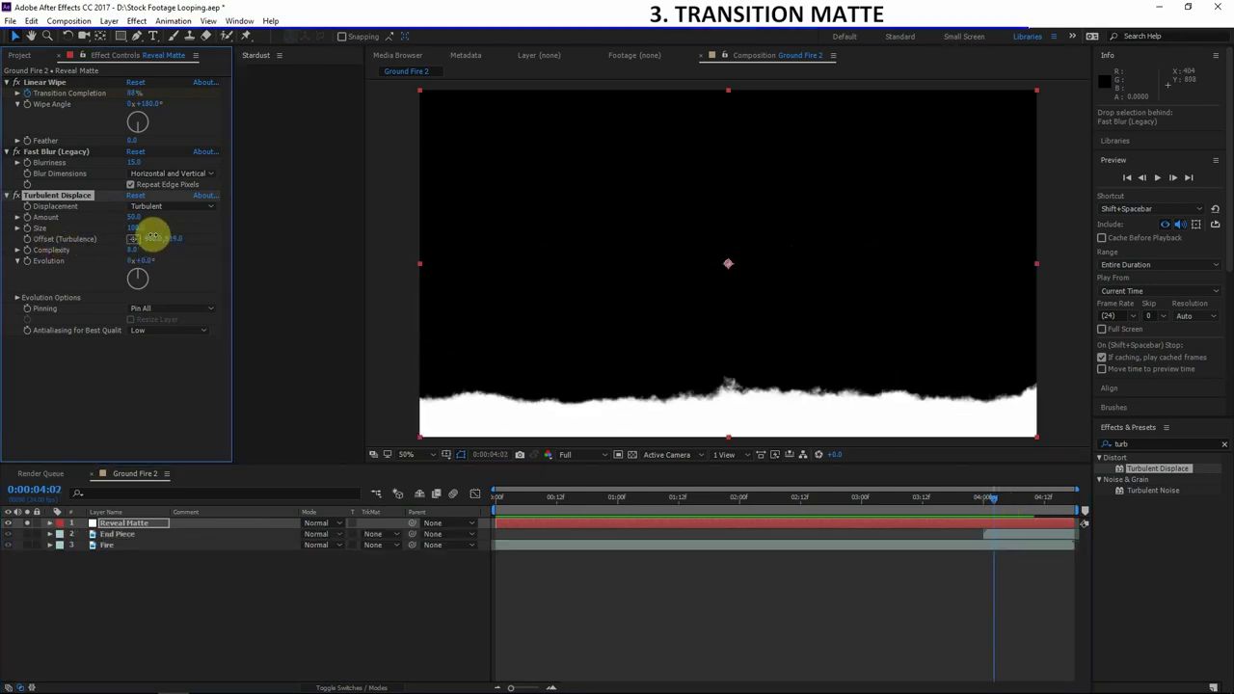
pyautogui.moveTo(143, 236); pyautogui.dragTo(137, 234)
pyautogui.click(990, 499)
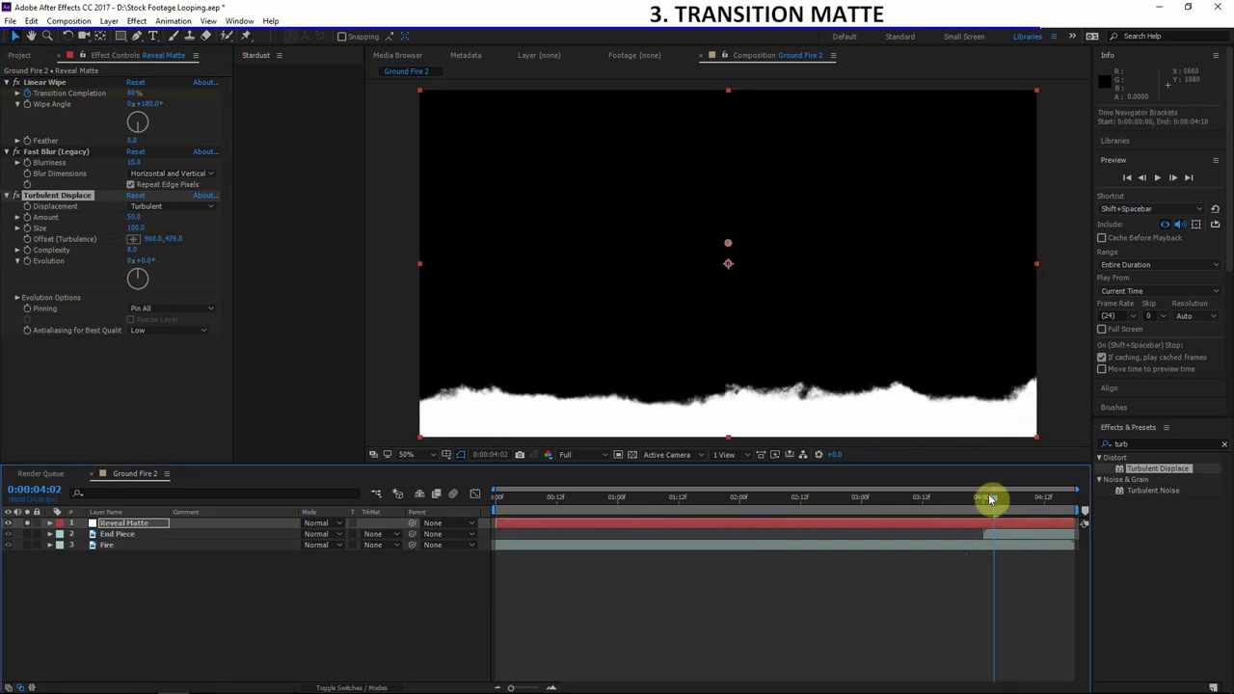
pyautogui.click(30, 242)
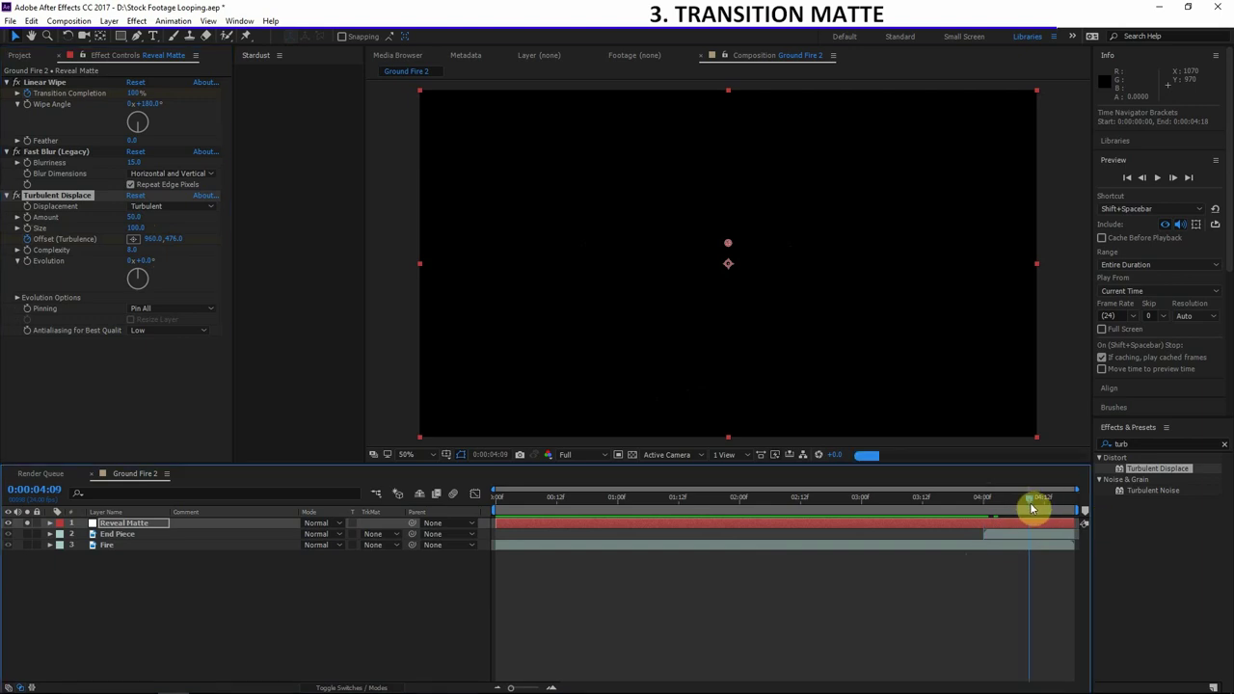
pyautogui.click(1029, 498)
pyautogui.moveTo(176, 239)
pyautogui.mouseDown()
pyautogui.moveTo(4, 220)
pyautogui.moveTo(202, 240)
pyautogui.moveTo(58, 231)
pyautogui.moveTo(221, 215)
pyautogui.moveTo(151, 256)
pyautogui.moveTo(55, 239)
pyautogui.mouseUp()
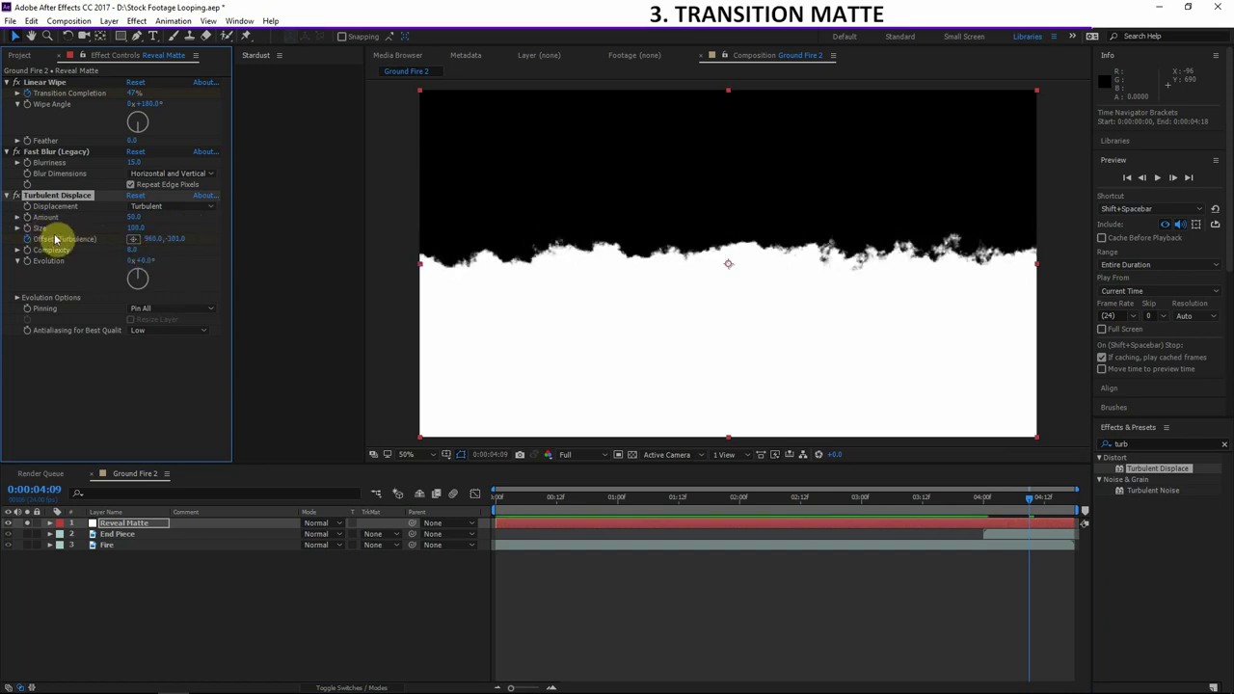
# Step: Spread the turbulence offset keyframes to start before the wipe and end past its last keyframe, and review the matte's motion
pyautogui.press('u')
pyautogui.moveTo(1028, 568); pyautogui.dragTo(1075, 575)
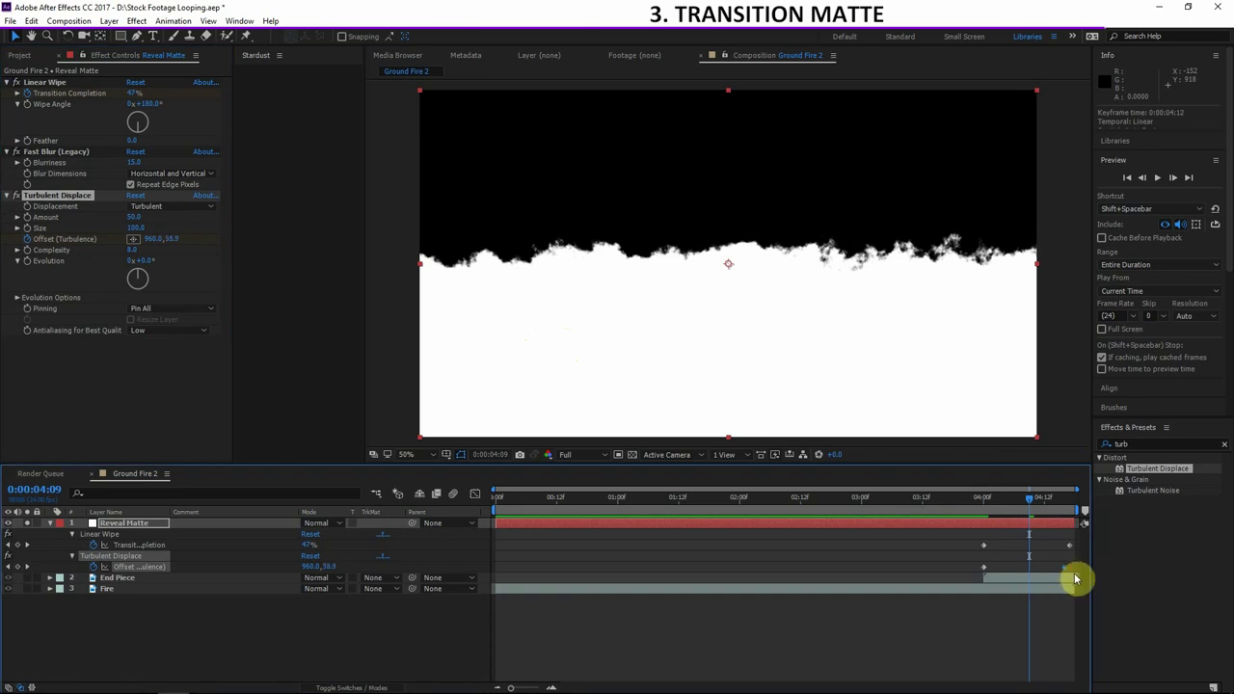
pyautogui.click(1048, 617)
pyautogui.click(1008, 505)
pyautogui.moveTo(1009, 505)
pyautogui.mouseDown()
pyautogui.moveTo(974, 505)
pyautogui.moveTo(1015, 501)
pyautogui.mouseUp()
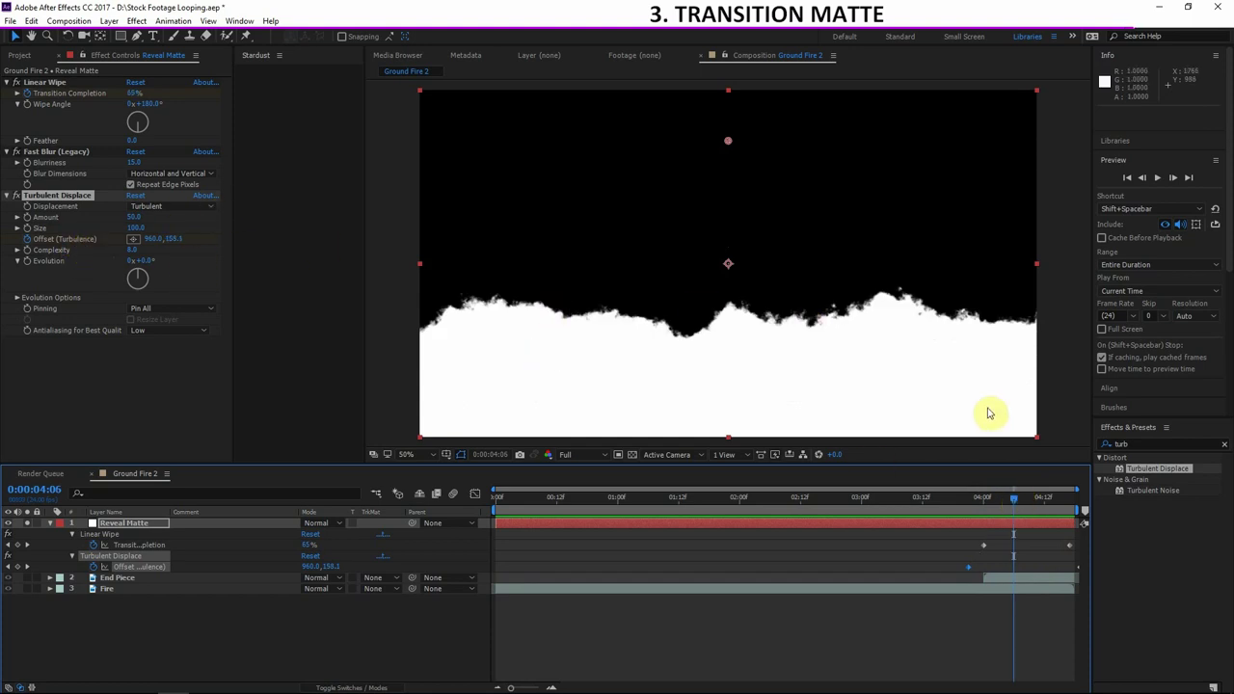
pyautogui.click(147, 545)
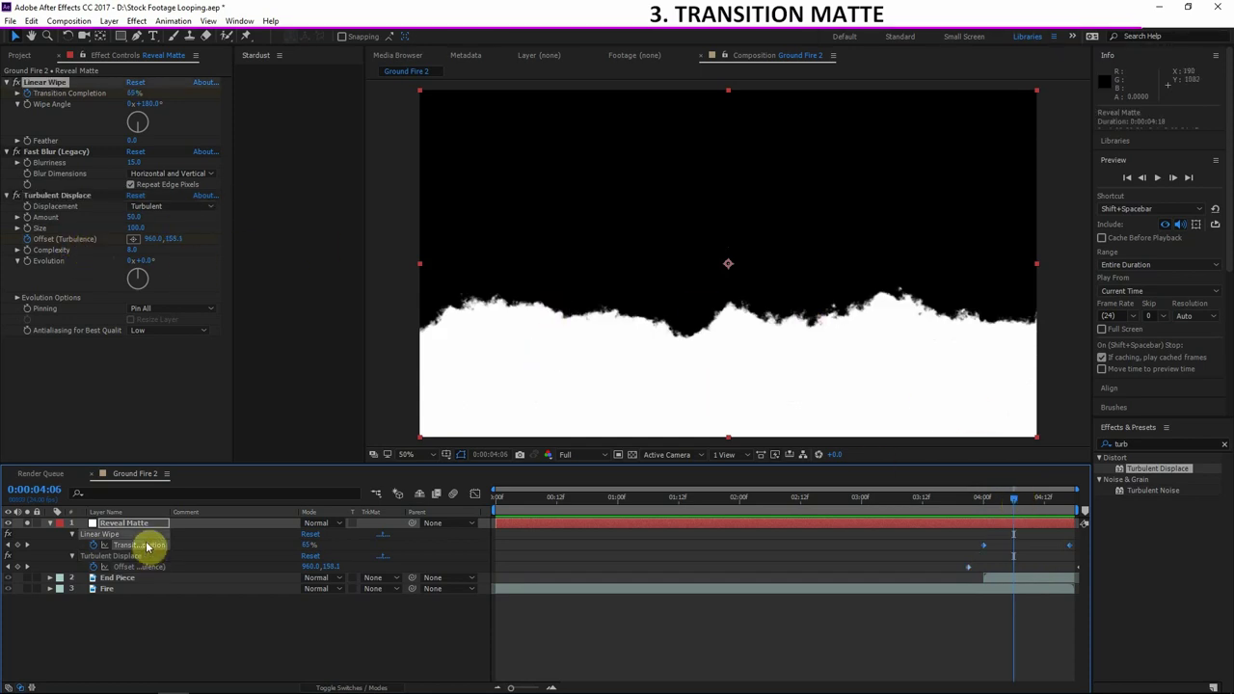
pyautogui.moveTo(1014, 507); pyautogui.dragTo(1028, 509)
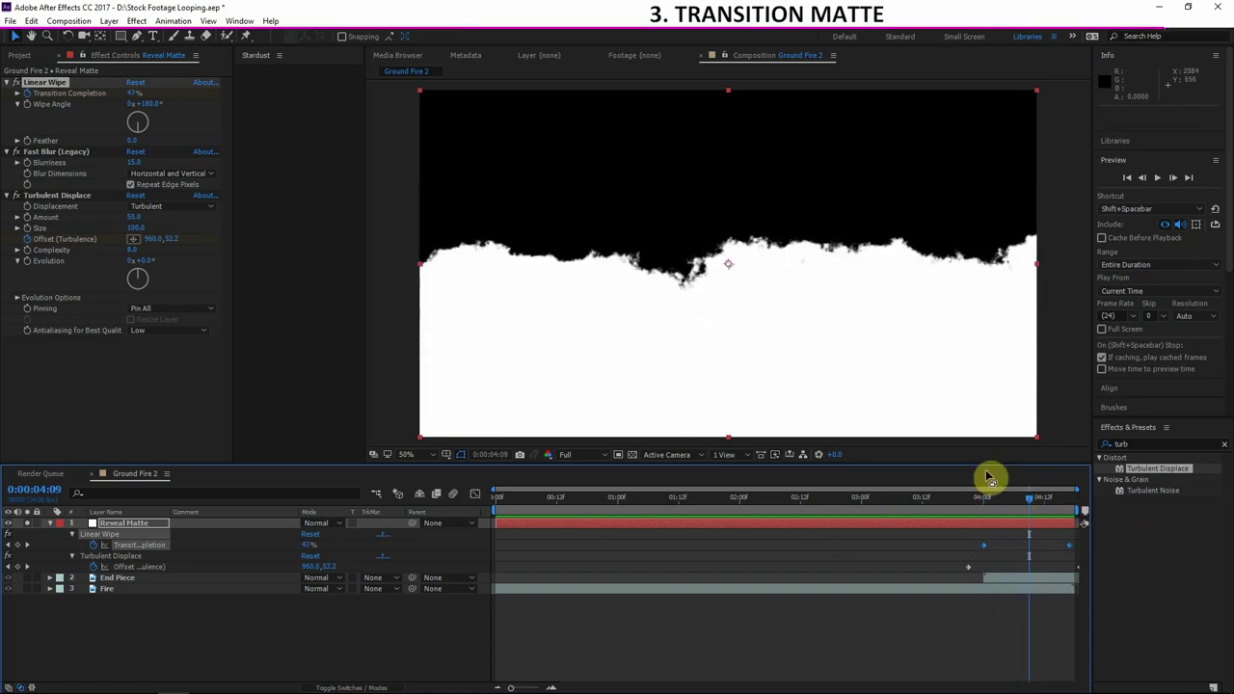
pyautogui.click(51, 522)
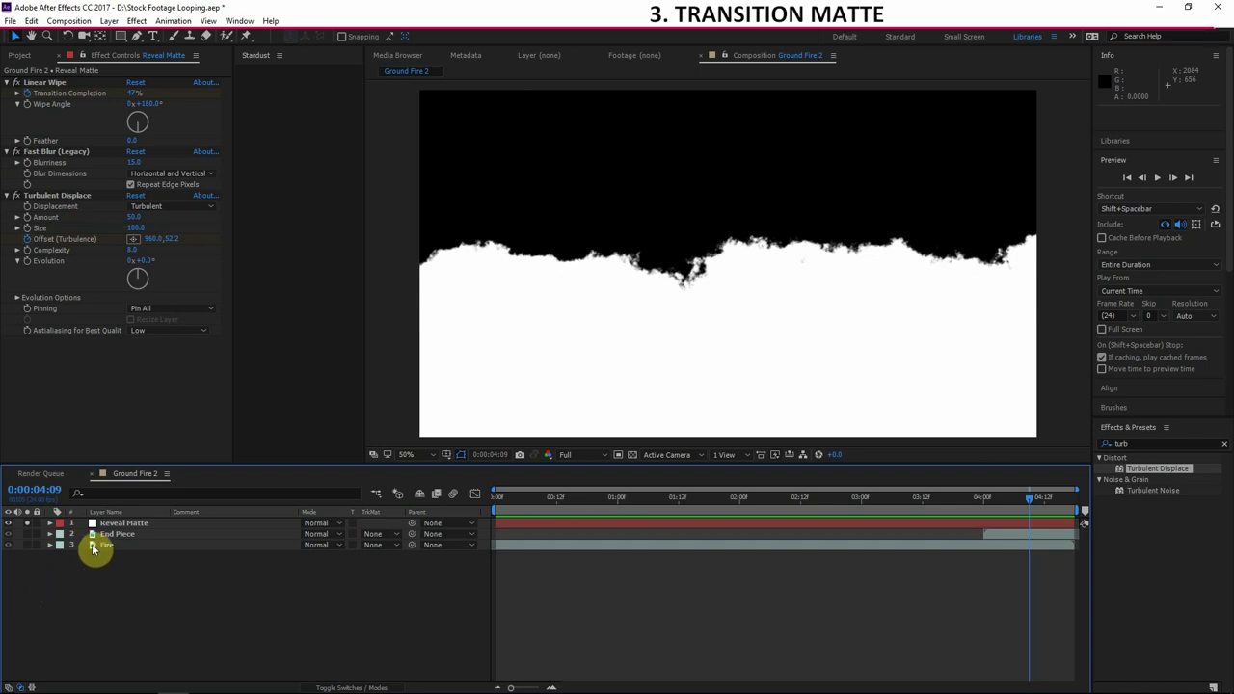
# Step: Unsolo the Reveal Matte layer and set the End Piece layer's track matte to Alpha Matte "Reveal Matte"
pyautogui.click(32, 529)
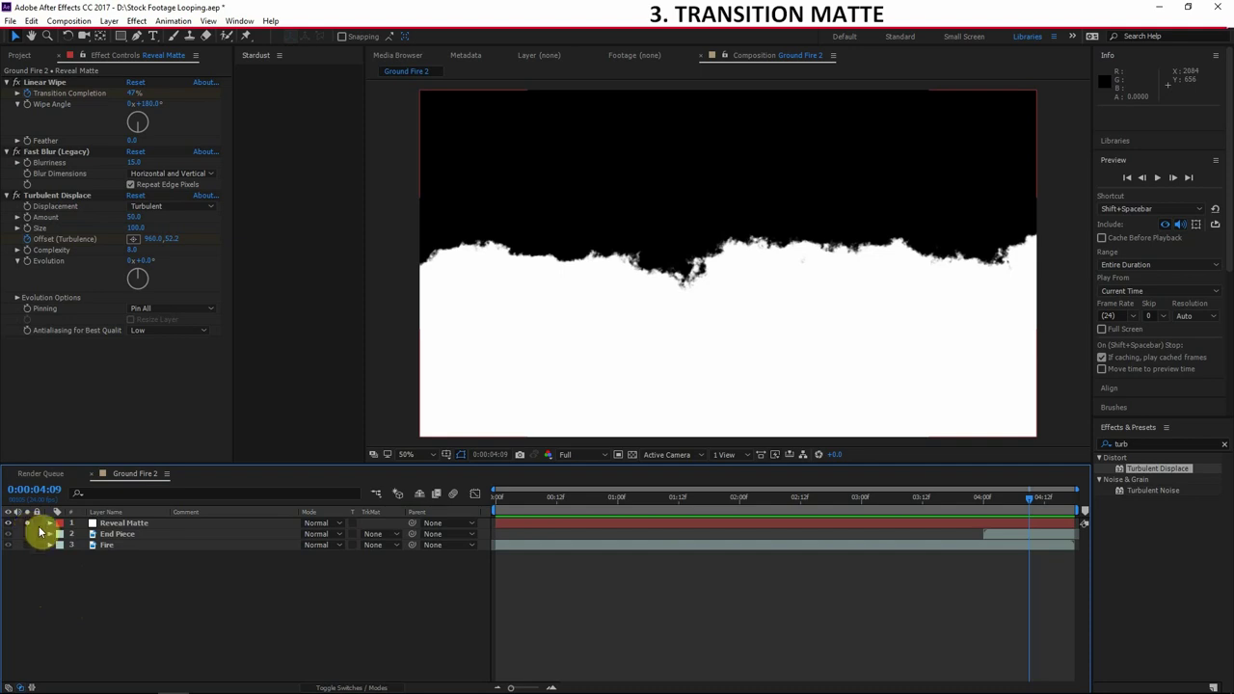
pyautogui.click(27, 524)
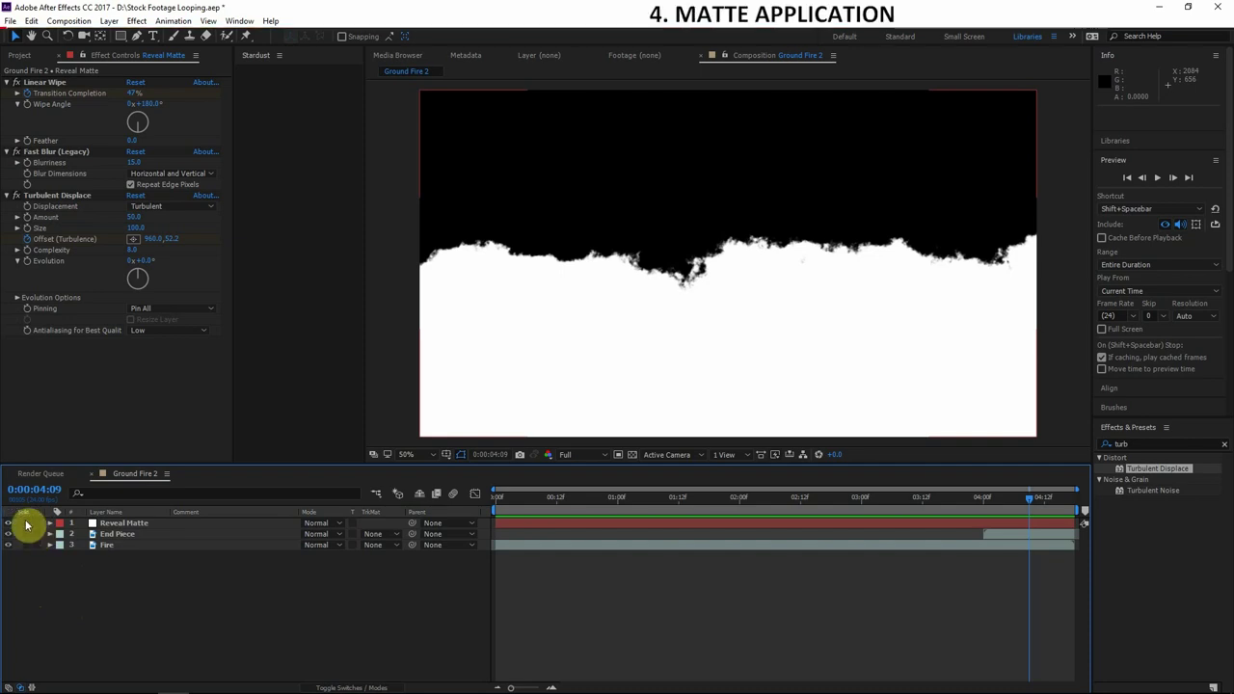
pyautogui.click(120, 535)
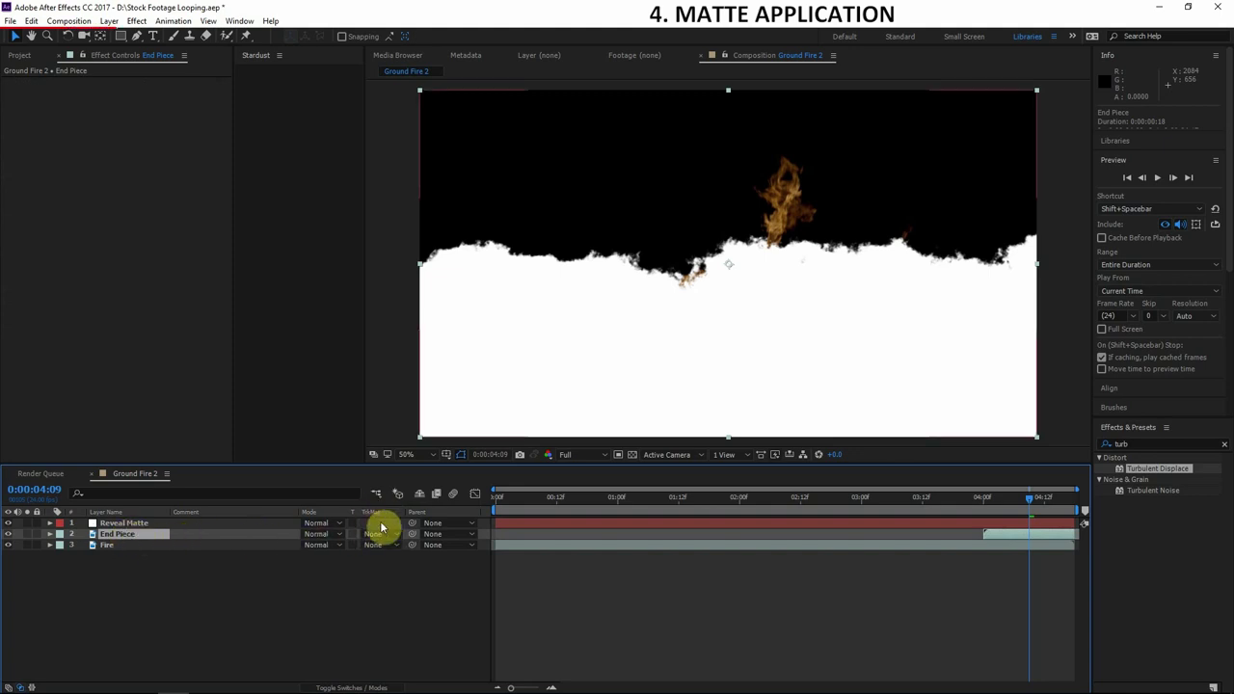
pyautogui.click(364, 687)
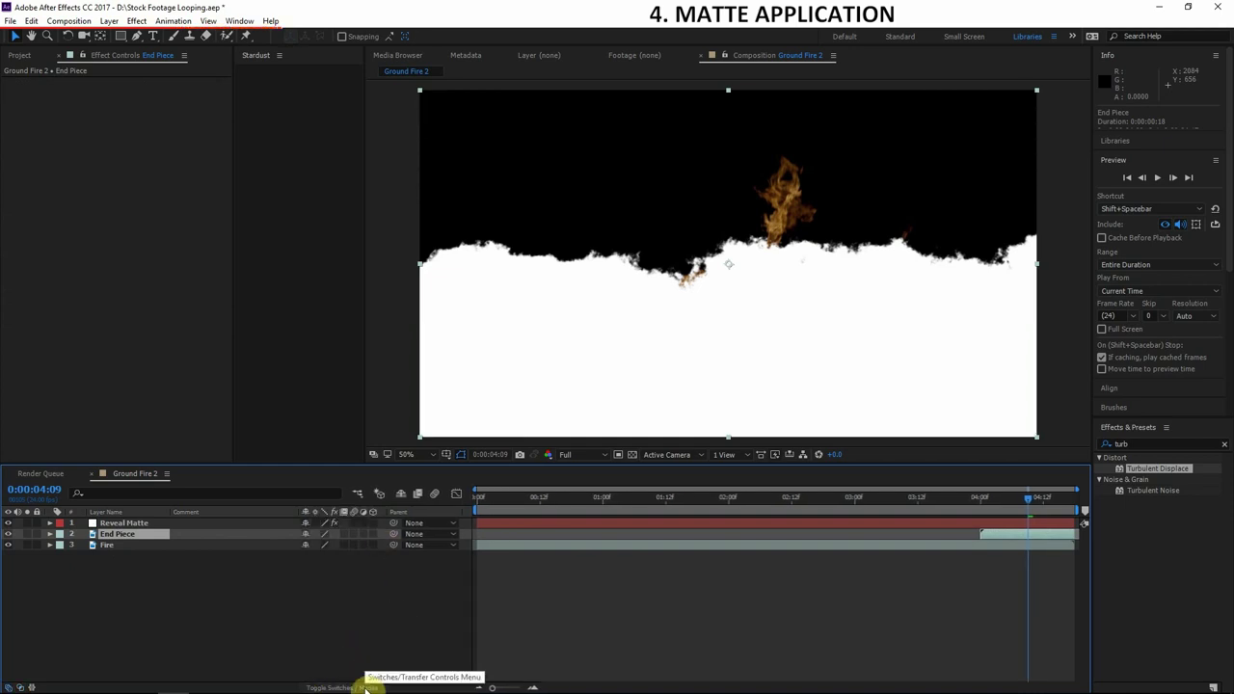
pyautogui.click(368, 687)
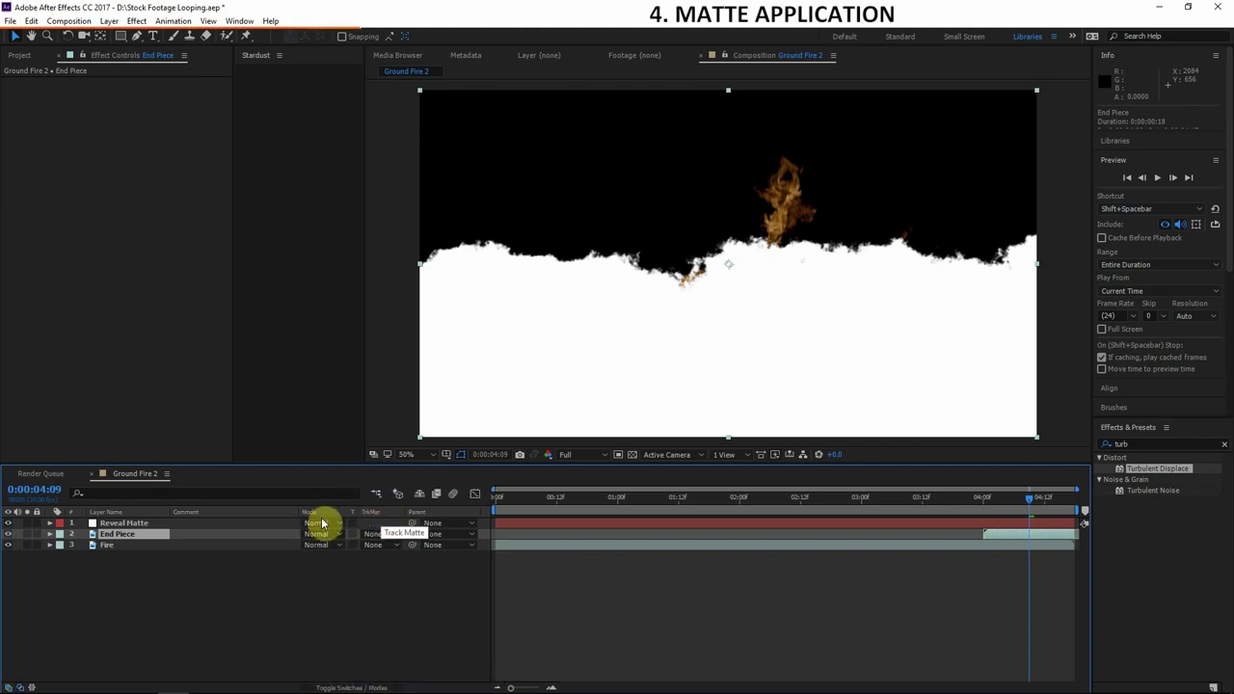
pyautogui.click(389, 535)
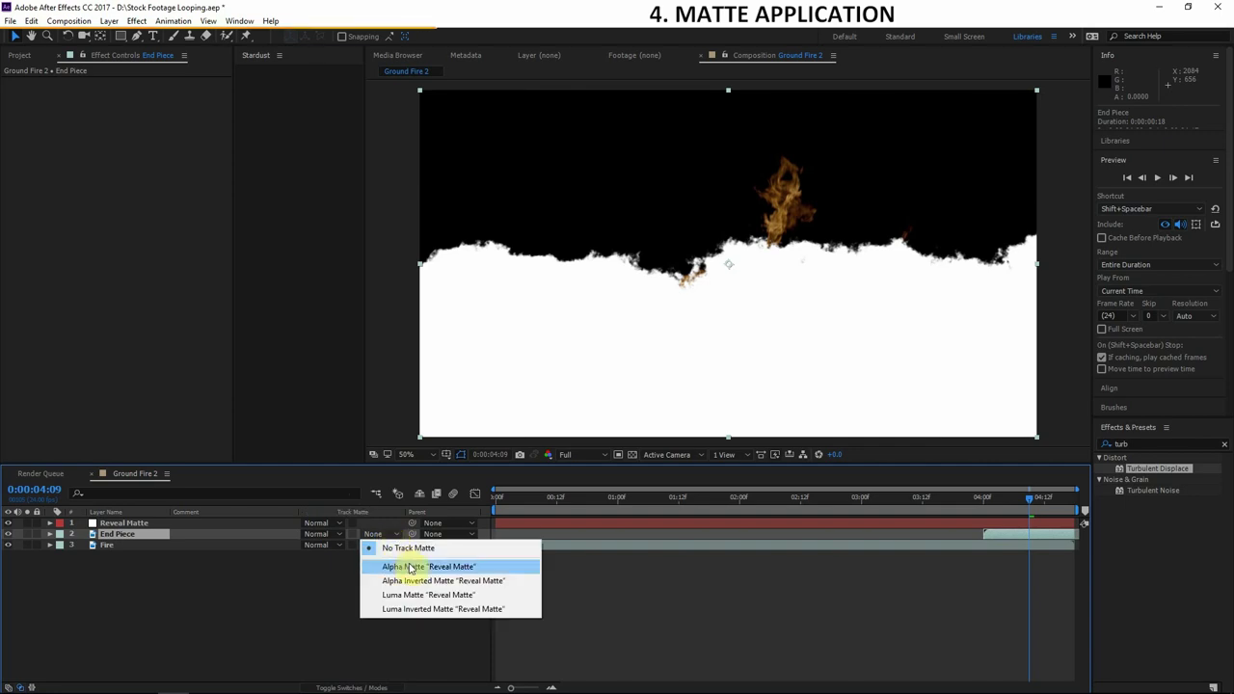
pyautogui.click(444, 570)
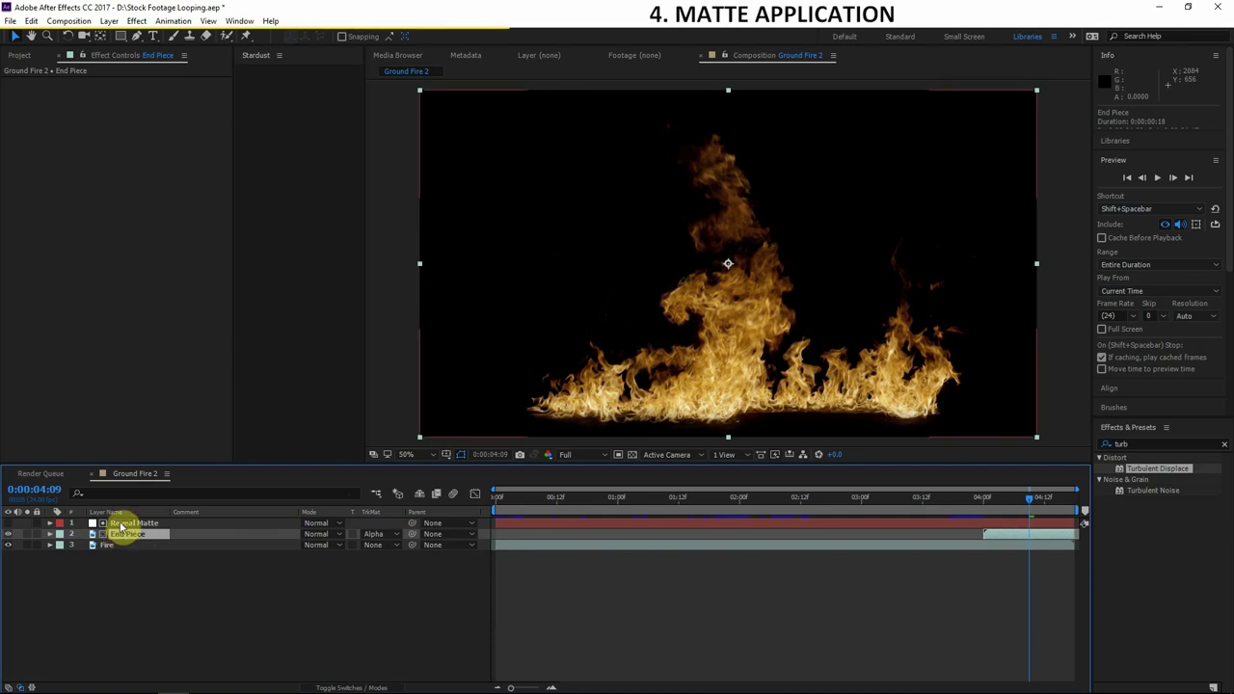
pyautogui.click(106, 523)
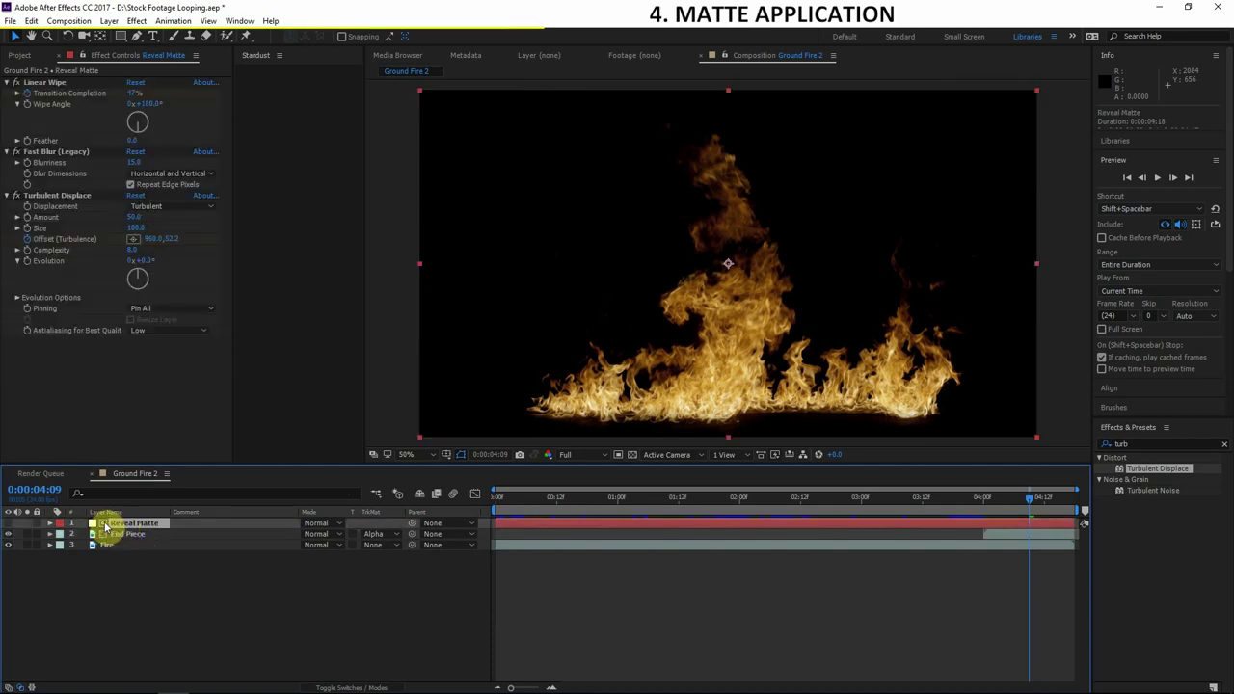
pyautogui.click(133, 536)
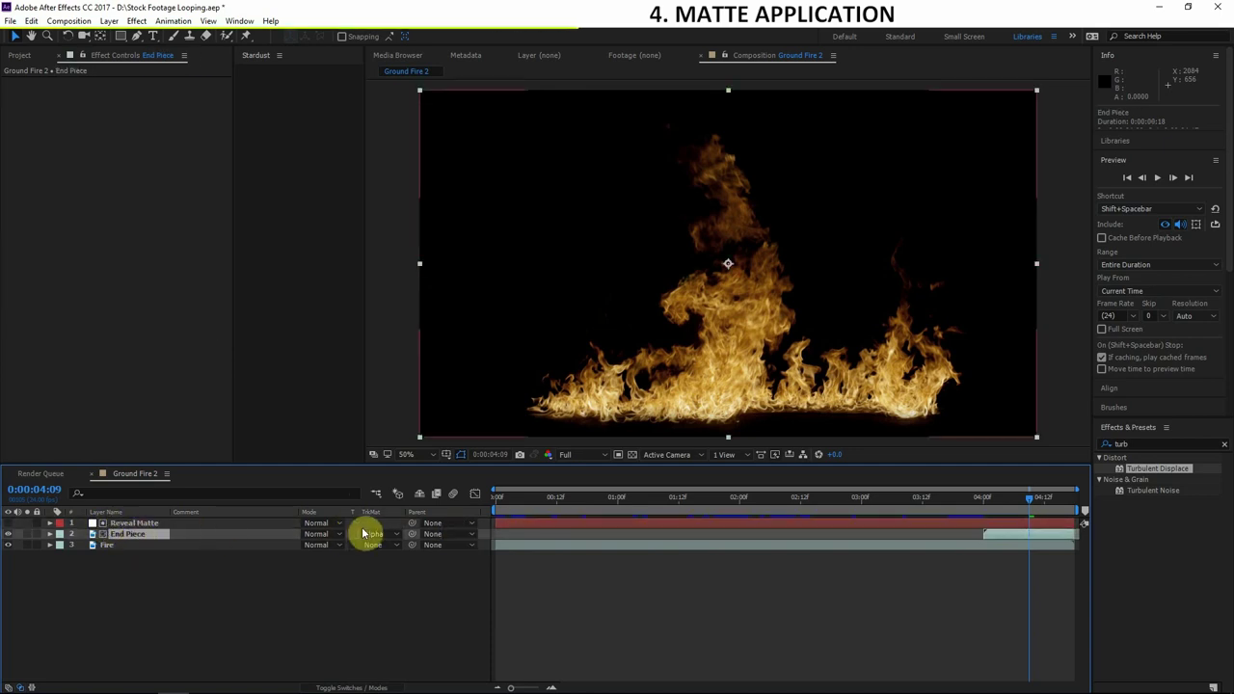
pyautogui.click(384, 538)
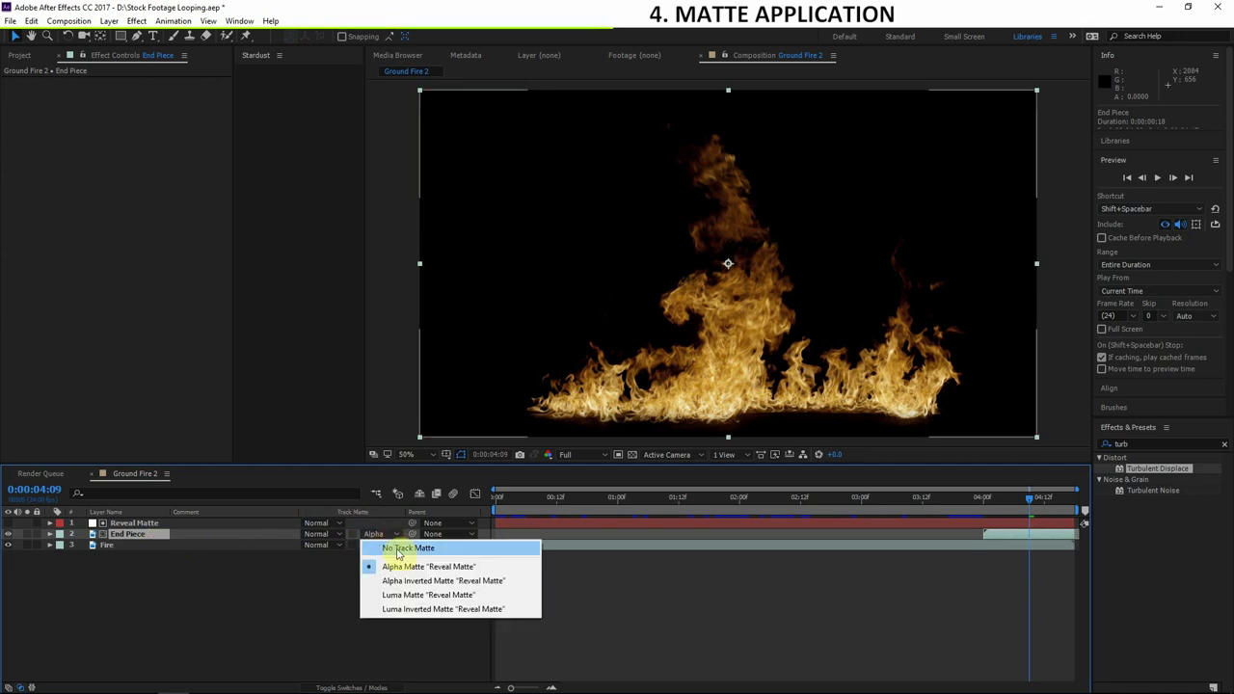
pyautogui.click(127, 538)
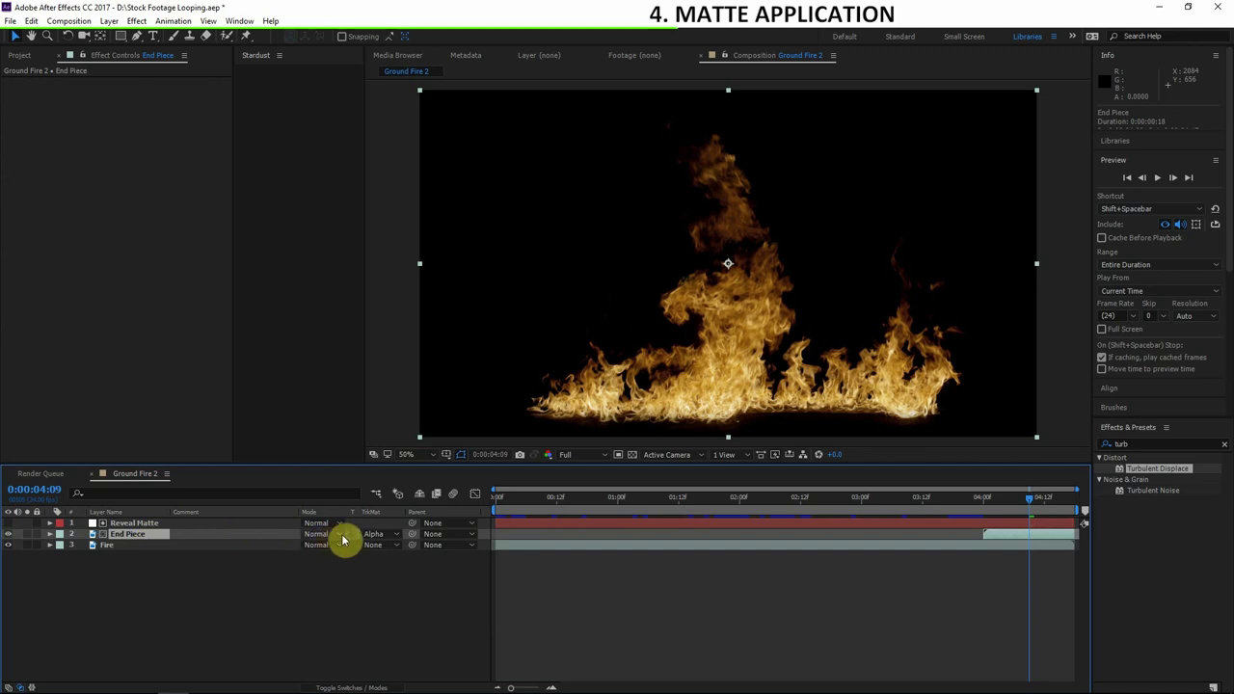
pyautogui.click(141, 524)
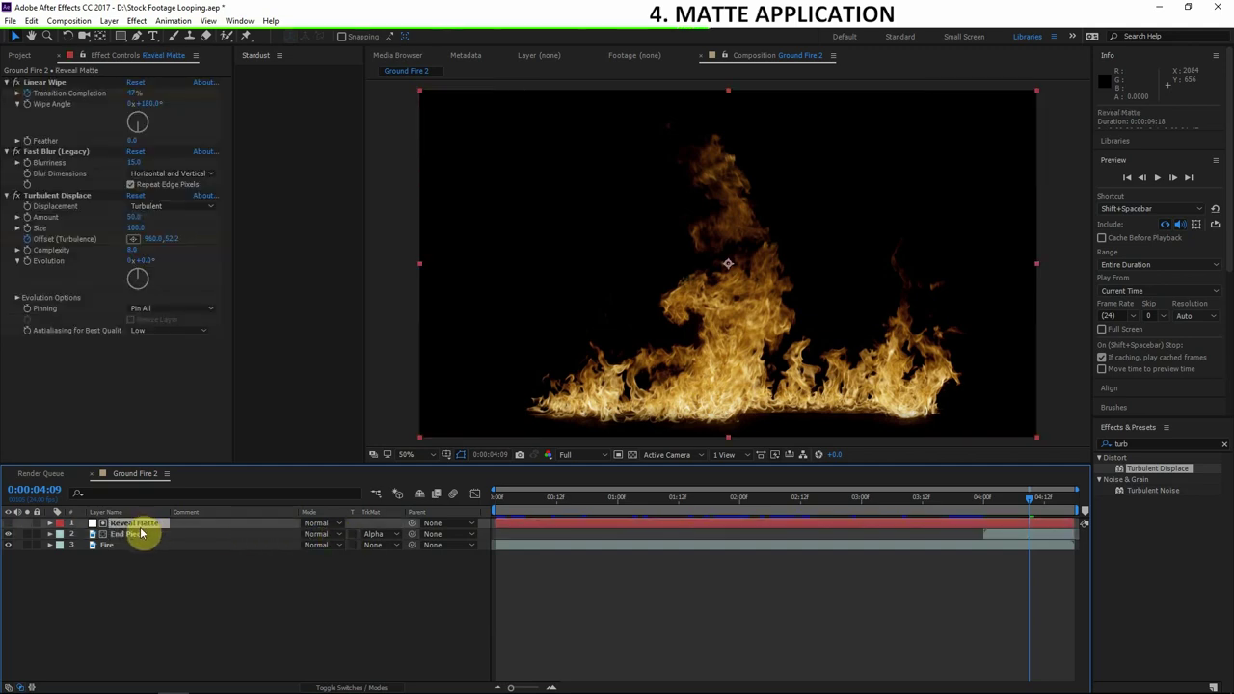
# Step: Hide the Fire layer and temporarily show Reveal Matte at 0:00:04:05 to compare it with the End Piece
pyautogui.moveTo(1017, 513); pyautogui.dragTo(1008, 509)
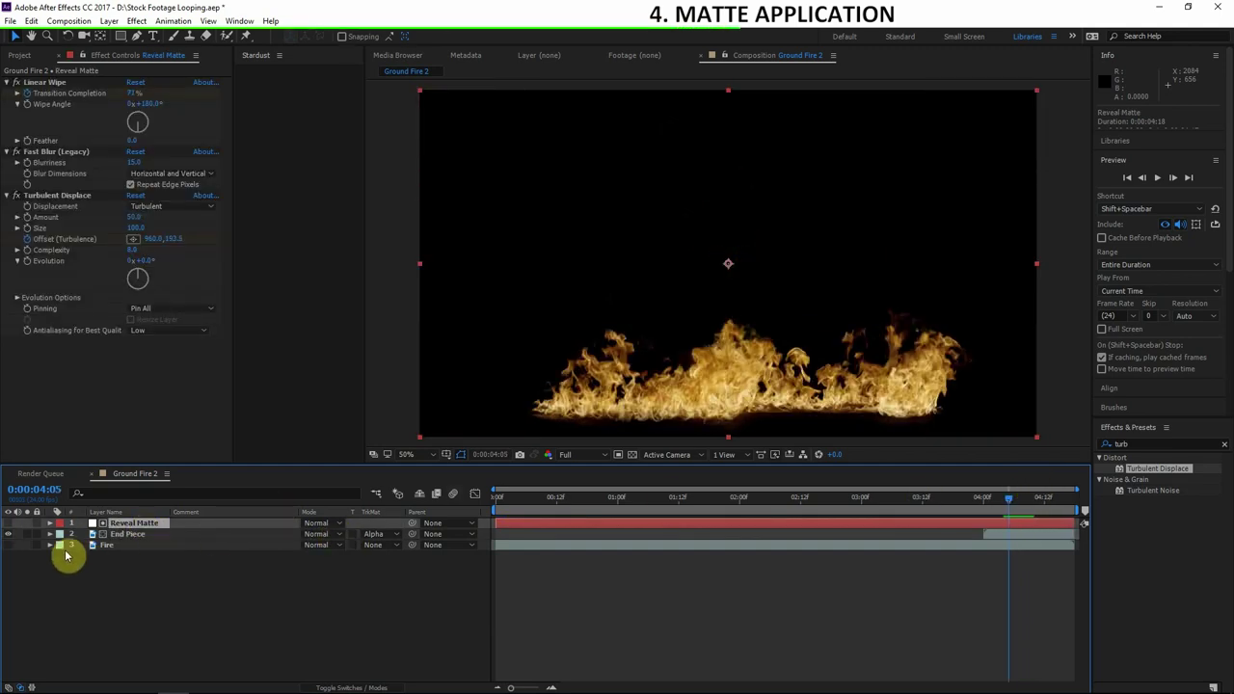
pyautogui.click(9, 523)
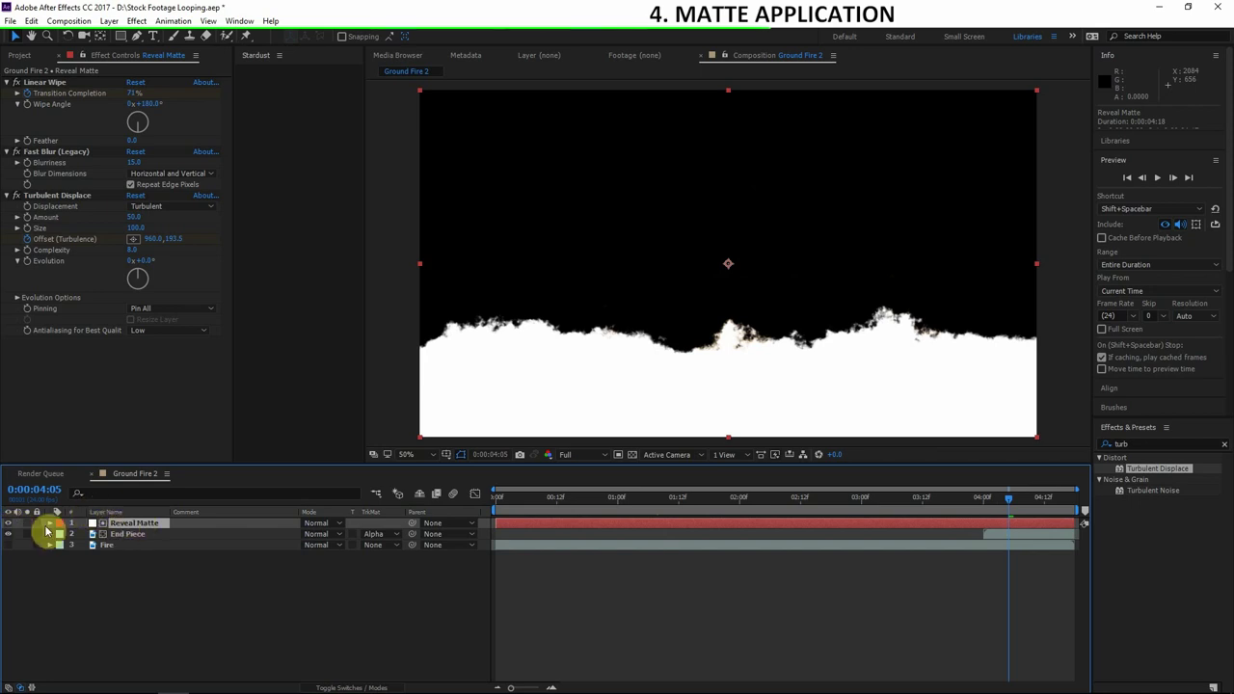
pyautogui.click(133, 535)
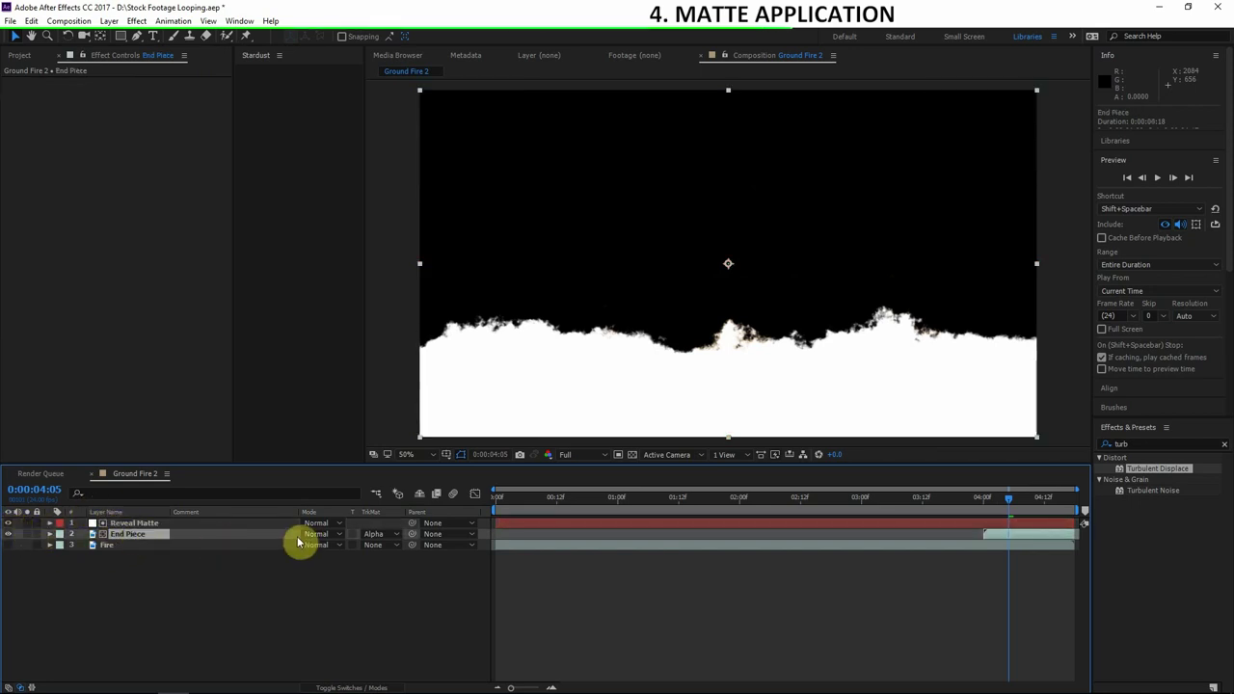
pyautogui.click(9, 522)
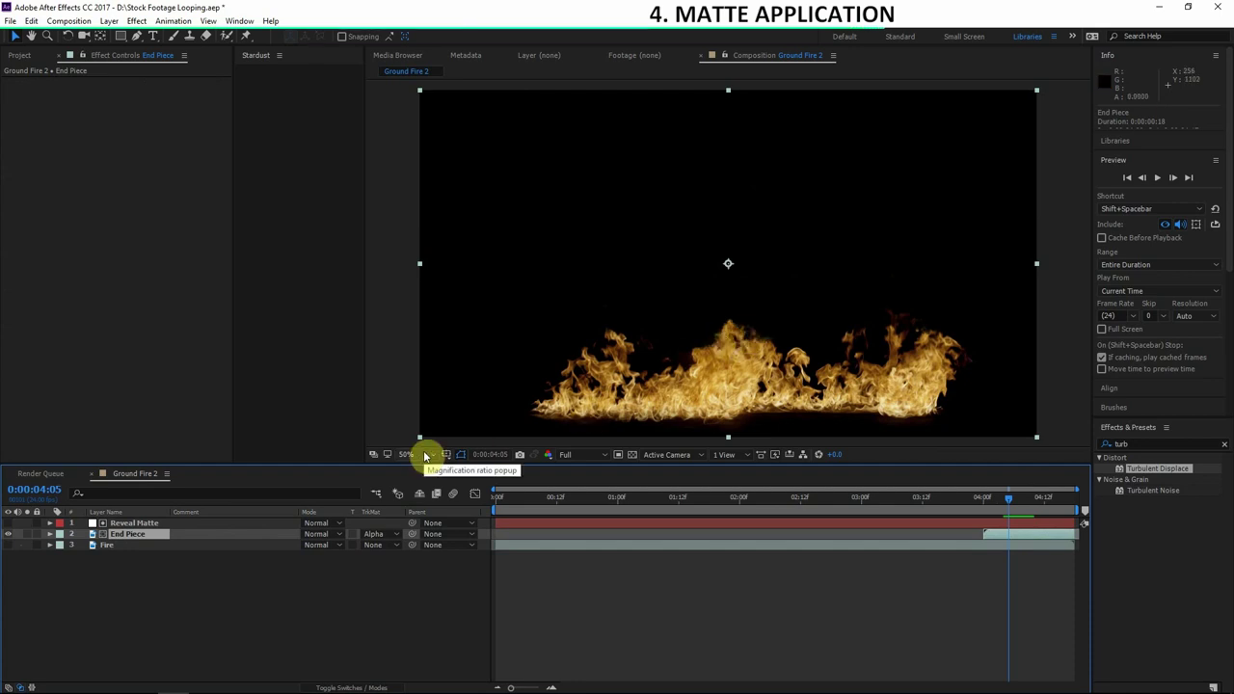
# Step: Scrub the isolated End Piece around 0:00:04:04 to inspect its matted edge, and show the Fire layer again
pyautogui.click(1046, 523)
pyautogui.moveTo(1008, 497)
pyautogui.mouseDown()
pyautogui.moveTo(1005, 508)
pyautogui.moveTo(1025, 504)
pyautogui.moveTo(1010, 509)
pyautogui.mouseUp()
pyautogui.scroll(2, 800, 296)
pyautogui.moveTo(801, 296)
pyautogui.mouseDown()
pyautogui.moveTo(818, 322)
pyautogui.moveTo(738, 287)
pyautogui.moveTo(711, 331)
pyautogui.moveTo(725, 395)
pyautogui.mouseUp()
pyautogui.click(210, 568)
pyautogui.press(',')
pyautogui.moveTo(1010, 503); pyautogui.dragTo(1006, 513)
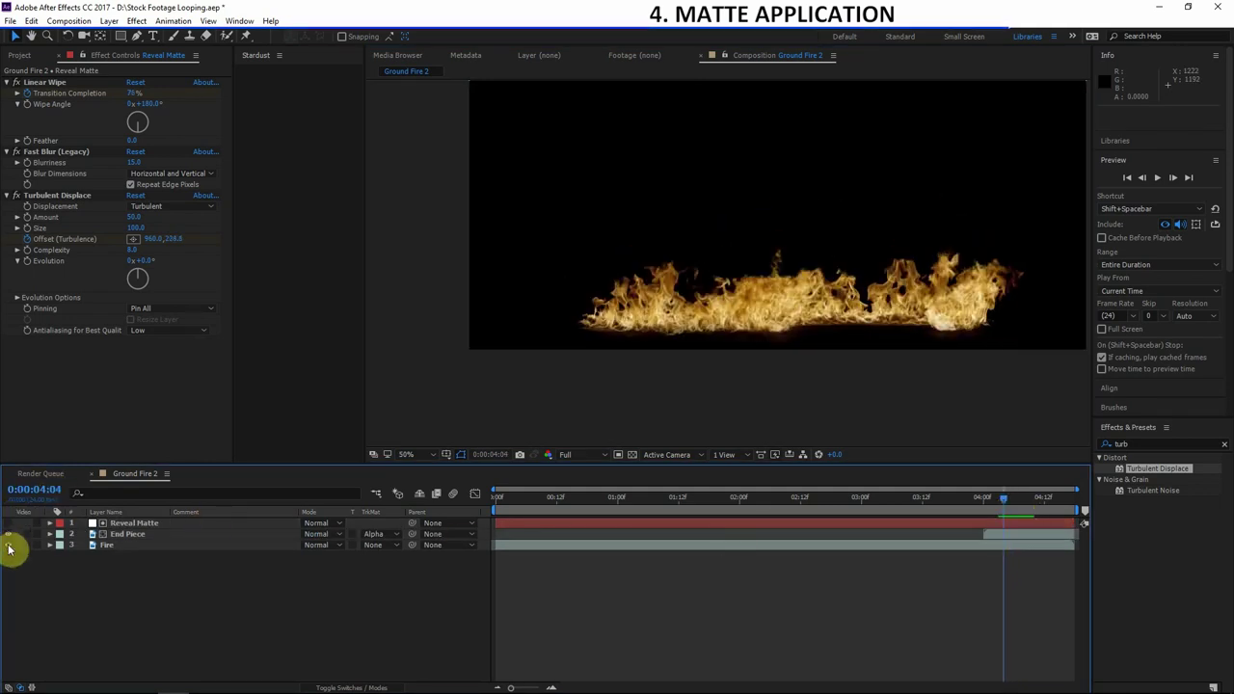
pyautogui.click(9, 546)
# Step: Preview the matted transition over the Fire layer starting from 0:00:03:18
pyautogui.moveTo(819, 234); pyautogui.dragTo(743, 266)
pyautogui.moveTo(985, 512); pyautogui.dragTo(950, 514)
pyautogui.moveTo(896, 361); pyautogui.dragTo(850, 331)
pyautogui.click(1157, 177)
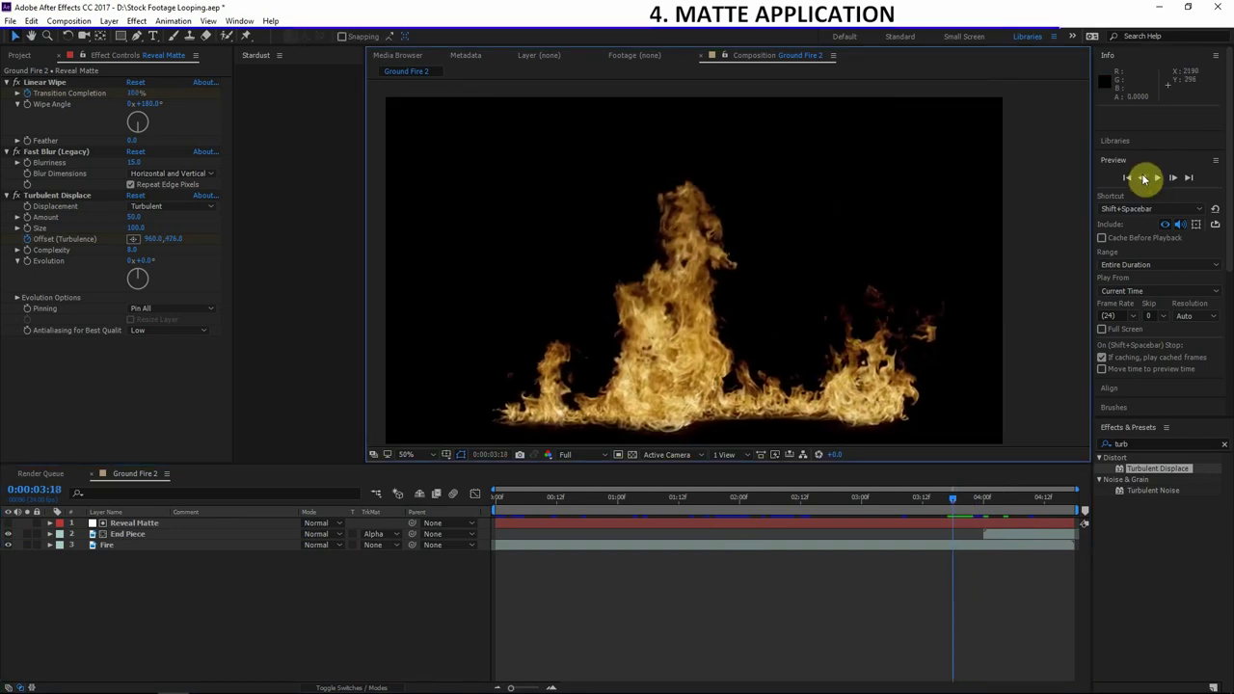
pyautogui.click(955, 501)
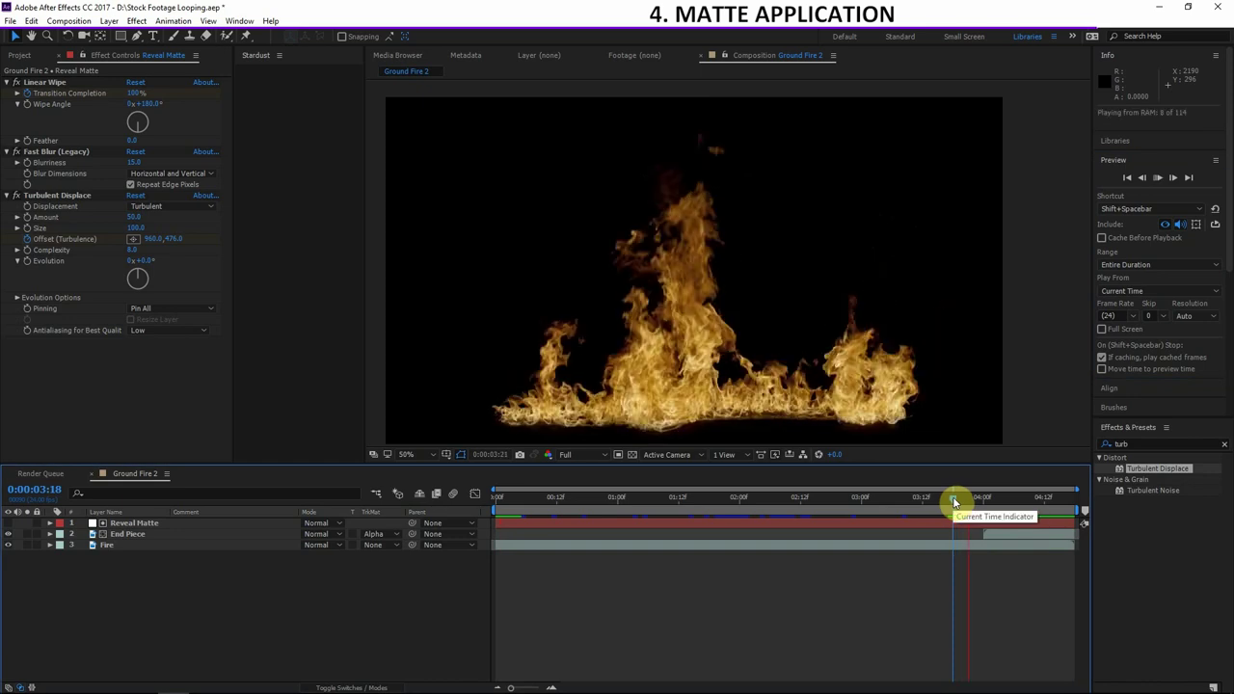
# Step: Examine the base of the flames up close on the first transition frames, from 0:00:04:00 to 0:00:04:01
pyautogui.moveTo(954, 501); pyautogui.dragTo(983, 503)
pyautogui.scroll(2, 769, 298)
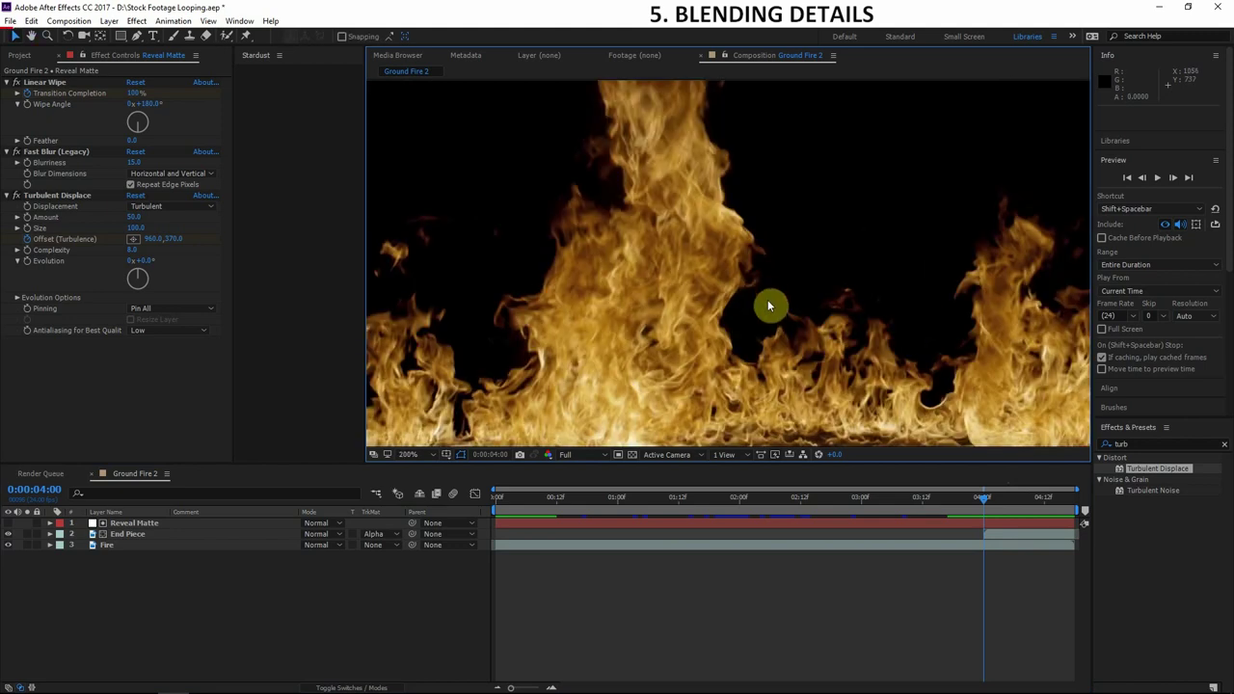
pyautogui.scroll(-2, 804, 261)
pyautogui.moveTo(804, 261); pyautogui.dragTo(818, 229)
pyautogui.scroll(2, 820, 231)
pyautogui.moveTo(975, 498)
pyautogui.mouseDown()
pyautogui.moveTo(1000, 508)
pyautogui.moveTo(987, 506)
pyautogui.mouseUp()
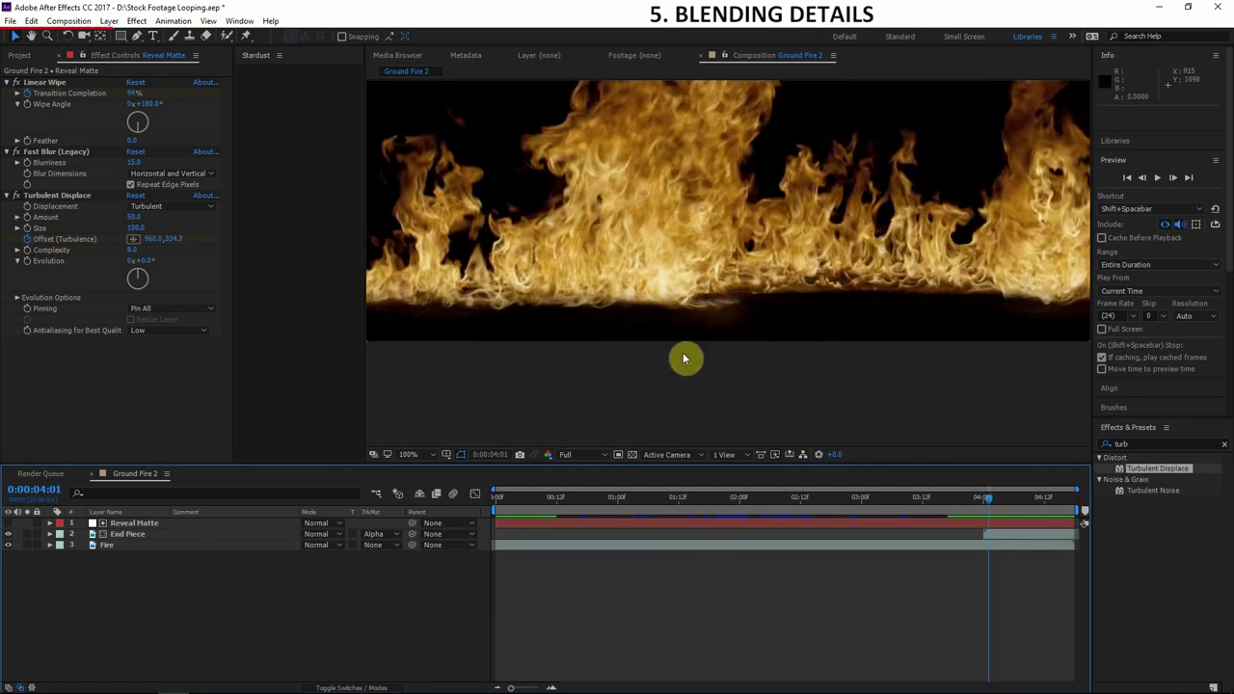
pyautogui.moveTo(985, 499); pyautogui.dragTo(993, 508)
# Step: Apply Easy Ease to the first Transition Completion keyframe of Reveal Matte's Linear Wipe in the Graph Editor
pyautogui.click(1006, 526)
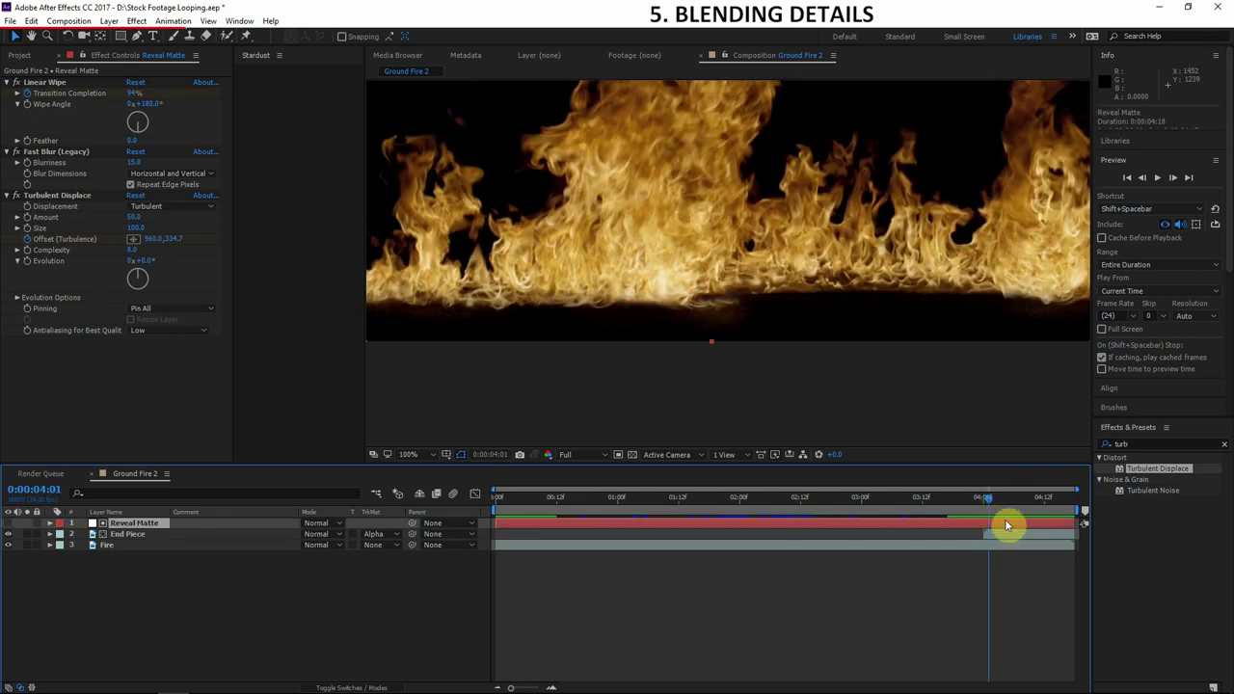
pyautogui.press('u')
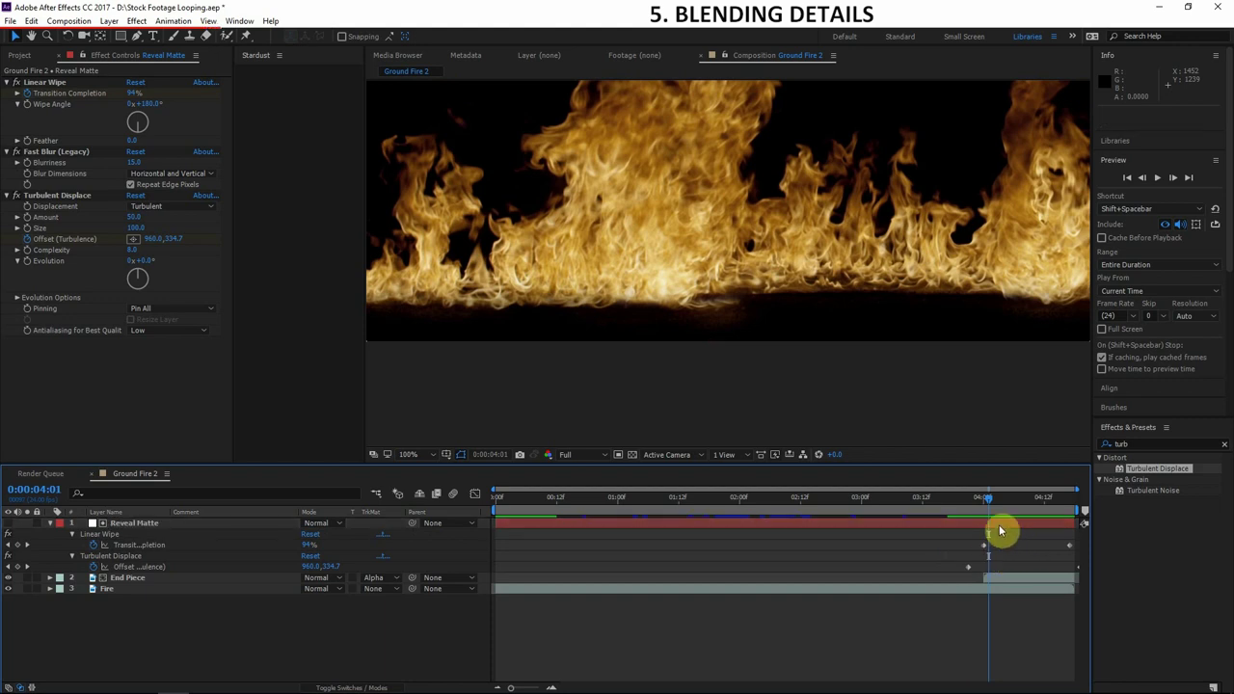
pyautogui.click(155, 545)
pyautogui.click(472, 493)
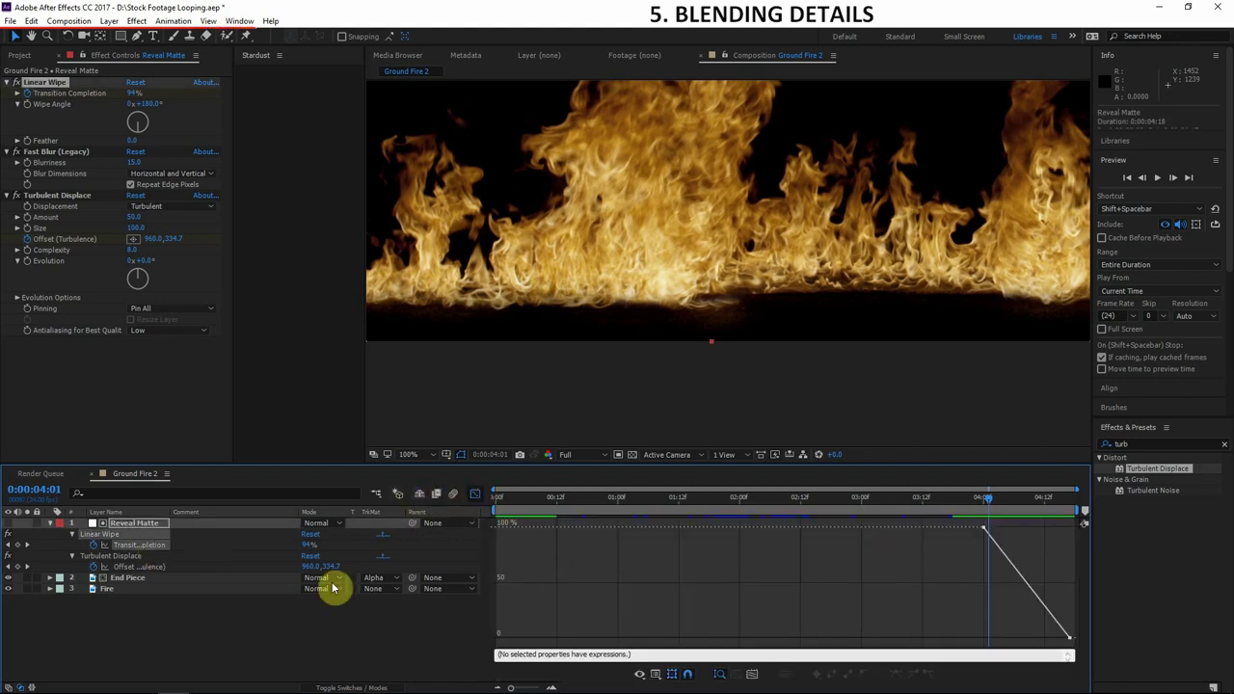
pyautogui.moveTo(936, 595); pyautogui.dragTo(1022, 514)
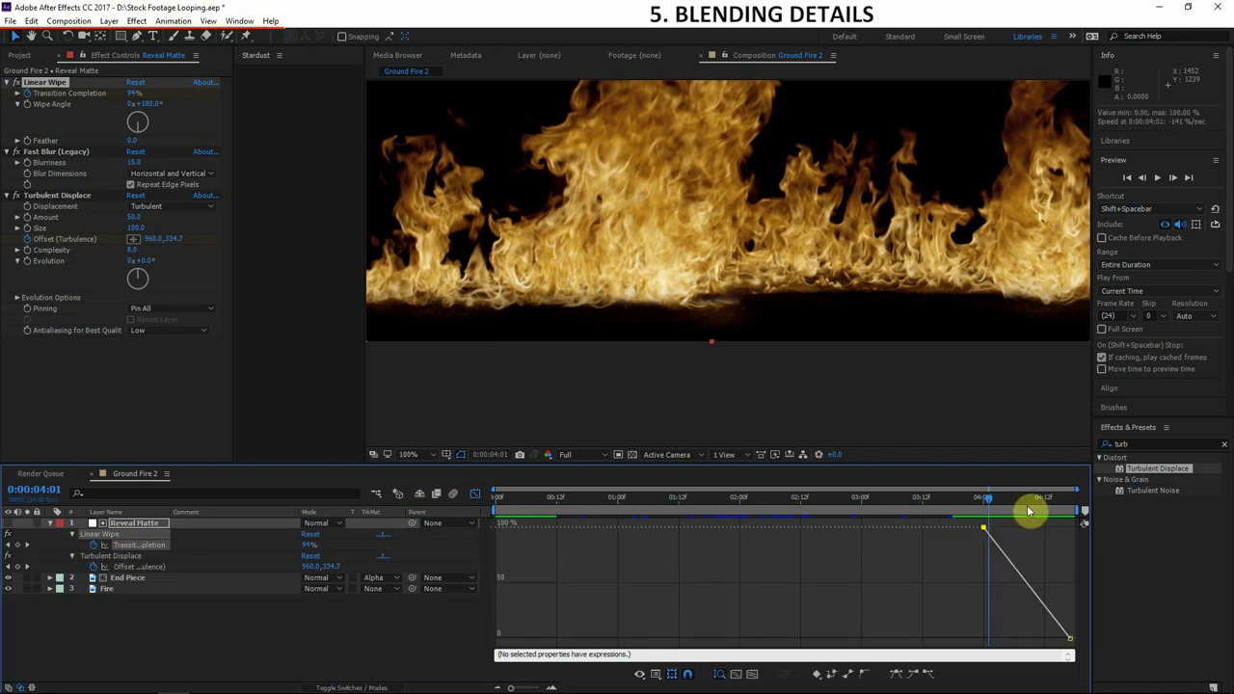
pyautogui.click(899, 675)
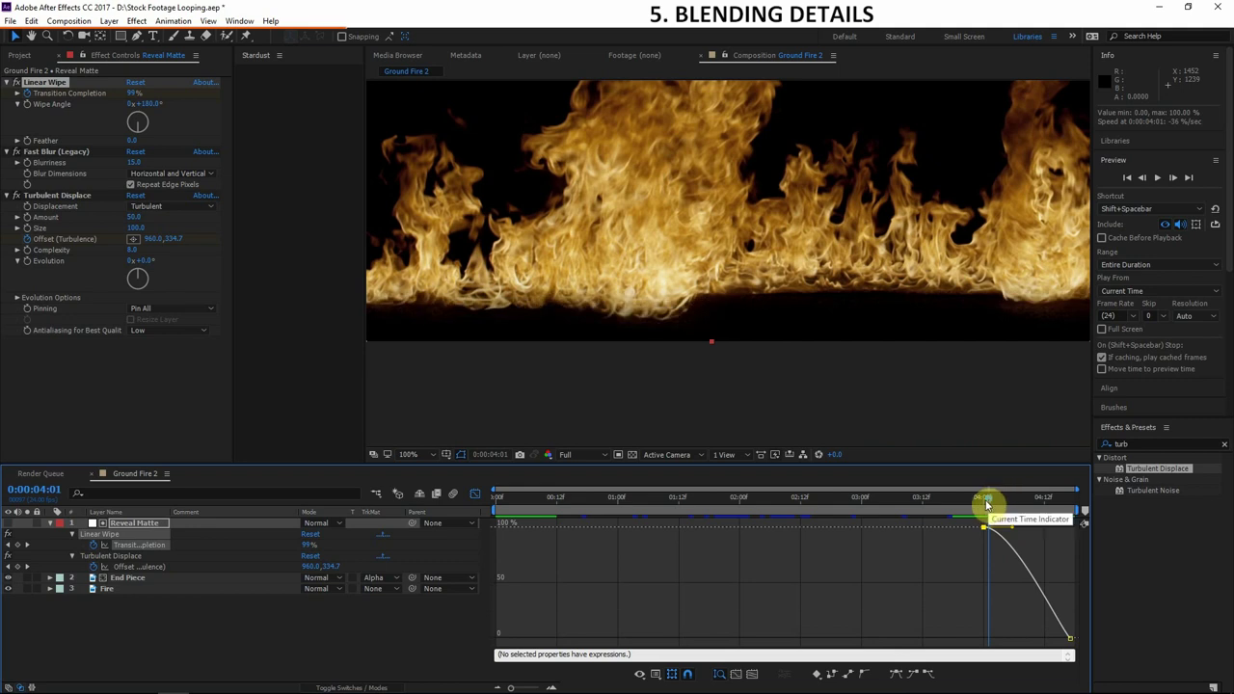
# Step: Scrub the eased transition between 0:00:04:01 and 0:00:04:04 and examine the matte edge at the base of the flames
pyautogui.scroll(-2, 896, 284)
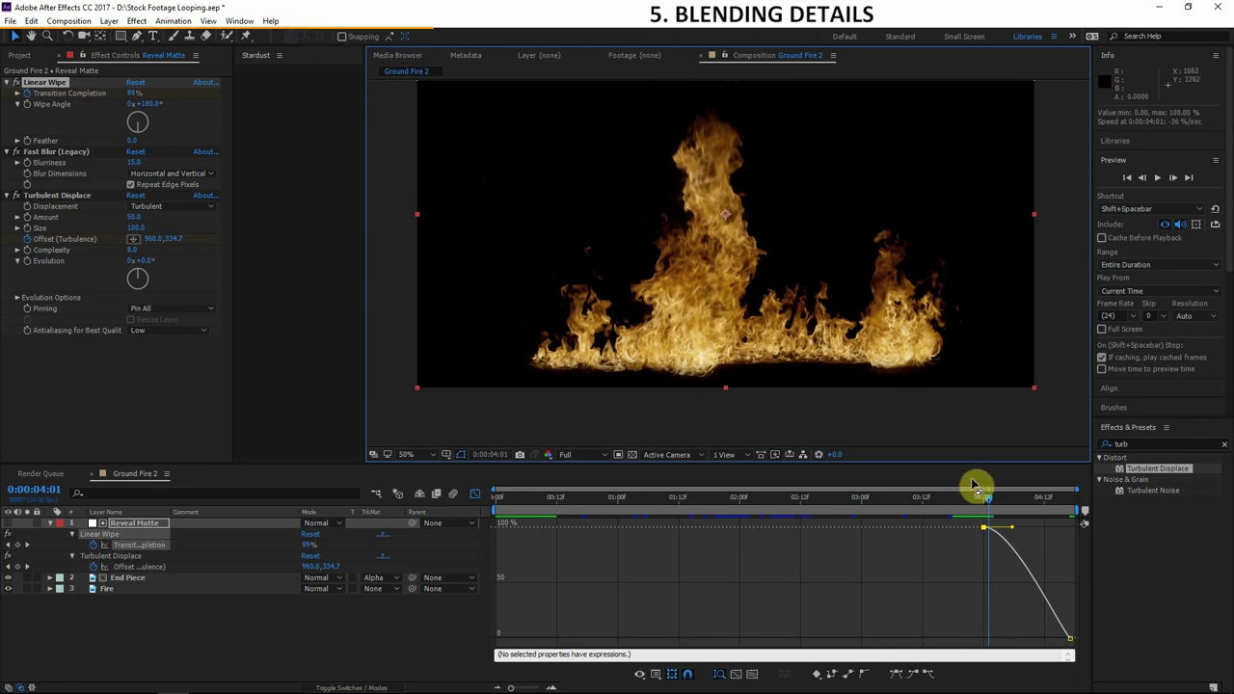
pyautogui.moveTo(980, 505); pyautogui.dragTo(999, 506)
pyautogui.click(983, 527)
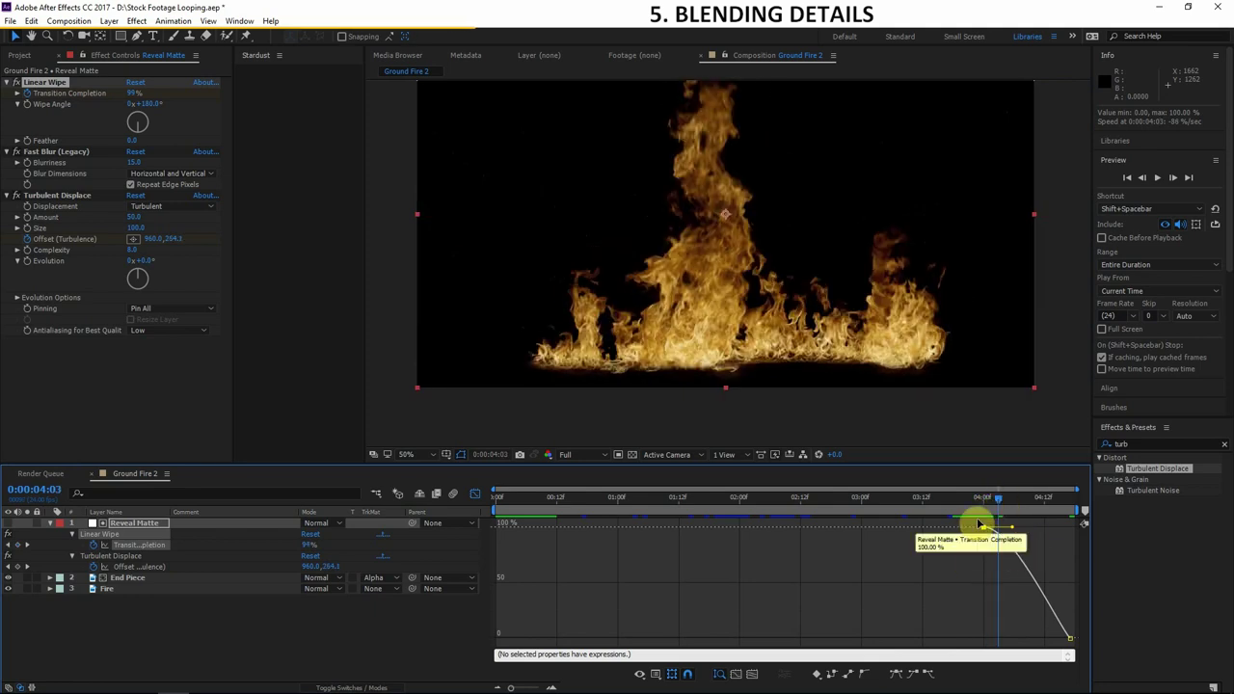
pyautogui.moveTo(777, 267); pyautogui.dragTo(779, 316)
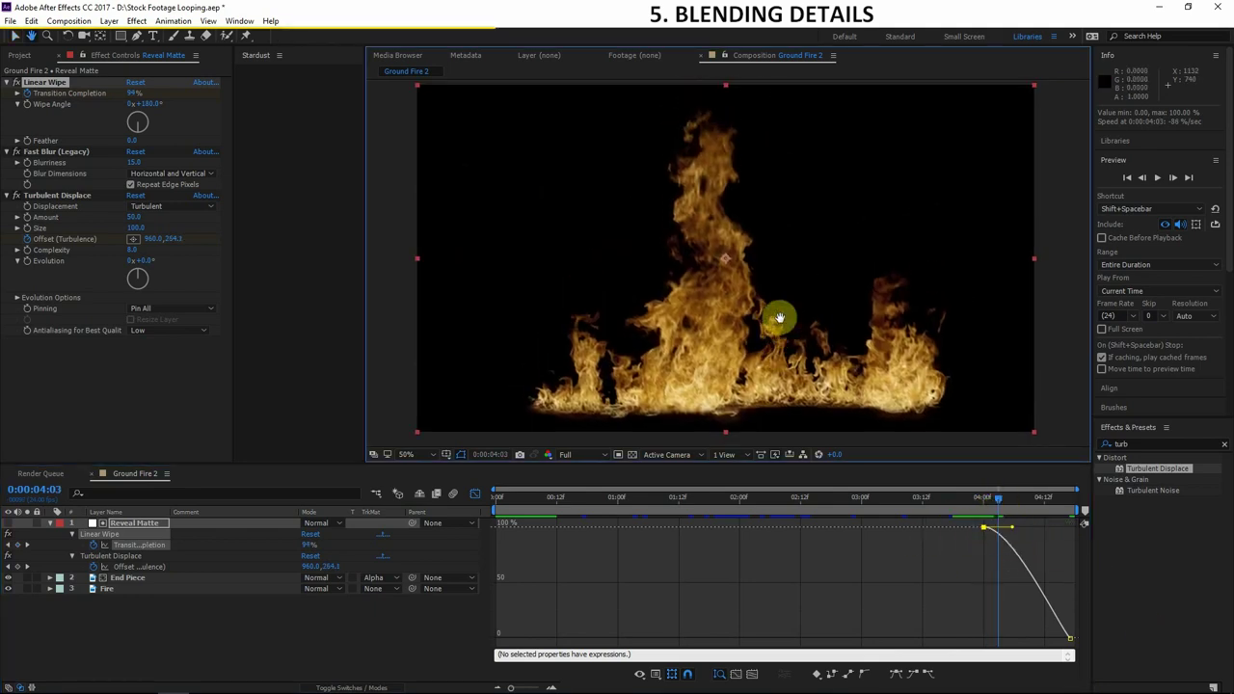
pyautogui.scroll(2, 747, 357)
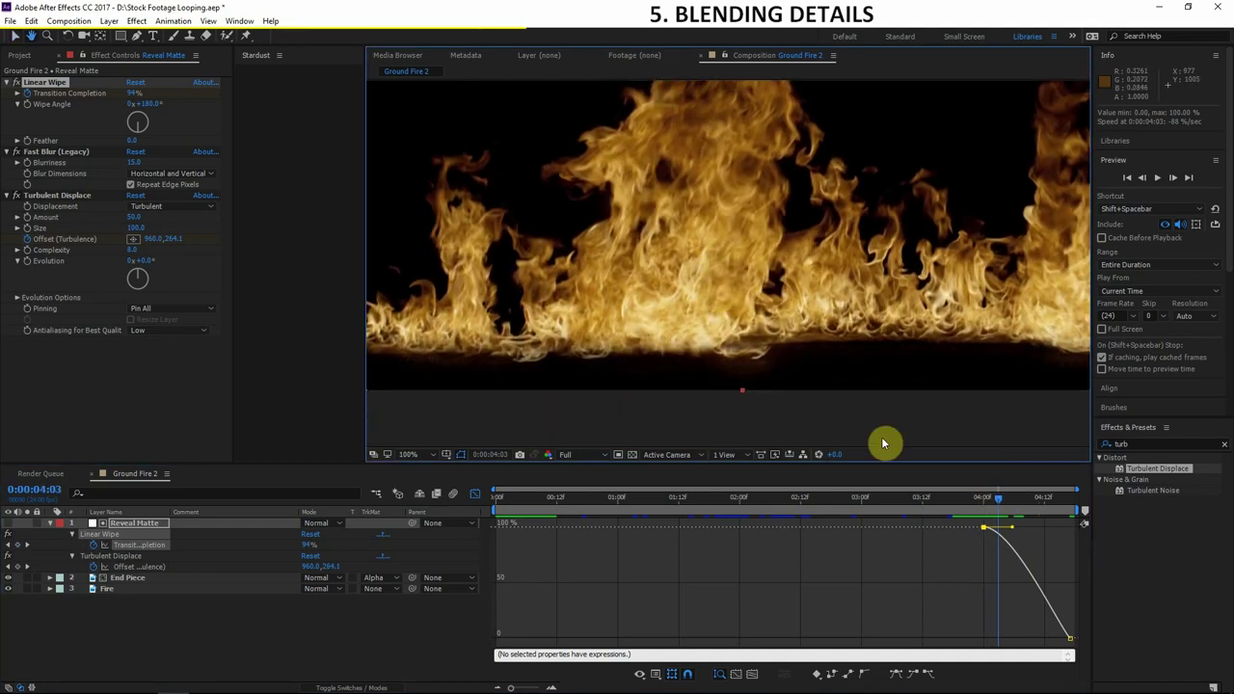
pyautogui.click(980, 505)
pyautogui.moveTo(980, 505); pyautogui.dragTo(998, 510)
pyautogui.scroll(2, 774, 293)
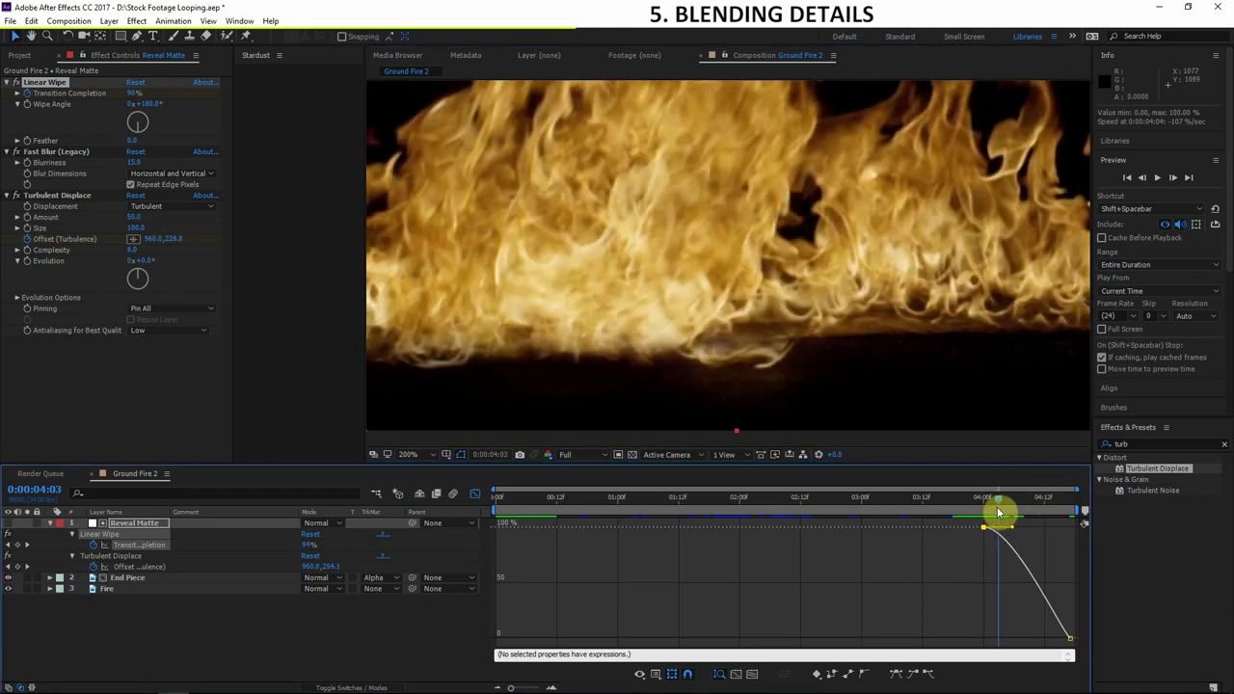
# Step: Add a second Fast Blur (Legacy) after Turbulent Displace on Reveal Matte and set its Blurriness to 87
pyautogui.click(1123, 444)
pyautogui.write('fast')
pyautogui.moveTo(1178, 578); pyautogui.dragTo(177, 347)
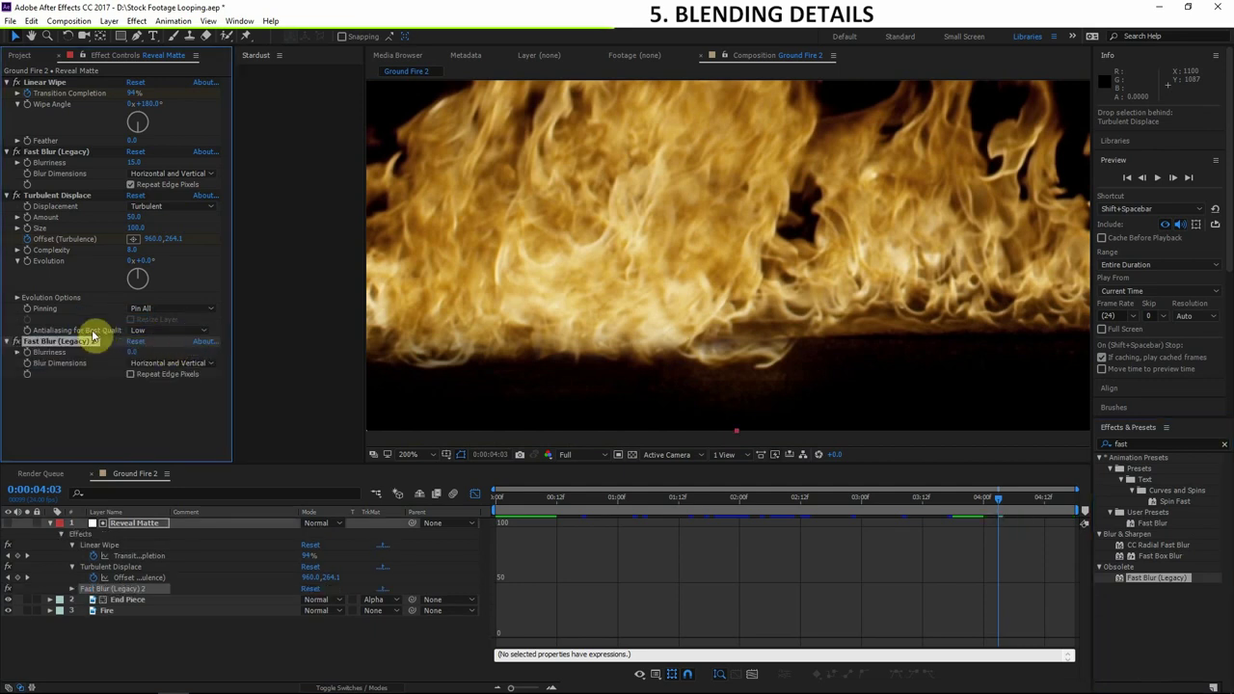
pyautogui.moveTo(653, 360); pyautogui.dragTo(827, 396)
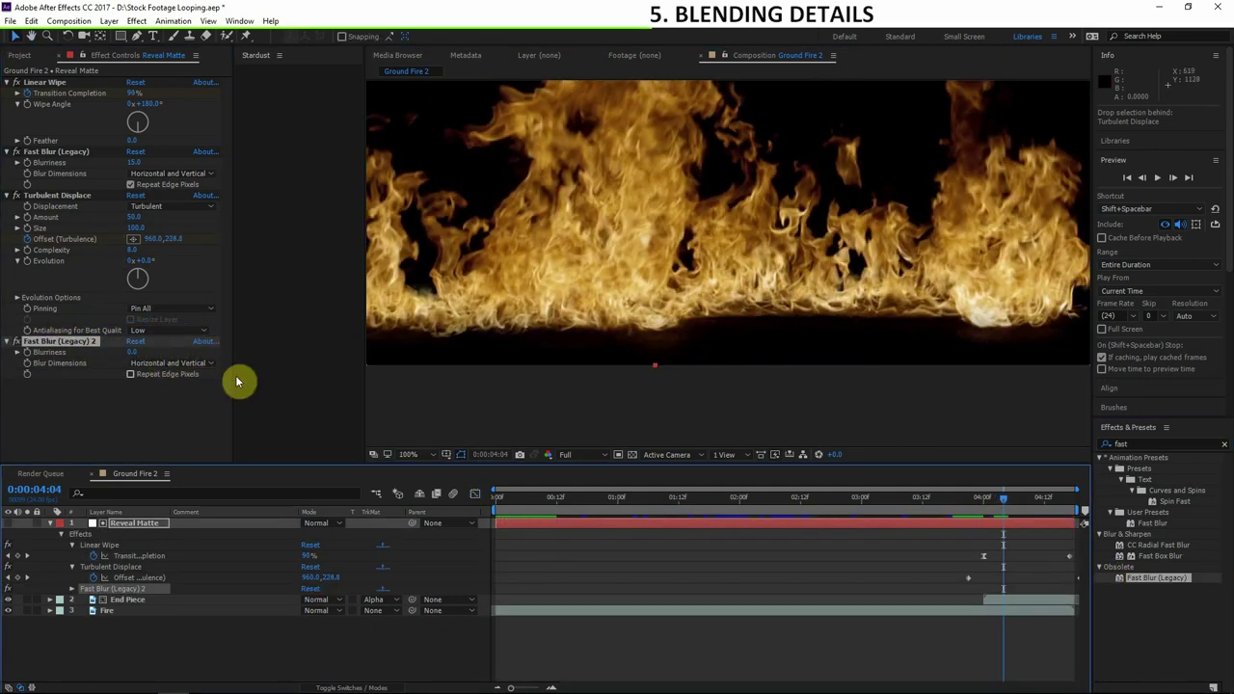
pyautogui.click(999, 498)
pyautogui.moveTo(135, 352); pyautogui.dragTo(193, 353)
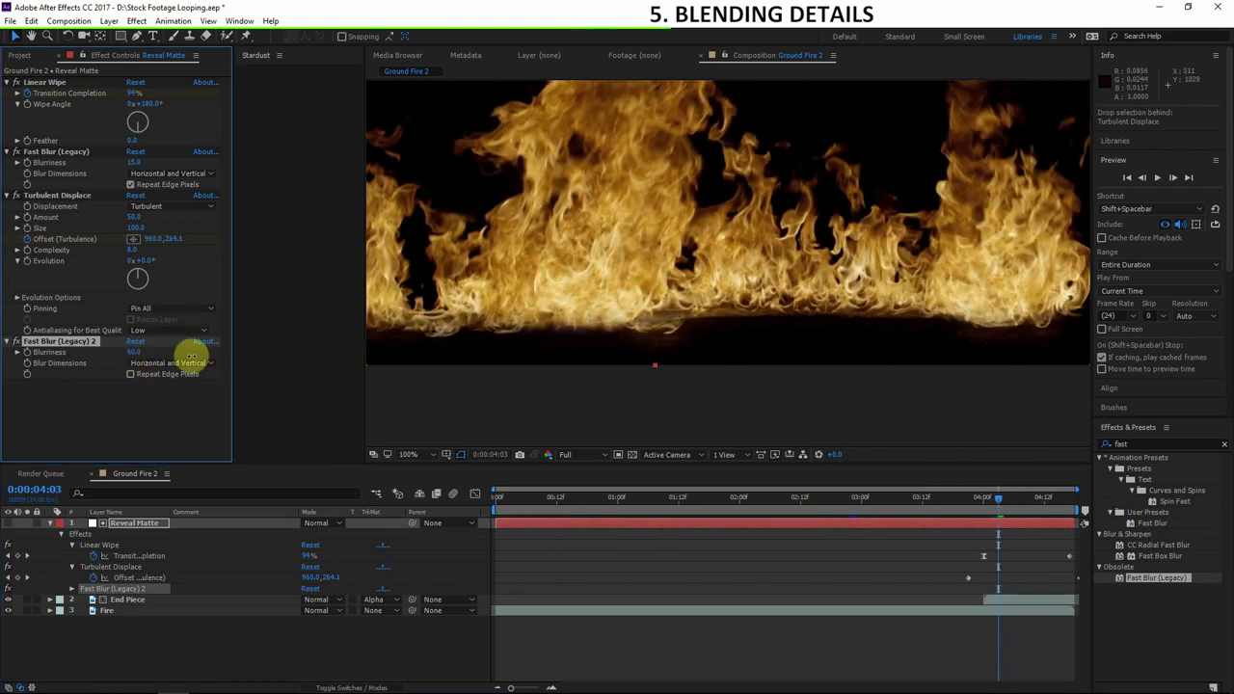
pyautogui.click(983, 498)
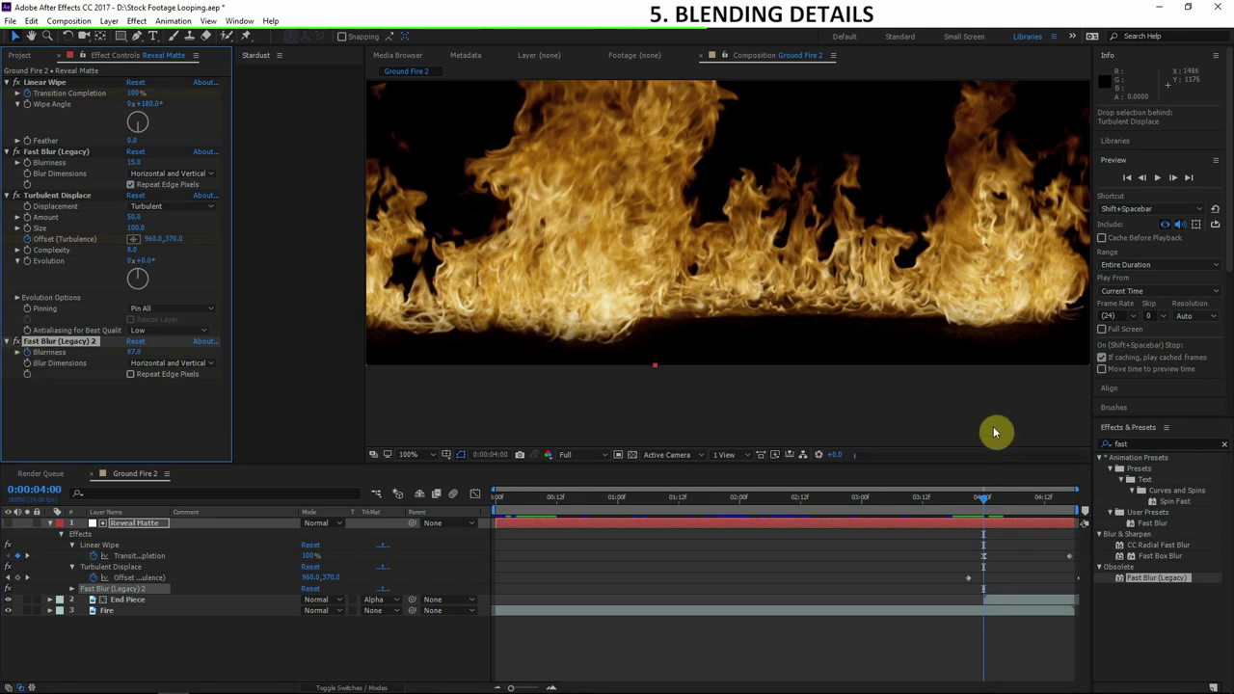
# Step: Keyframe the Blurriness of Fast Blur (Legacy) 2 on Reveal Matte at 0 at 0:00:04:07
pyautogui.click(1017, 498)
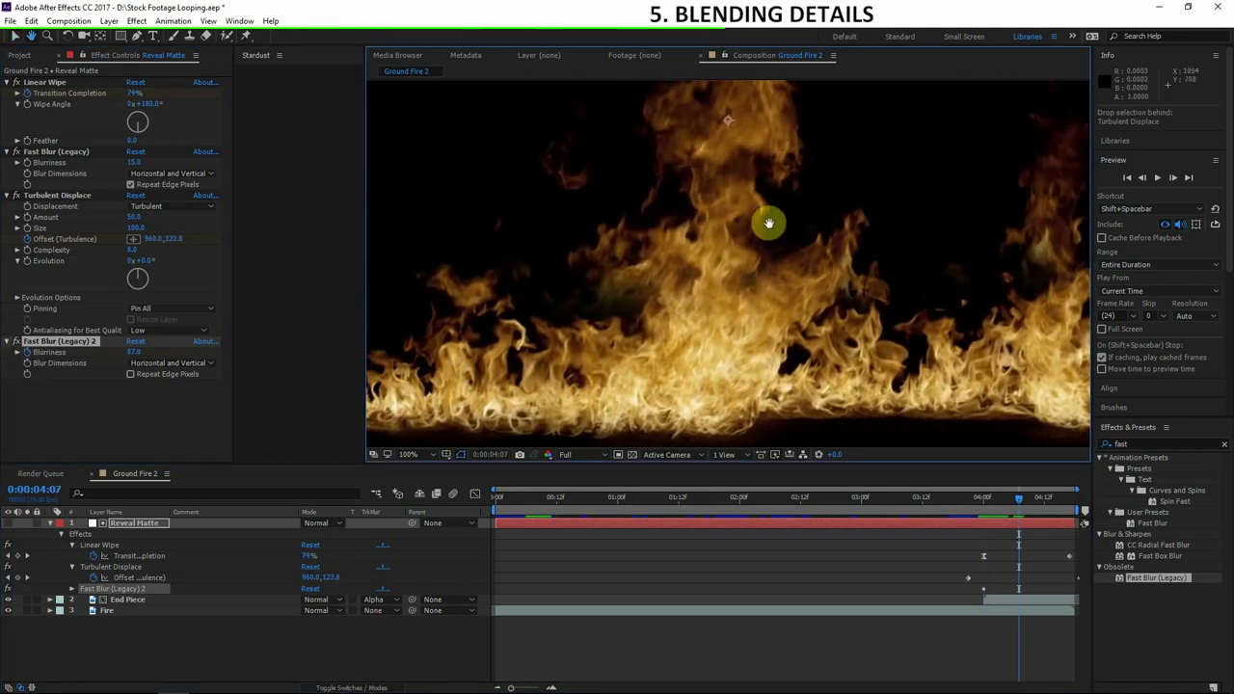
pyautogui.click(133, 354)
pyautogui.click(138, 386)
pyautogui.click(129, 526)
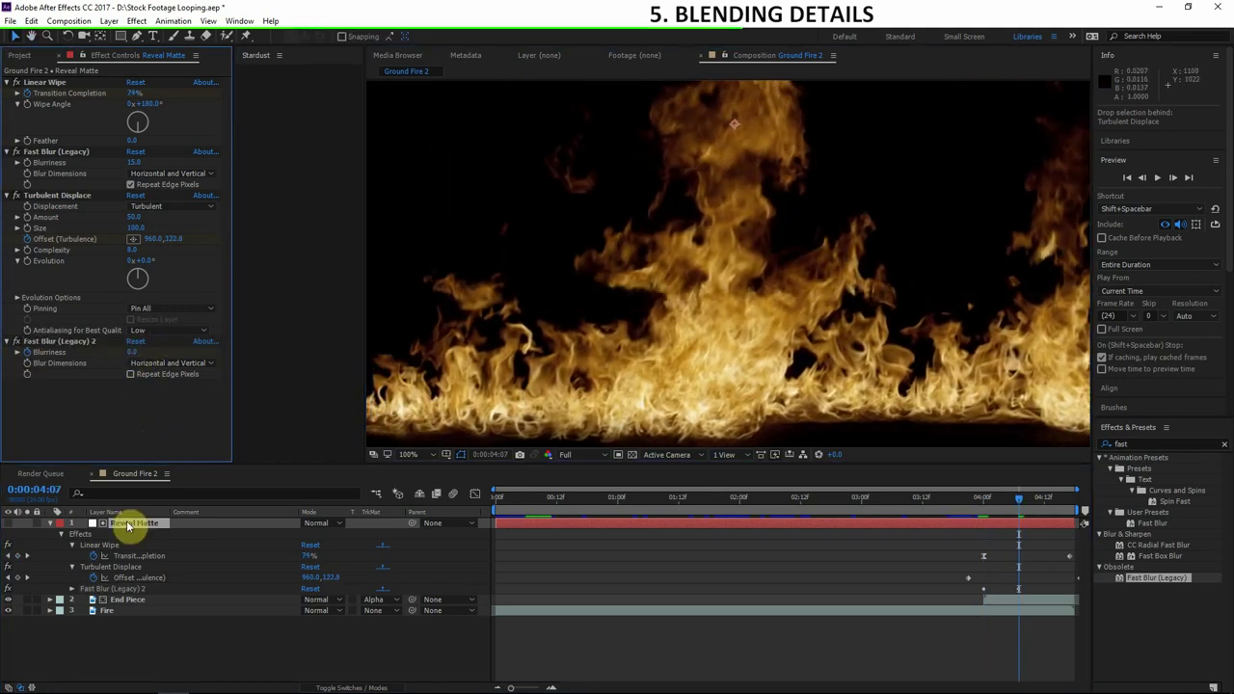
# Step: Reveal Reveal Matte's keyframes and apply Easy Ease to both Blurriness keyframes of Fast Blur (Legacy) 2
pyautogui.press('u')
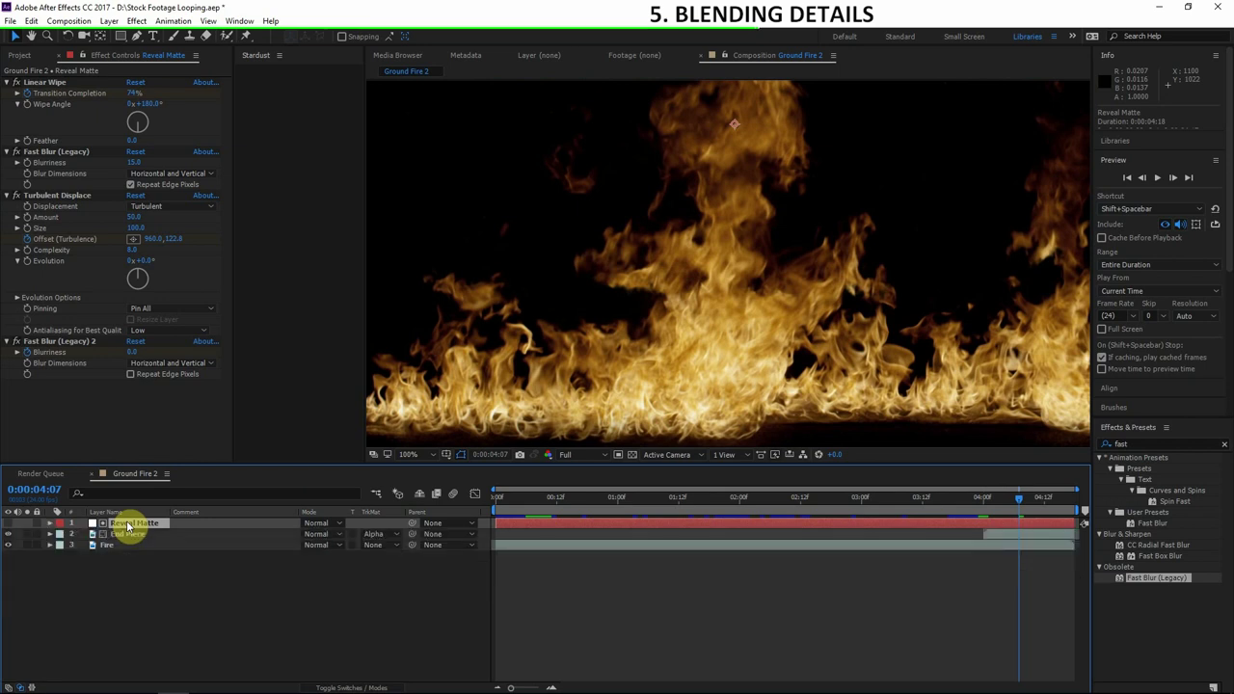
pyautogui.press('u')
pyautogui.moveTo(1020, 590); pyautogui.dragTo(979, 596)
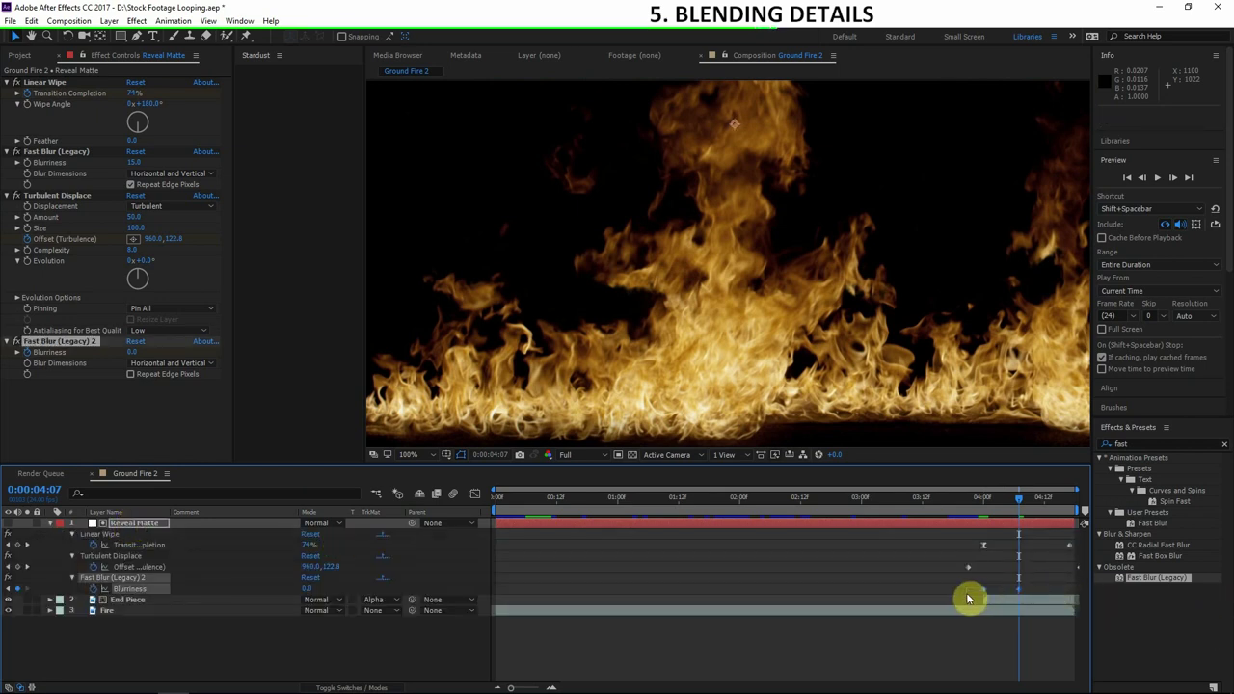
pyautogui.click(1028, 667)
# Step: Scrub the transition between 0:00:03:22 and 0:00:04:11 and examine the matte edge in the flames up close at 0:00:04:09
pyautogui.moveTo(1024, 497); pyautogui.dragTo(974, 498)
pyautogui.scroll(-2, 870, 264)
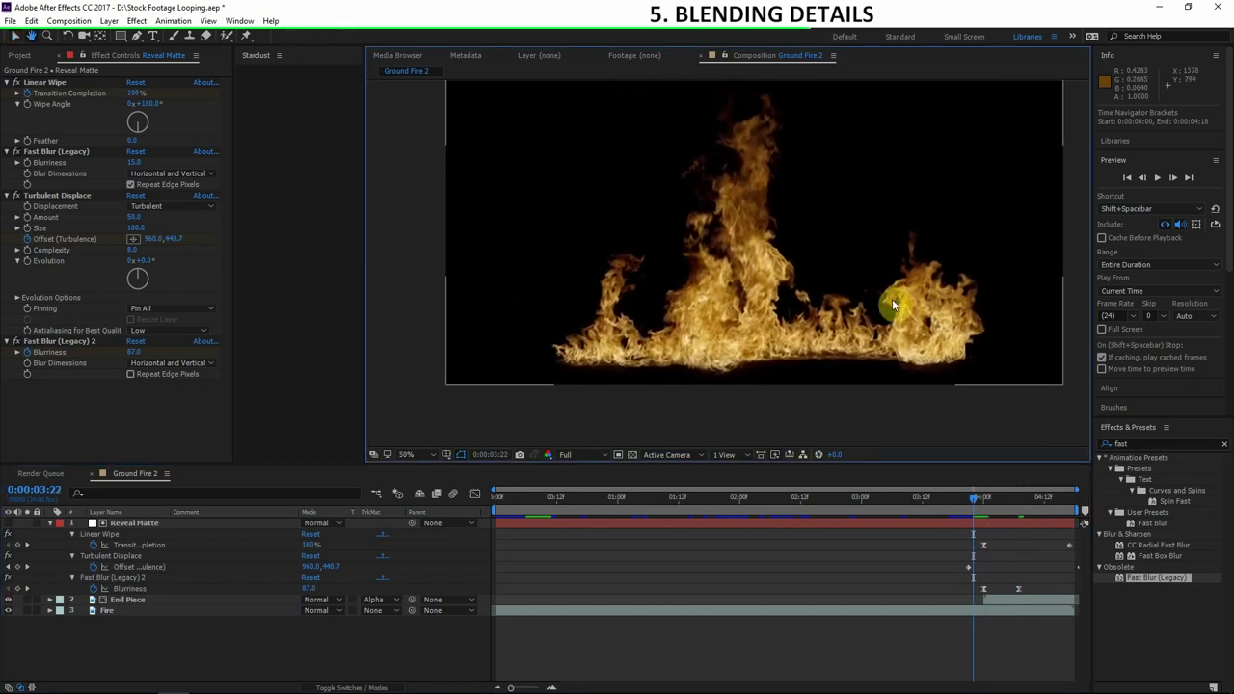
pyautogui.moveTo(950, 511); pyautogui.dragTo(1035, 515)
pyautogui.moveTo(653, 242); pyautogui.dragTo(661, 248)
pyautogui.moveTo(1042, 508)
pyautogui.mouseDown()
pyautogui.moveTo(1019, 508)
pyautogui.moveTo(1042, 504)
pyautogui.mouseUp()
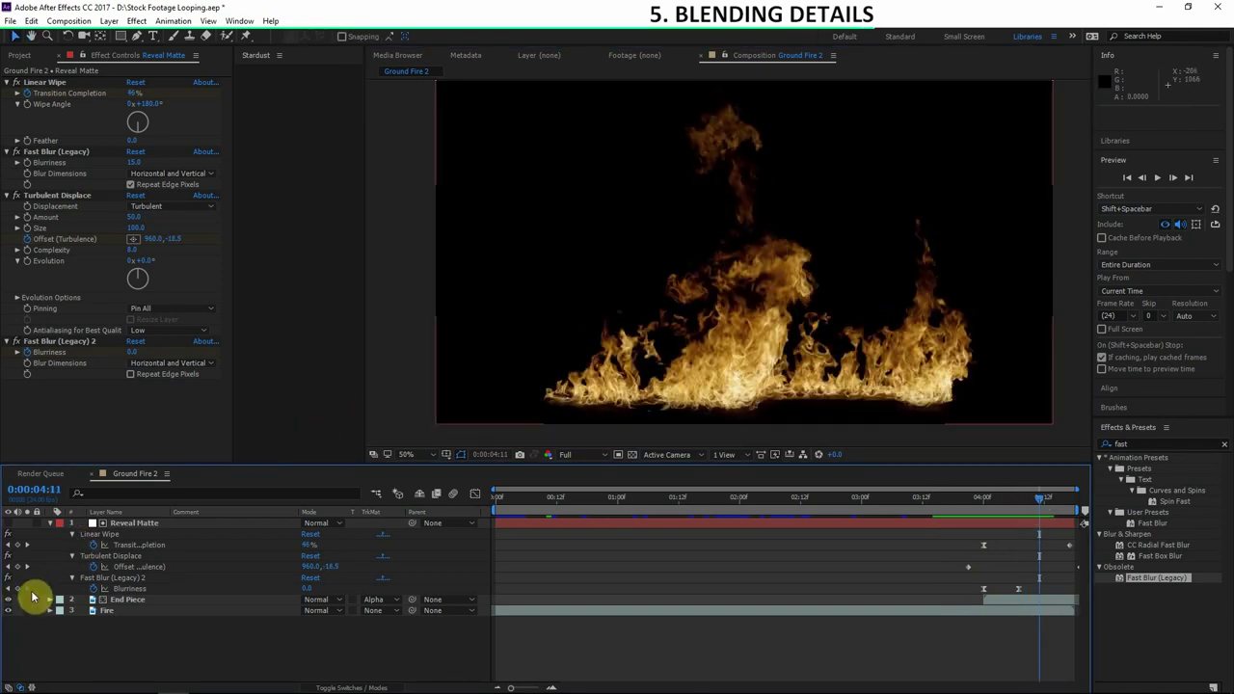
pyautogui.moveTo(1039, 511); pyautogui.dragTo(1027, 511)
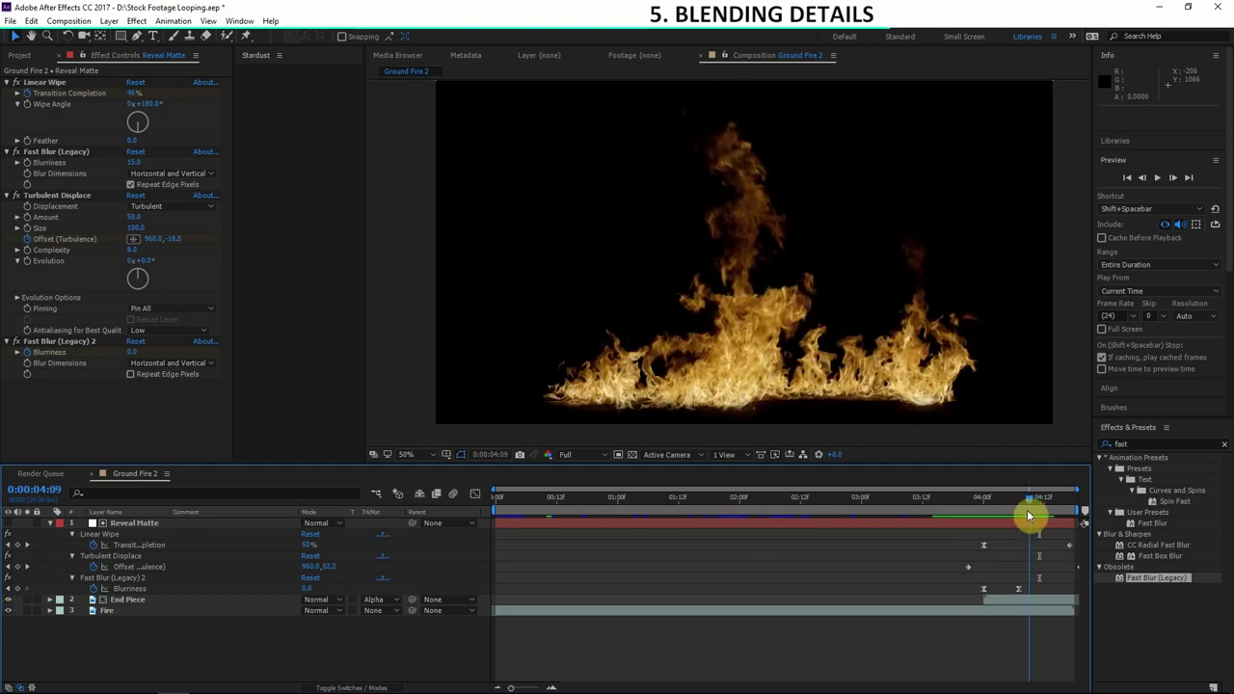
pyautogui.scroll(2, 799, 330)
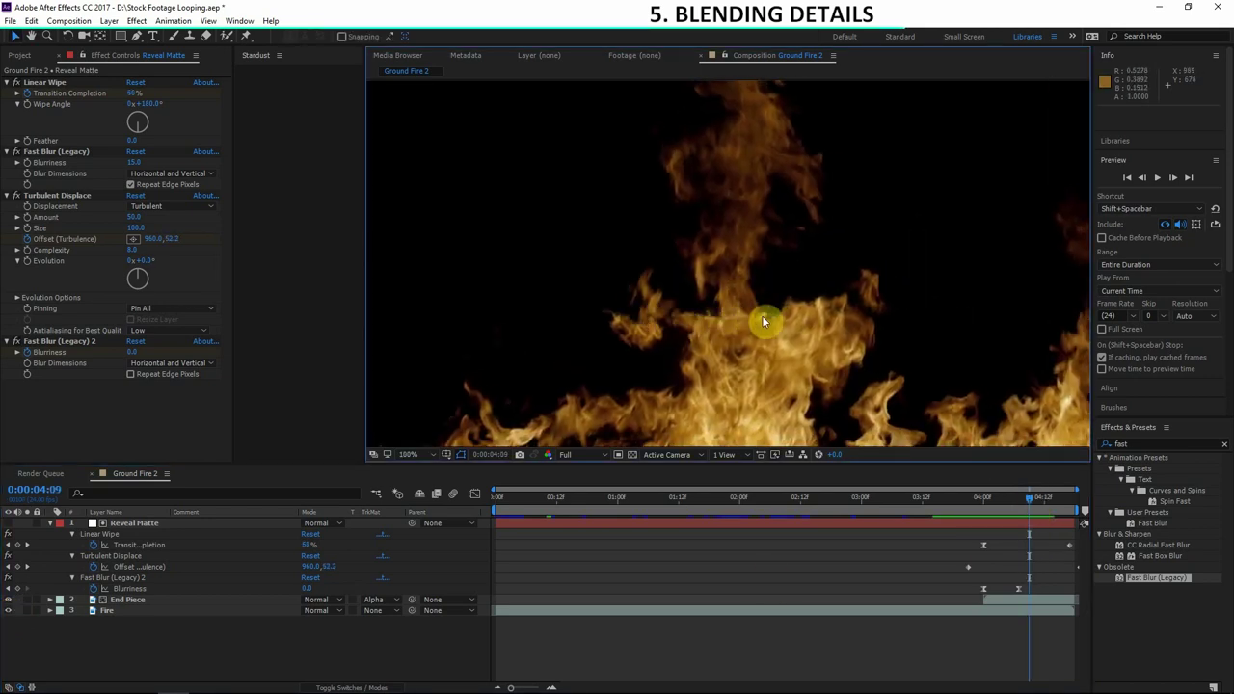
pyautogui.scroll(1, 817, 312)
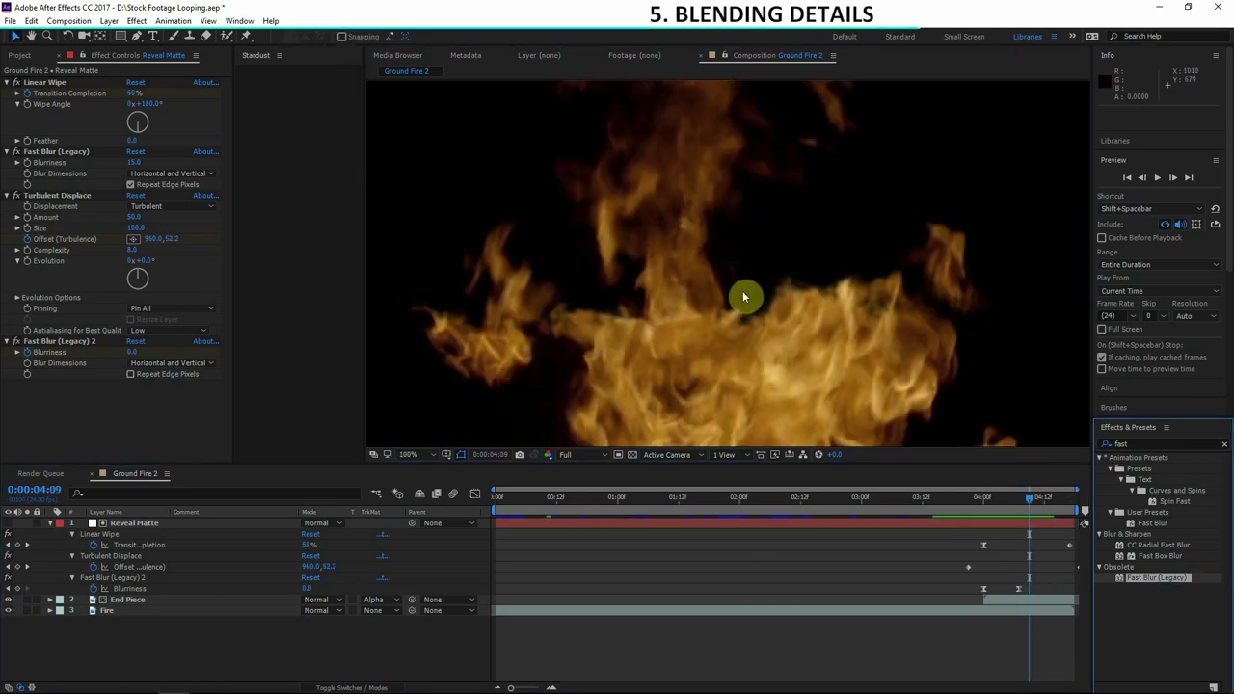
pyautogui.scroll(-1, 743, 293)
pyautogui.moveTo(733, 325)
pyautogui.mouseDown()
pyautogui.moveTo(746, 345)
pyautogui.moveTo(738, 272)
pyautogui.moveTo(722, 306)
pyautogui.mouseUp()
# Step: Add a third Fast Blur (Legacy) at the end of Reveal Matte's effects, with Vertical blur dimensions and Blurriness 40
pyautogui.moveTo(1215, 581); pyautogui.dragTo(1108, 580)
pyautogui.moveTo(234, 386); pyautogui.dragTo(121, 386)
pyautogui.click(172, 406)
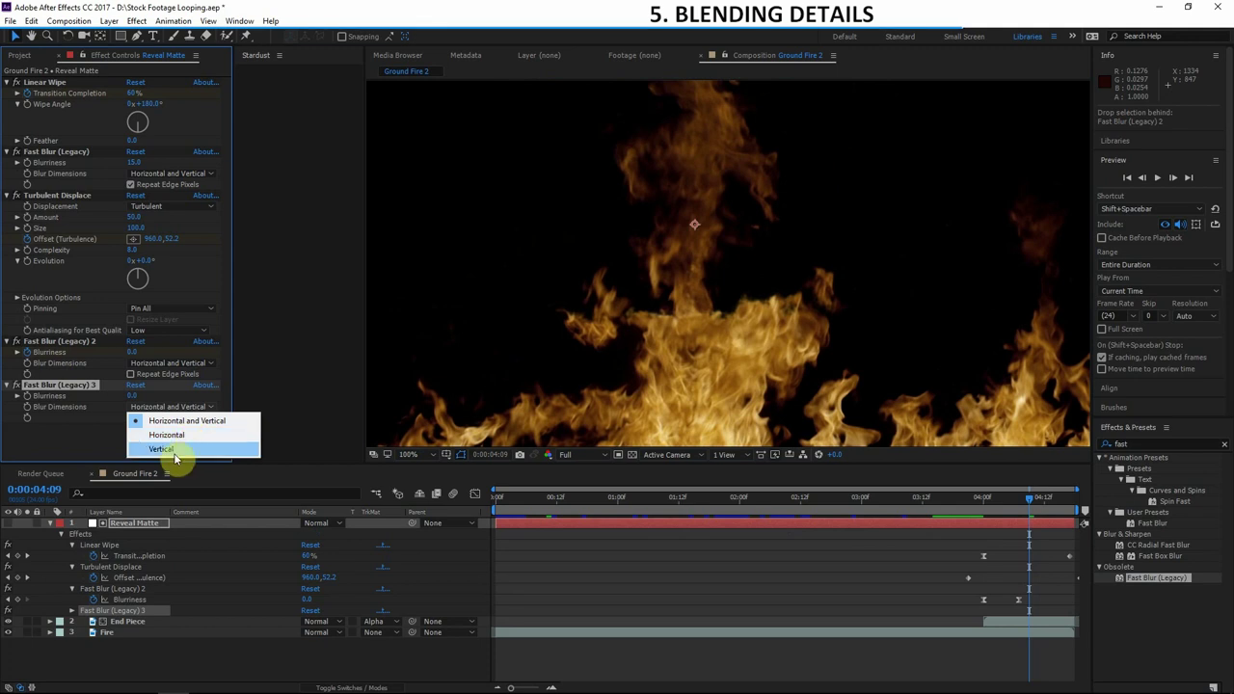
pyautogui.click(166, 450)
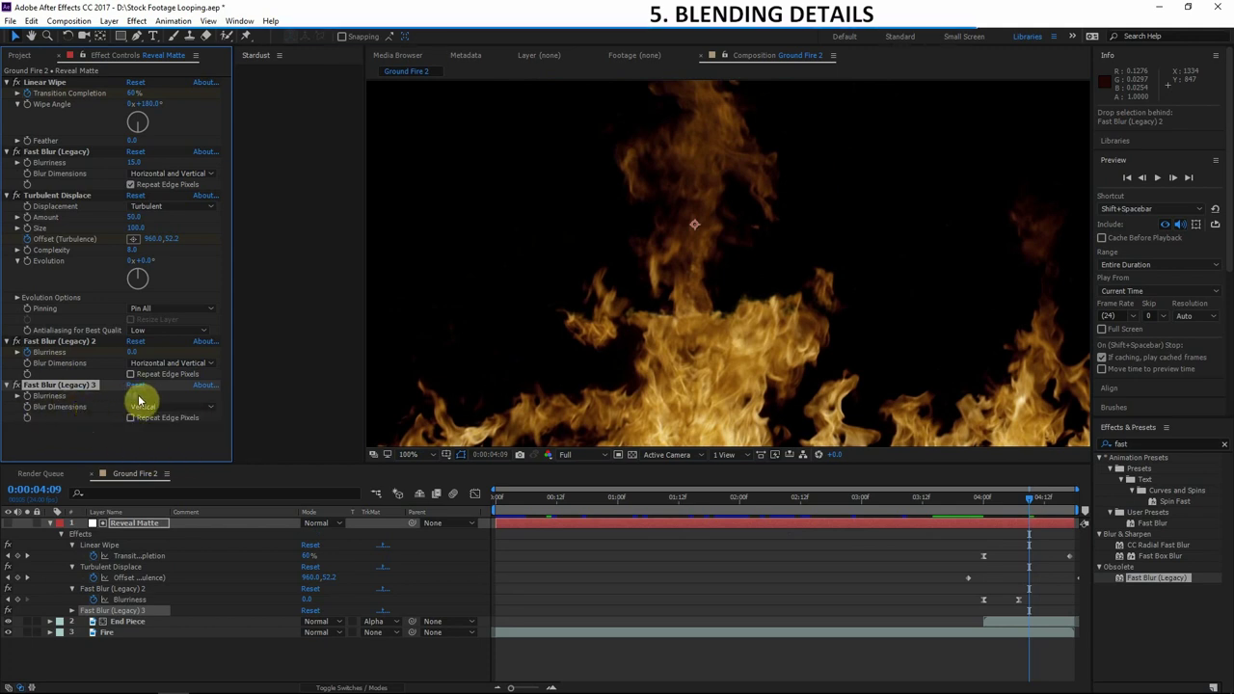
pyautogui.moveTo(150, 397); pyautogui.dragTo(178, 399)
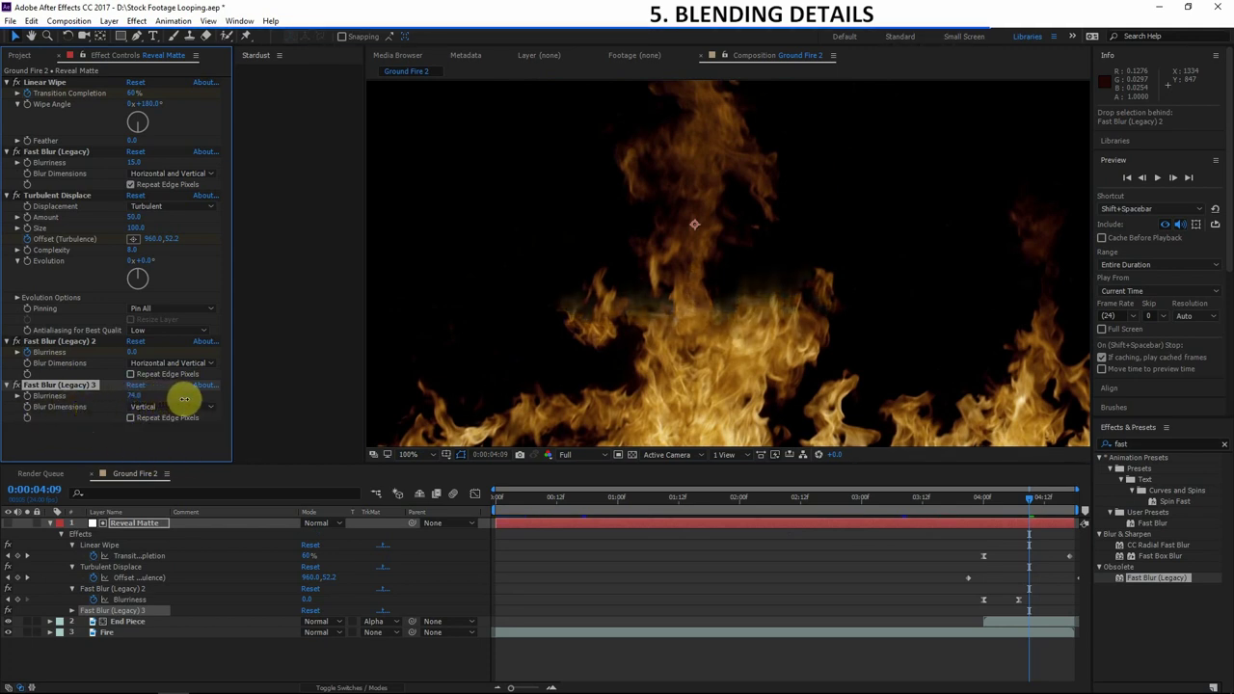
pyautogui.scroll(-3, 702, 338)
pyautogui.scroll(3, 702, 338)
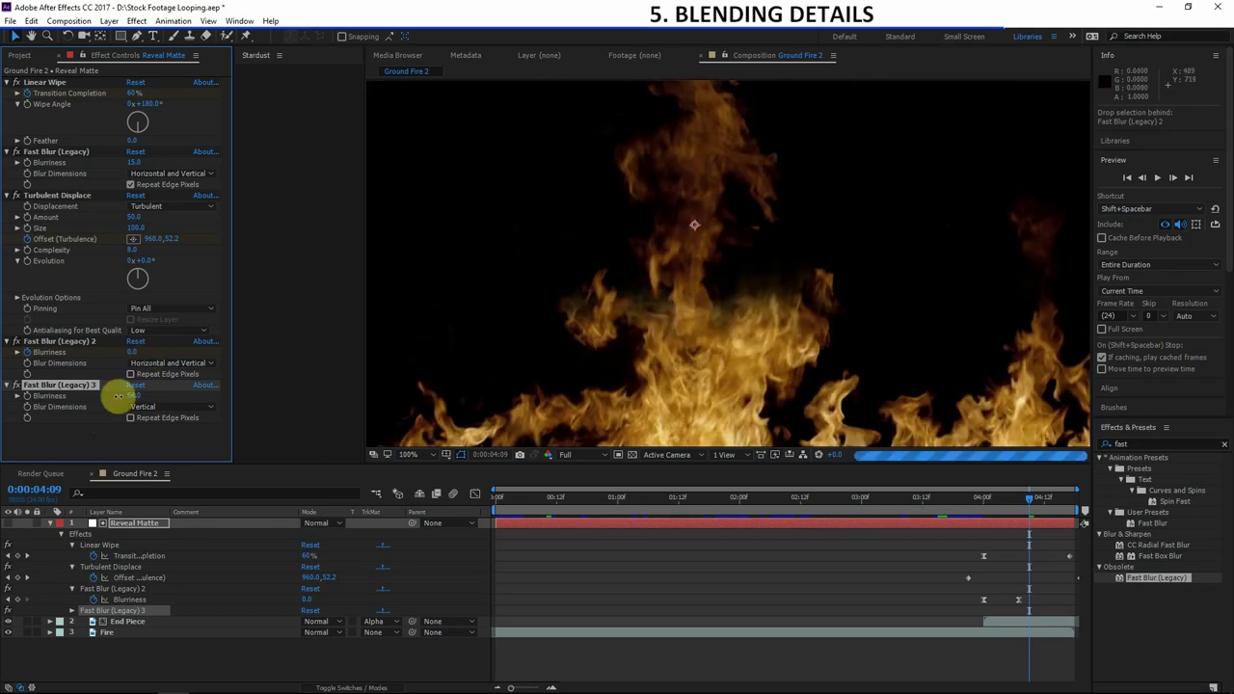
# Step: Set the Effect Opacity in the Compositing Options of Fast Blur (Legacy) 3 to 50%
pyautogui.click(61, 385)
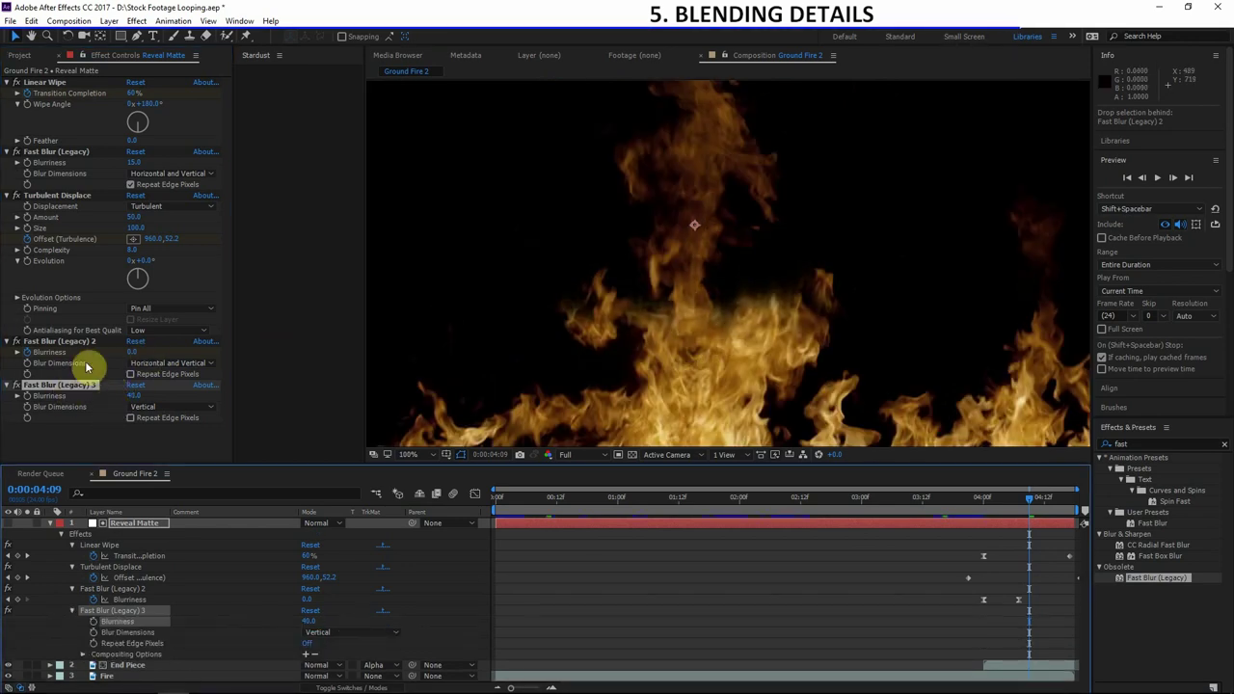
pyautogui.click(83, 656)
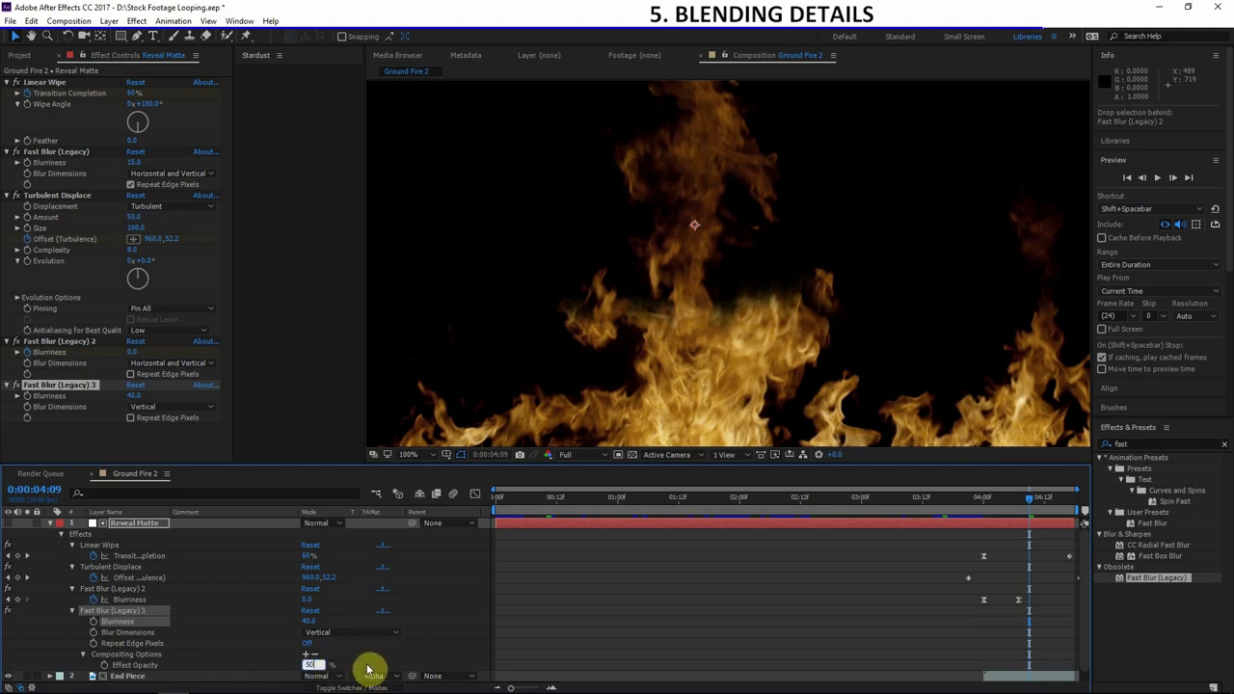
pyautogui.click(367, 668)
# Step: Set the Blurriness of Fast Blur (Legacy) 3 to 26 and compare the flame edge with the effect off and on
pyautogui.click(18, 389)
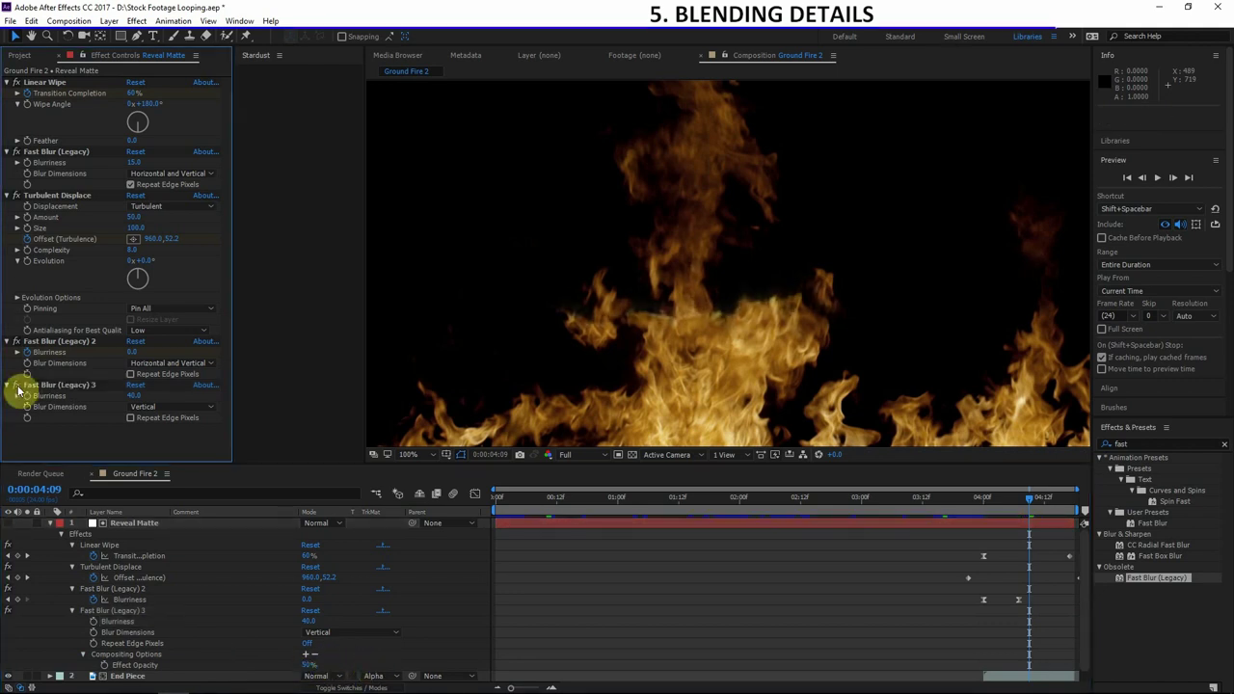
pyautogui.click(24, 387)
pyautogui.press(',')
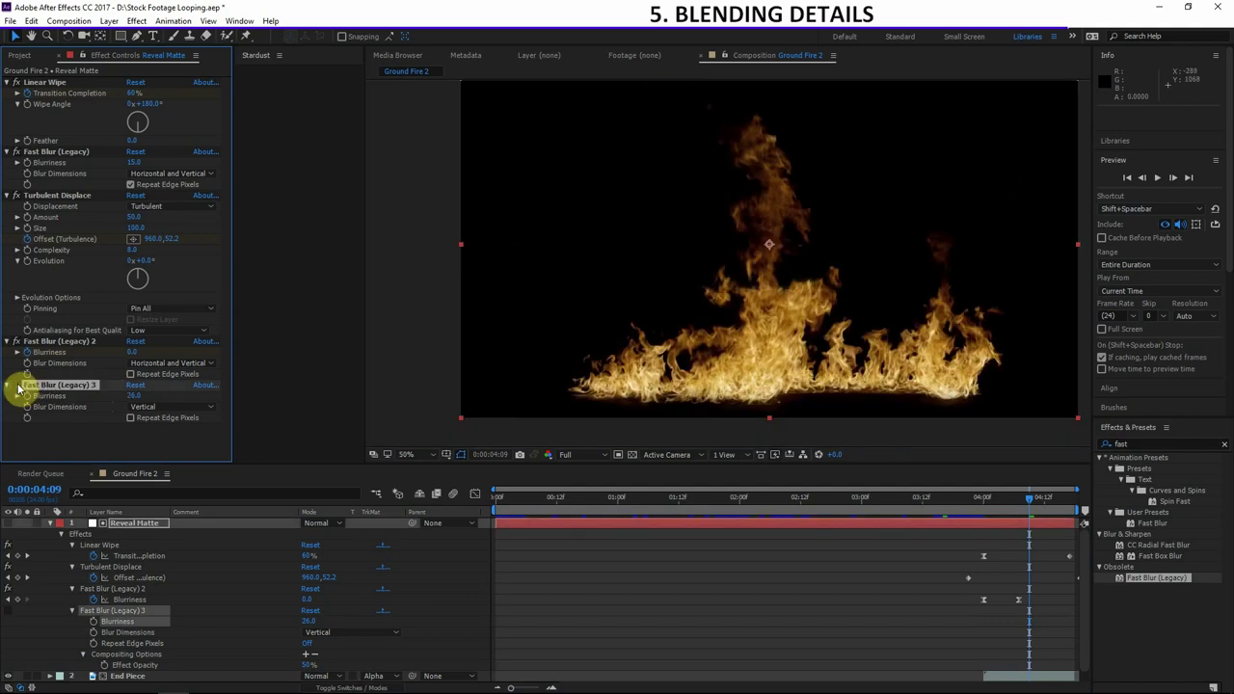
pyautogui.scroll(3, 732, 322)
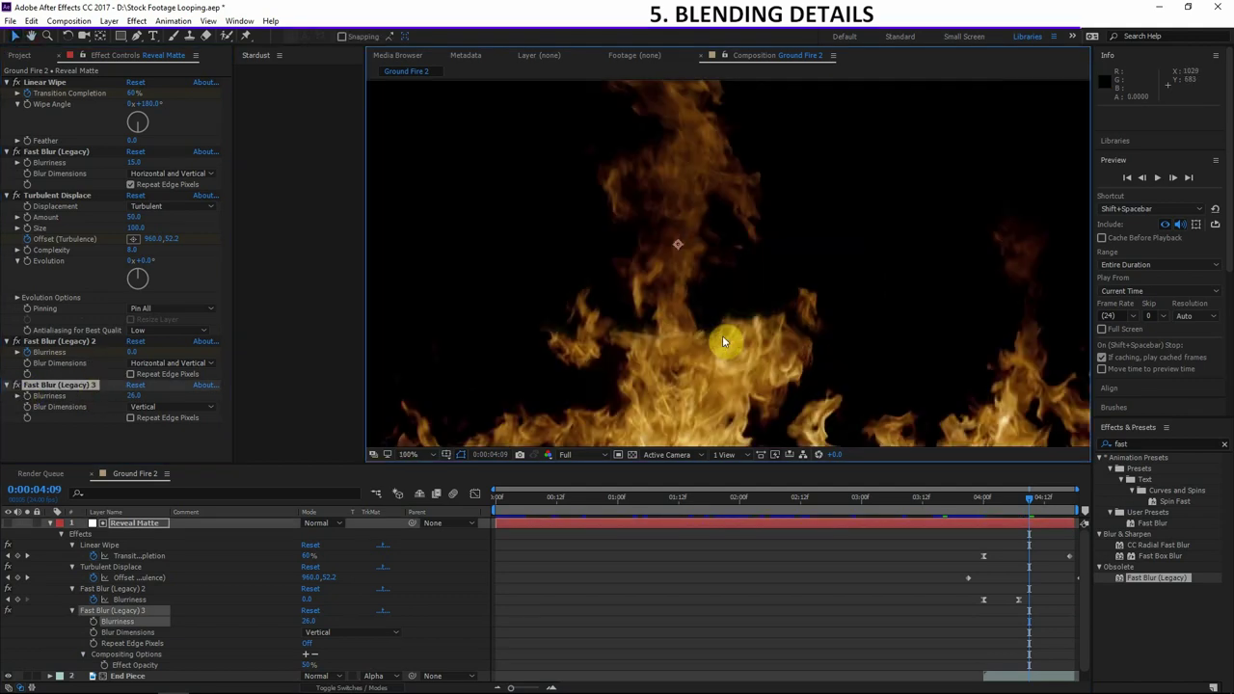
pyautogui.moveTo(690, 322); pyautogui.dragTo(666, 298)
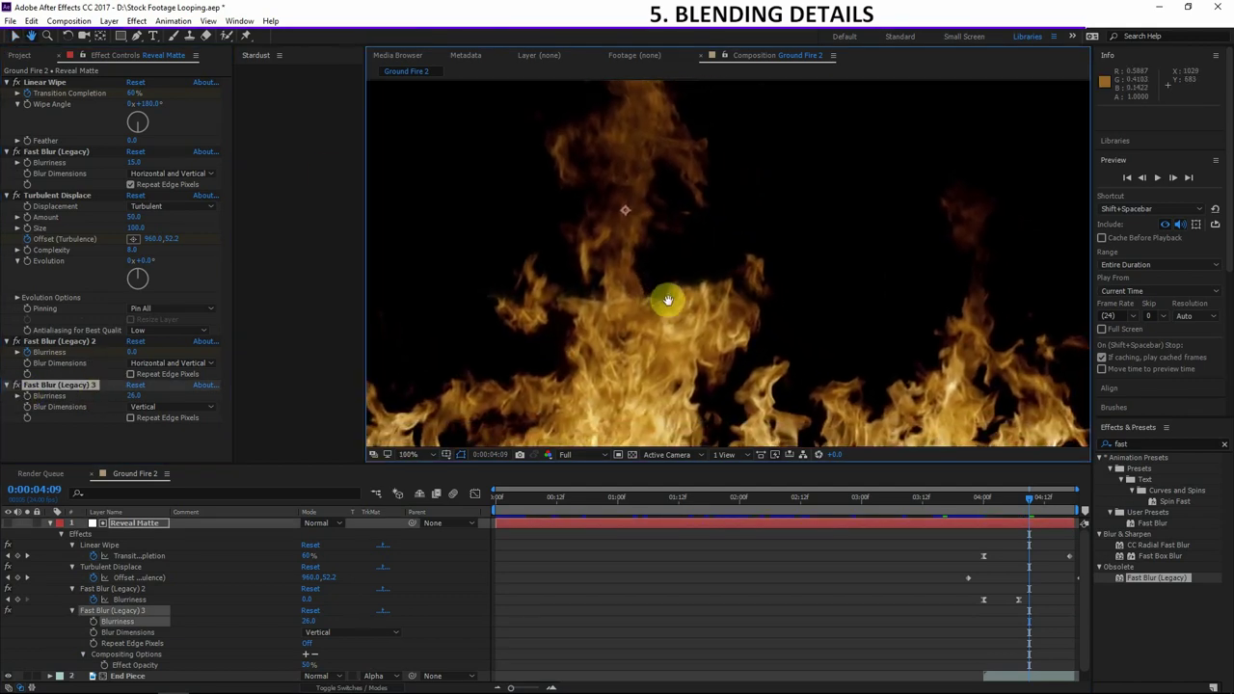
# Step: Set Reveal Matte's Turbulent Displace Amount to 58 and the first Fast Blur (Legacy) Blurriness to 31
pyautogui.click(135, 161)
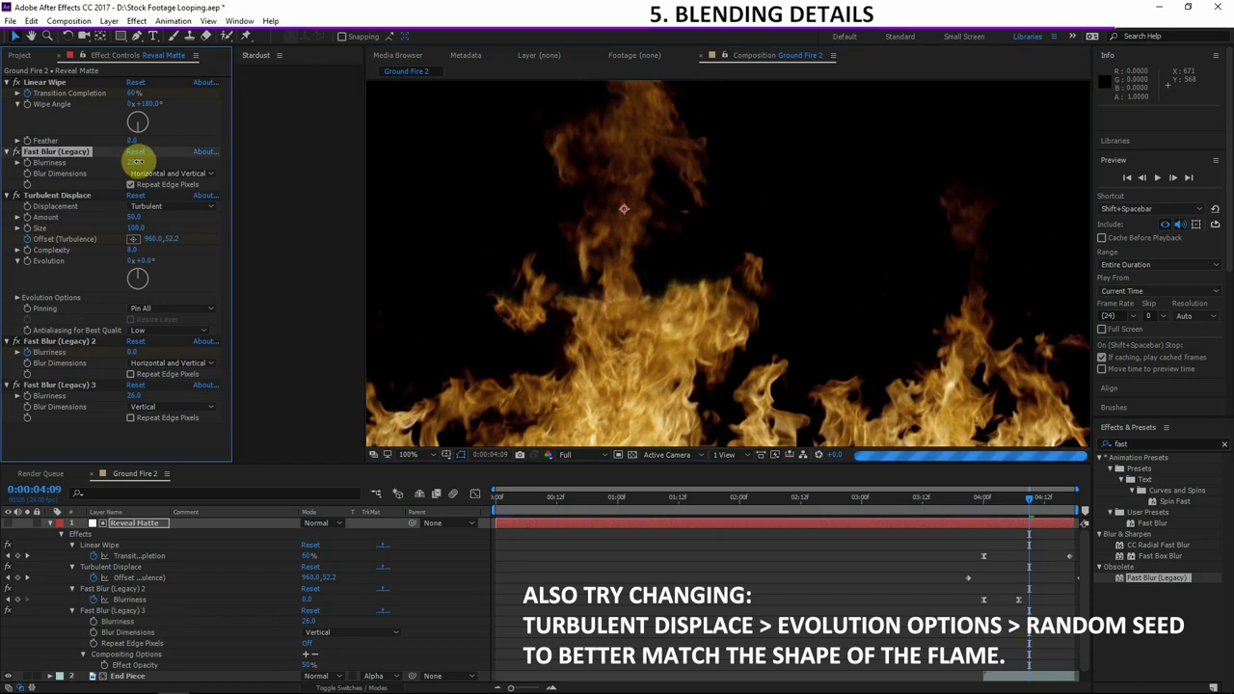
pyautogui.click(133, 199)
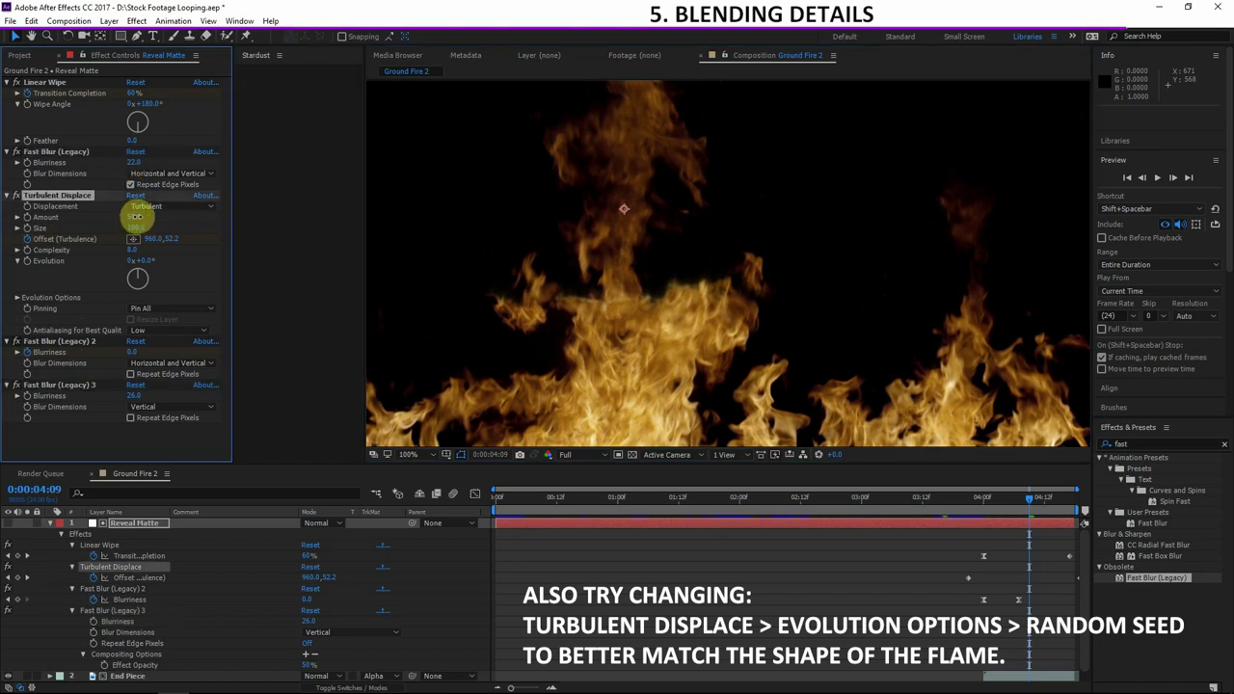
pyautogui.scroll(-2, 787, 385)
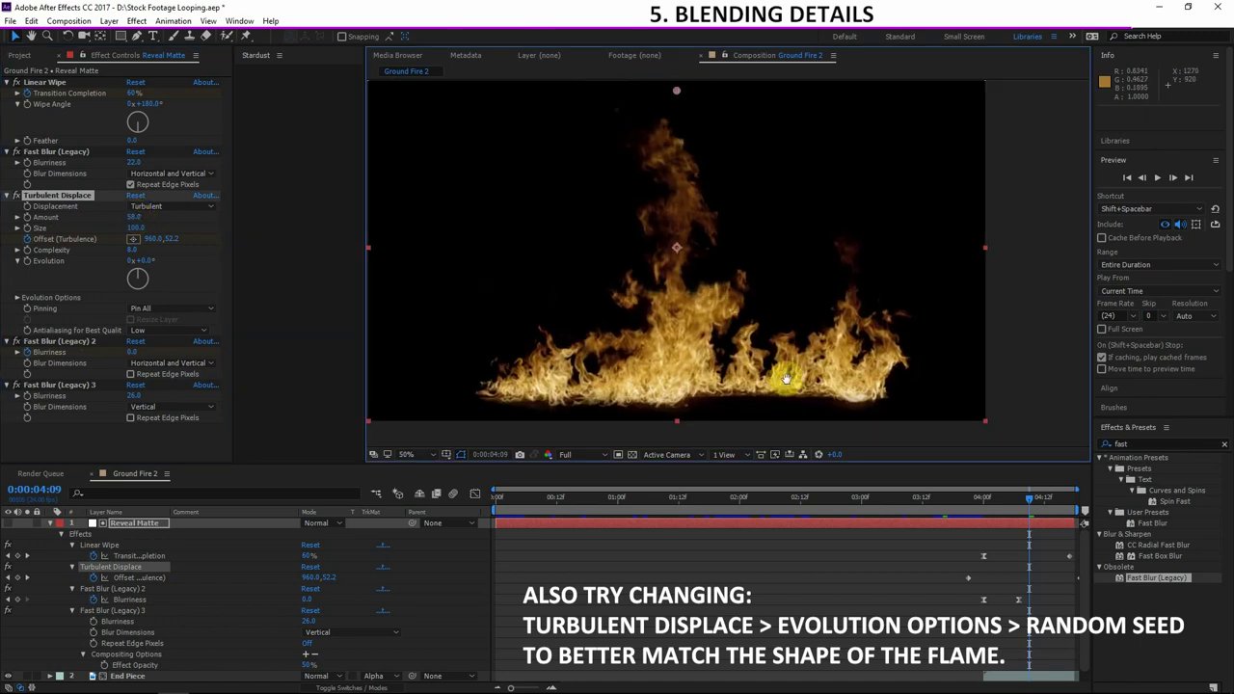
pyautogui.click(140, 158)
# Step: Play the loop from the start, scrub through it to 0:00:03:10 to check the blend, and collapse Reveal Matte's properties
pyautogui.moveTo(920, 501); pyautogui.dragTo(837, 502)
pyautogui.click(606, 344)
pyautogui.click(1161, 180)
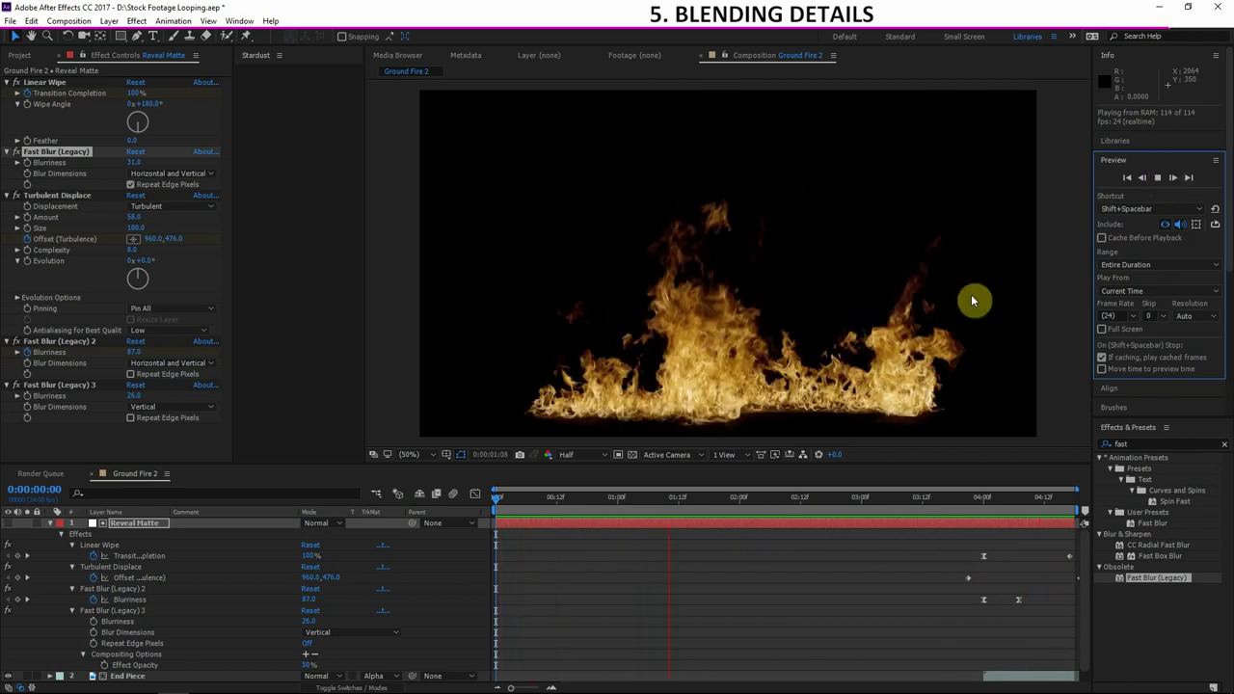
pyautogui.click(740, 509)
pyautogui.moveTo(751, 509); pyautogui.dragTo(815, 499)
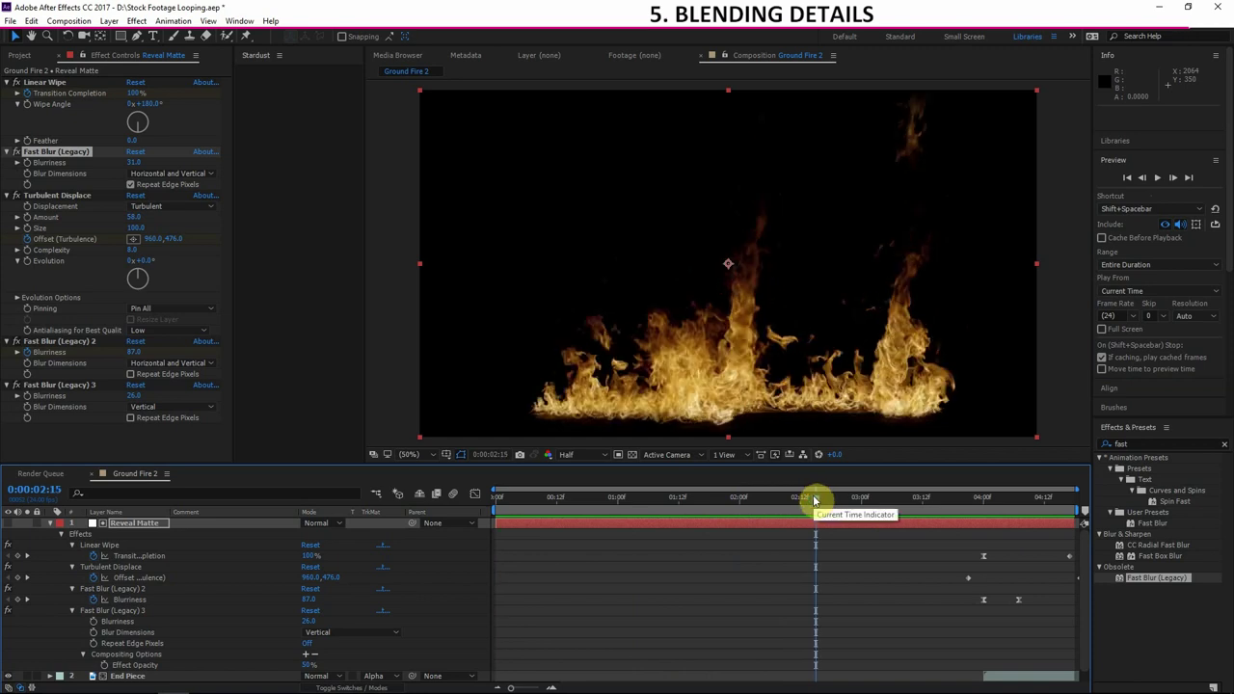
pyautogui.click(50, 522)
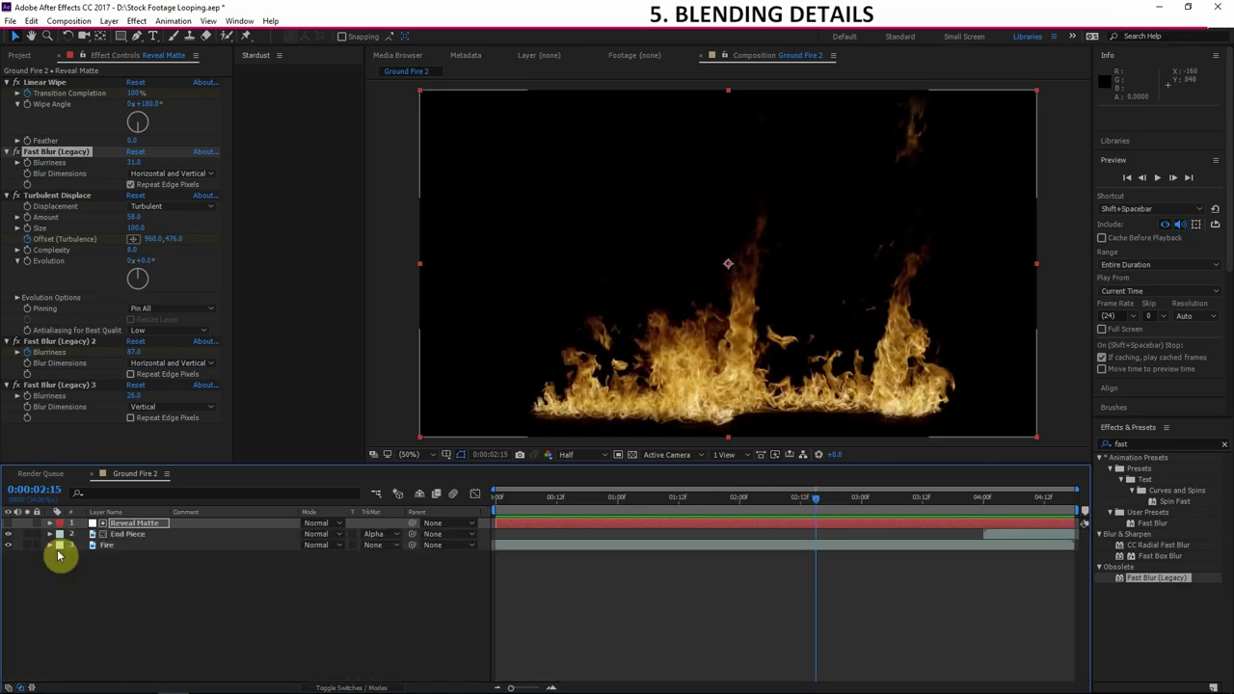
pyautogui.moveTo(901, 500); pyautogui.dragTo(912, 501)
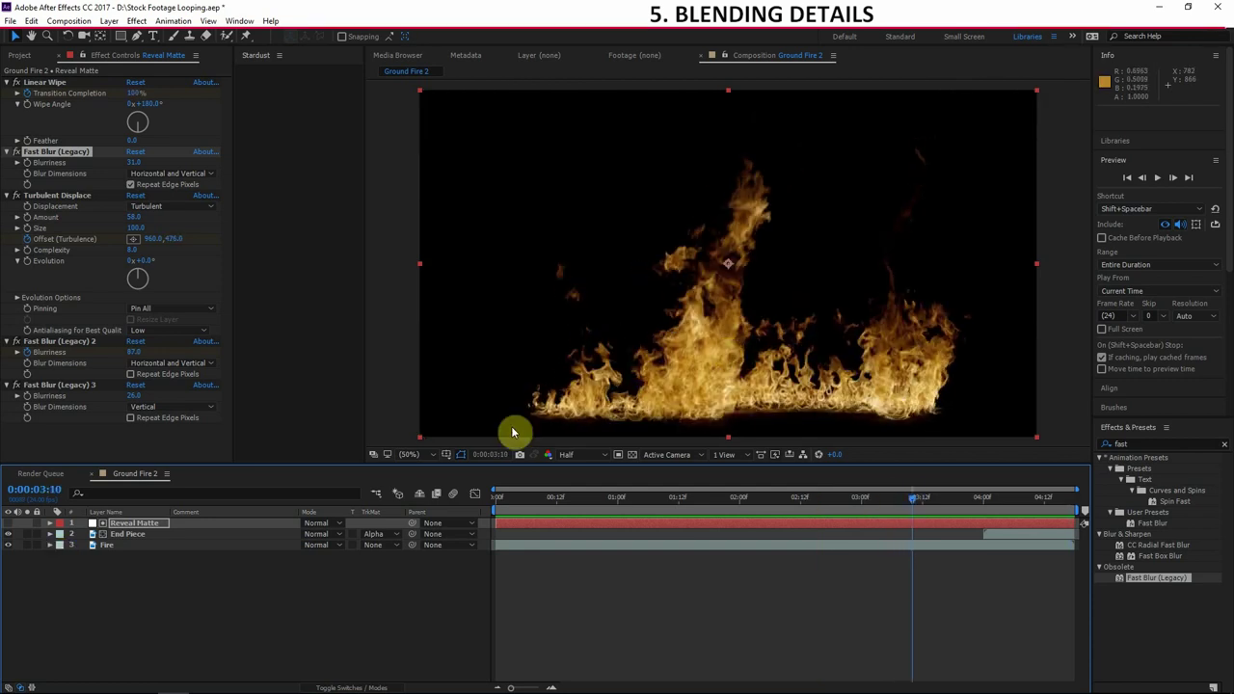
pyautogui.click(83, 620)
# Step: Rename the Ground Fire 2 composition as Fire in the project
pyautogui.click(22, 56)
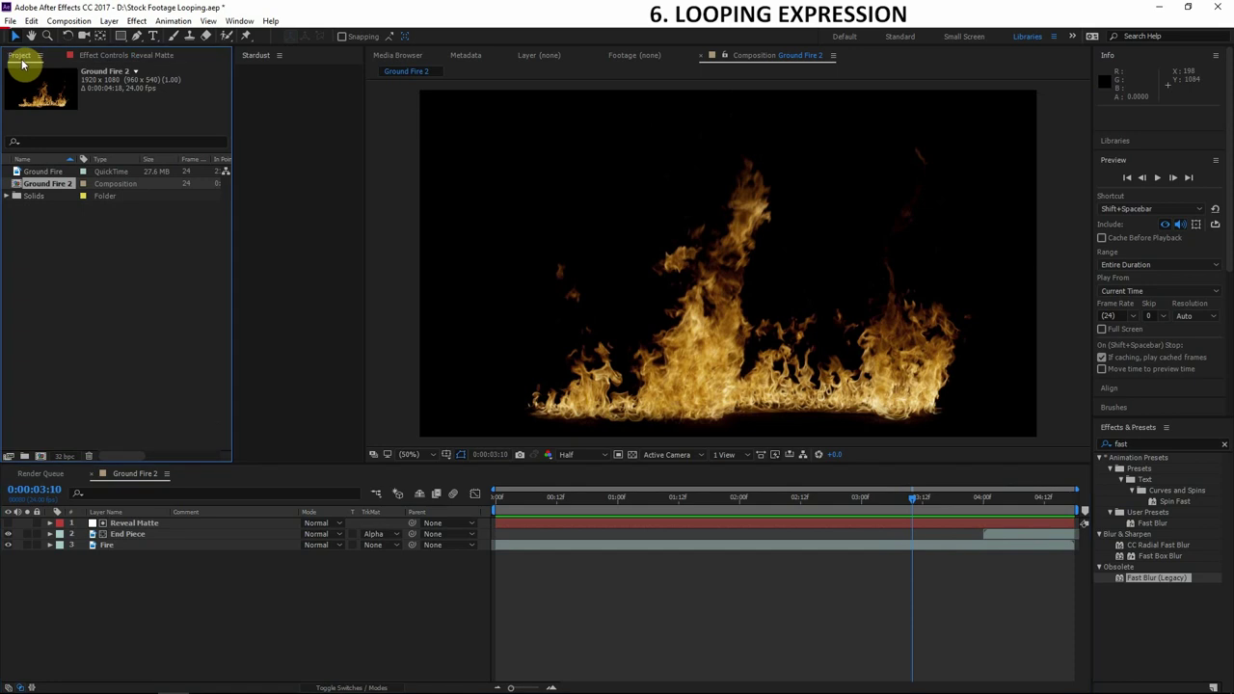
pyautogui.press('Return')
pyautogui.write('Fire')
pyautogui.press('Return')
# Step: Nest the Fire composition in a new composition and set the new composition's duration to 0:00:44:18
pyautogui.moveTo(28, 170); pyautogui.dragTo(43, 459)
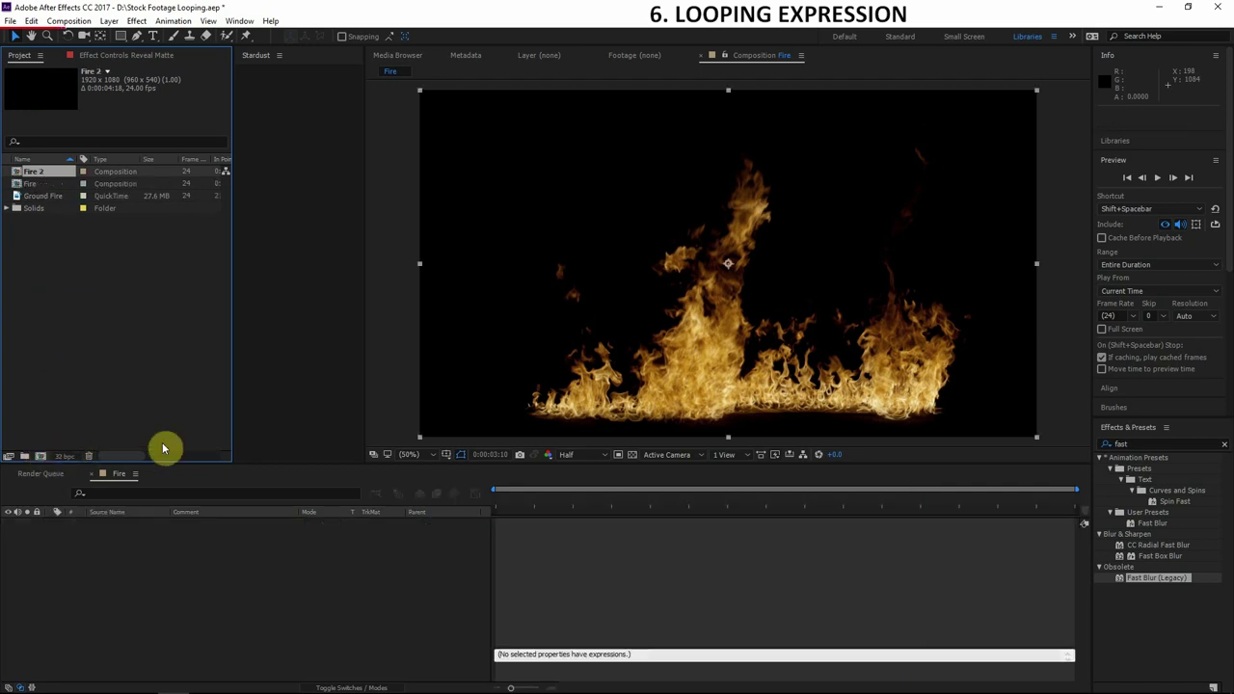
pyautogui.click(68, 20)
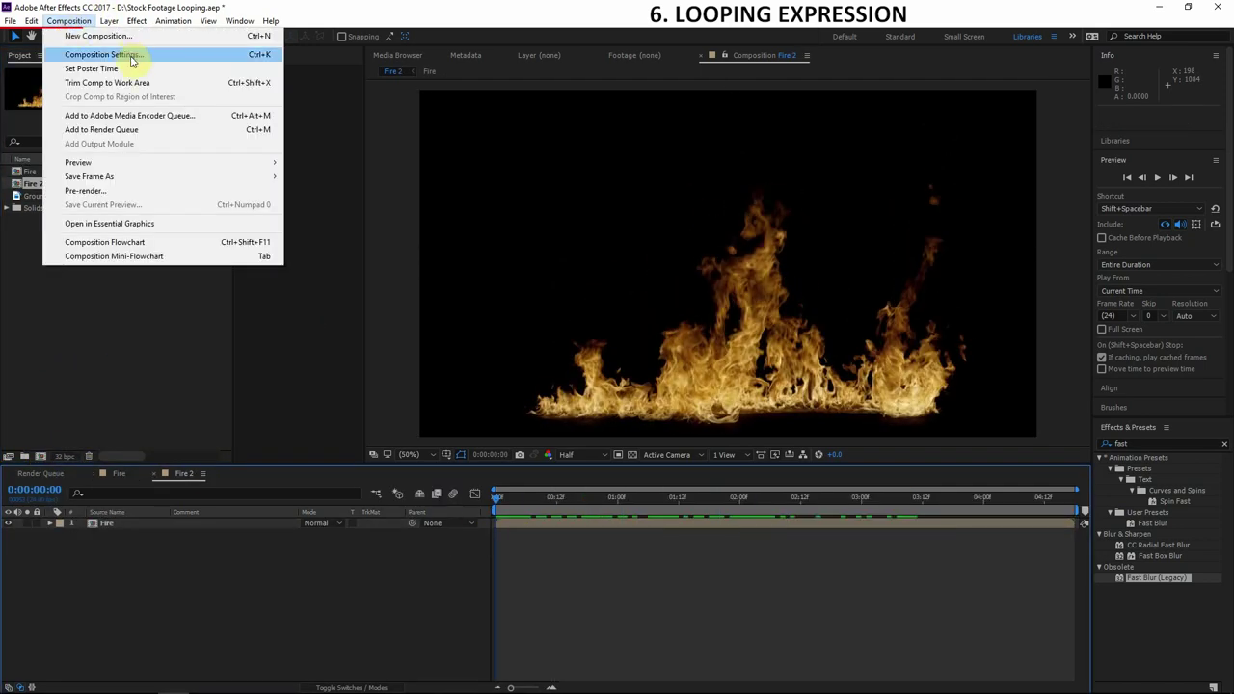
pyautogui.click(91, 52)
pyautogui.click(204, 370)
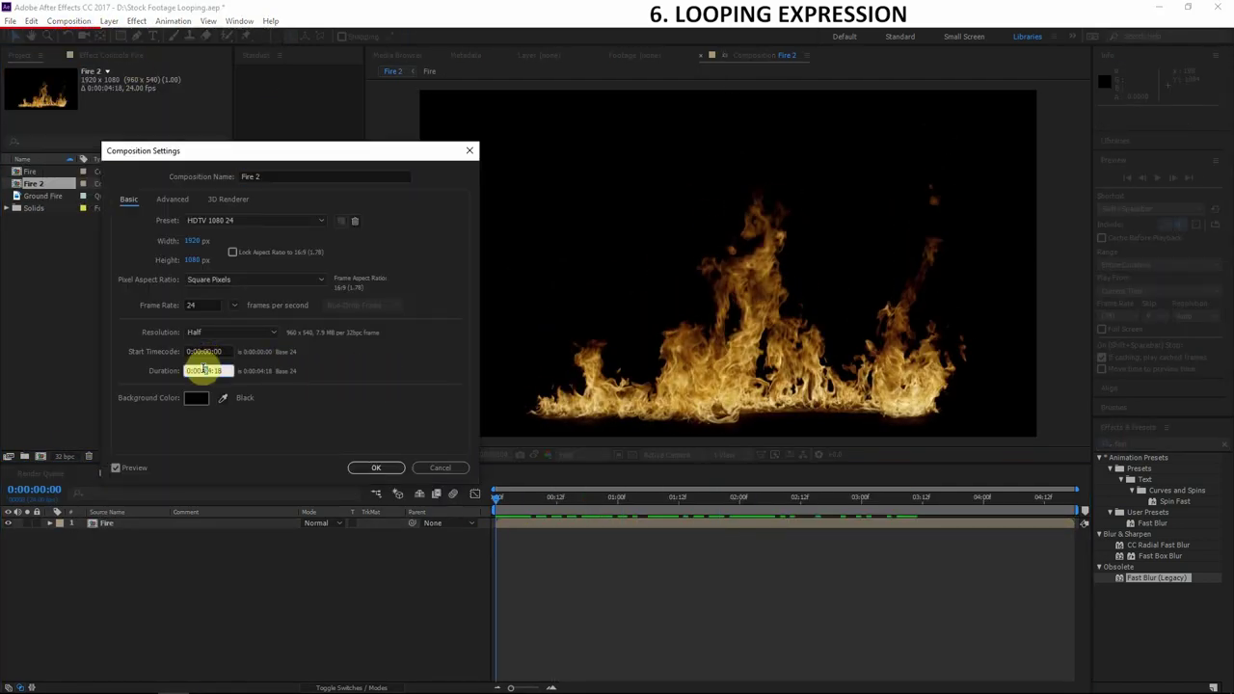
pyautogui.click(381, 467)
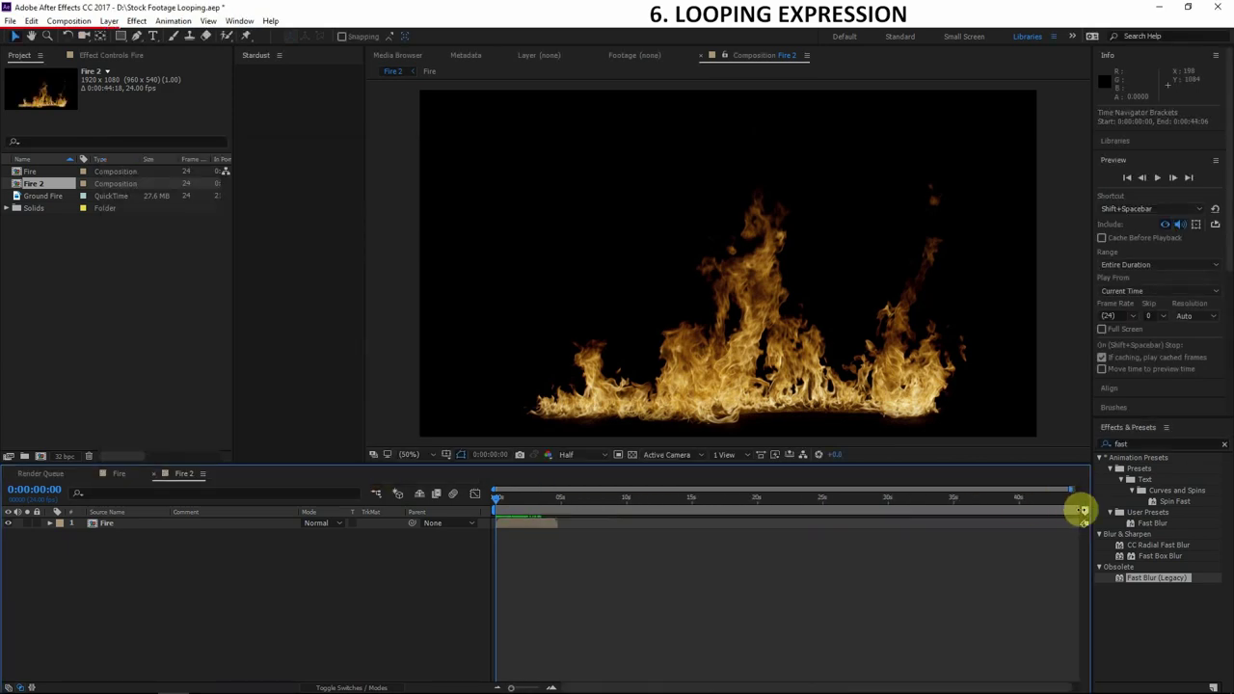
# Step: Try repeating the Fire layer with two duplicates placed end to end, and delete both duplicates
pyautogui.click(140, 526)
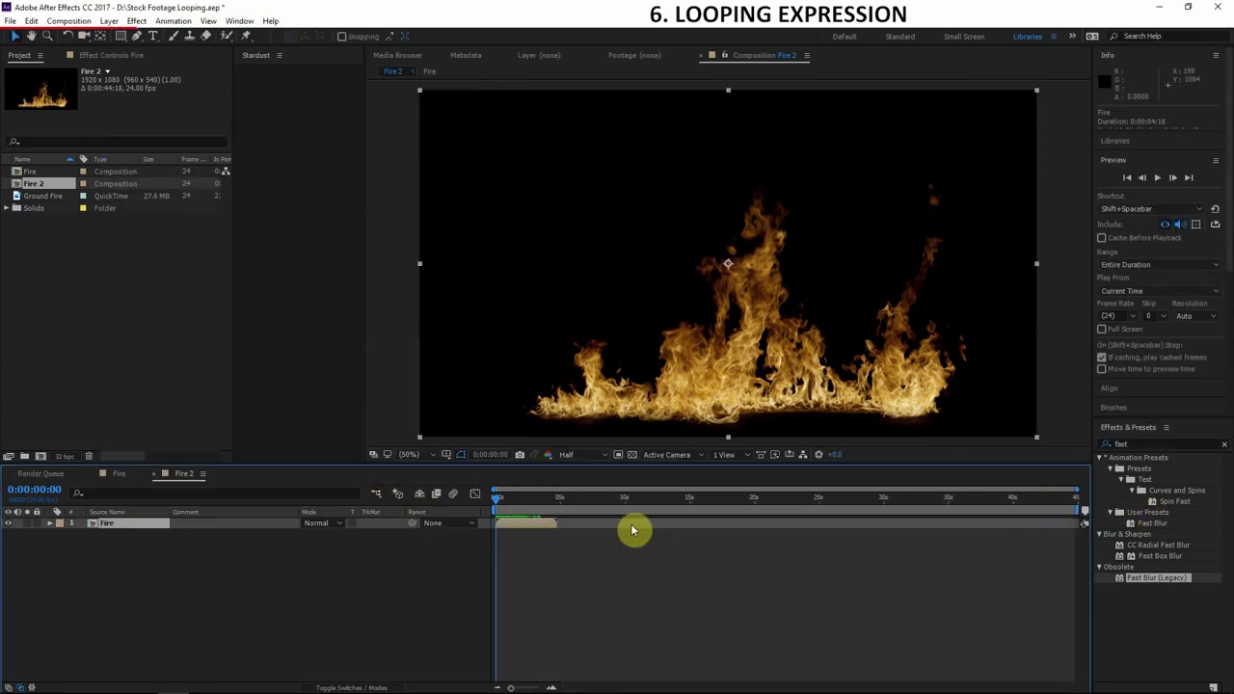
pyautogui.hotkey('ctrl', 'd')
pyautogui.moveTo(537, 526); pyautogui.dragTo(648, 533)
pyautogui.hotkey('ctrl', 'd')
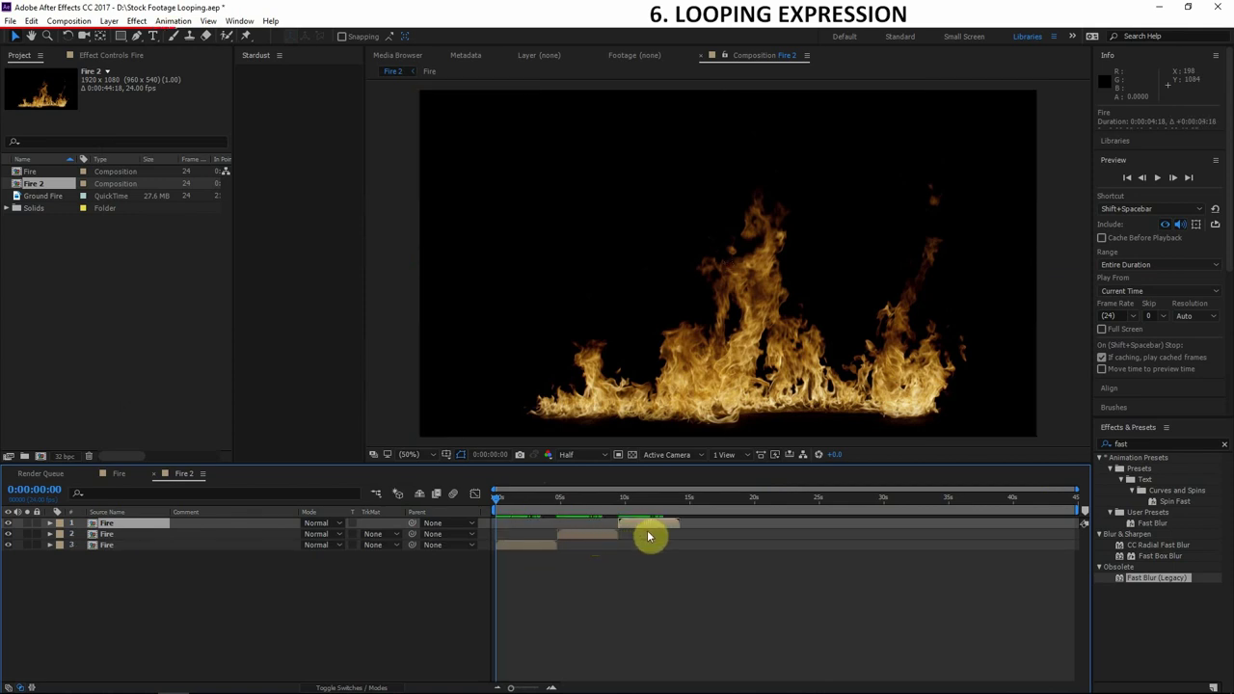
pyautogui.keyDown('shift'); pyautogui.click(115, 536); pyautogui.keyUp('shift')
pyautogui.press('Delete')
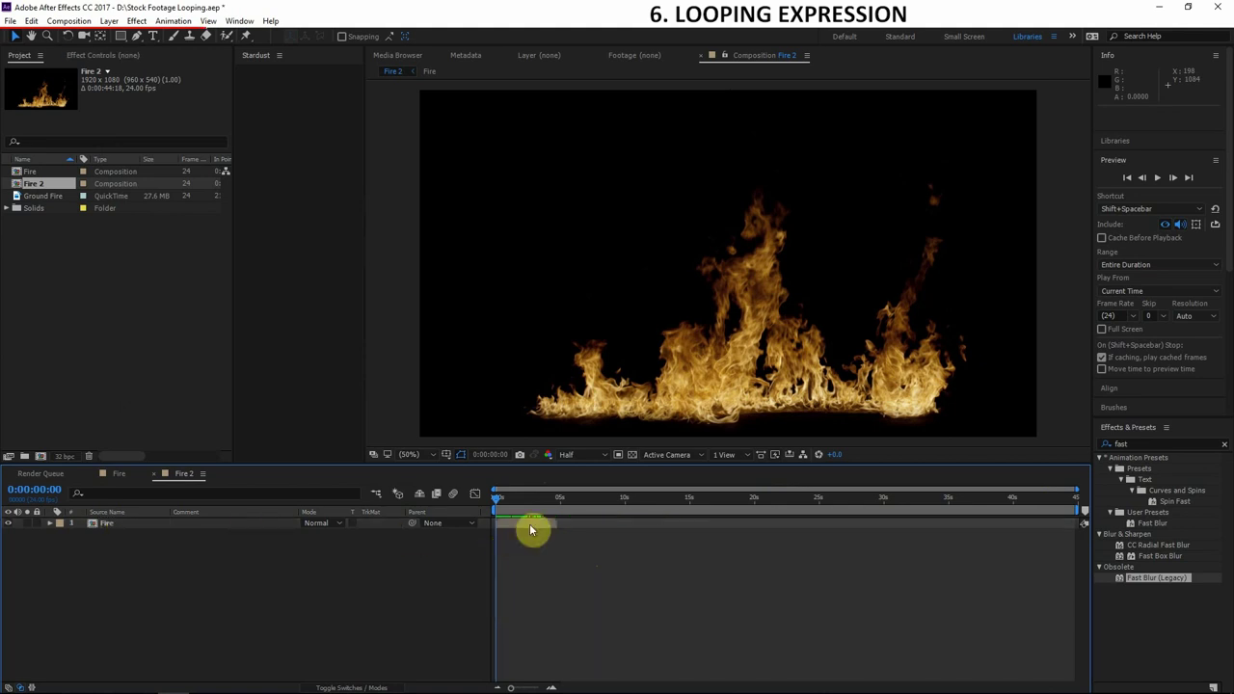
pyautogui.moveTo(1079, 499); pyautogui.dragTo(795, 490)
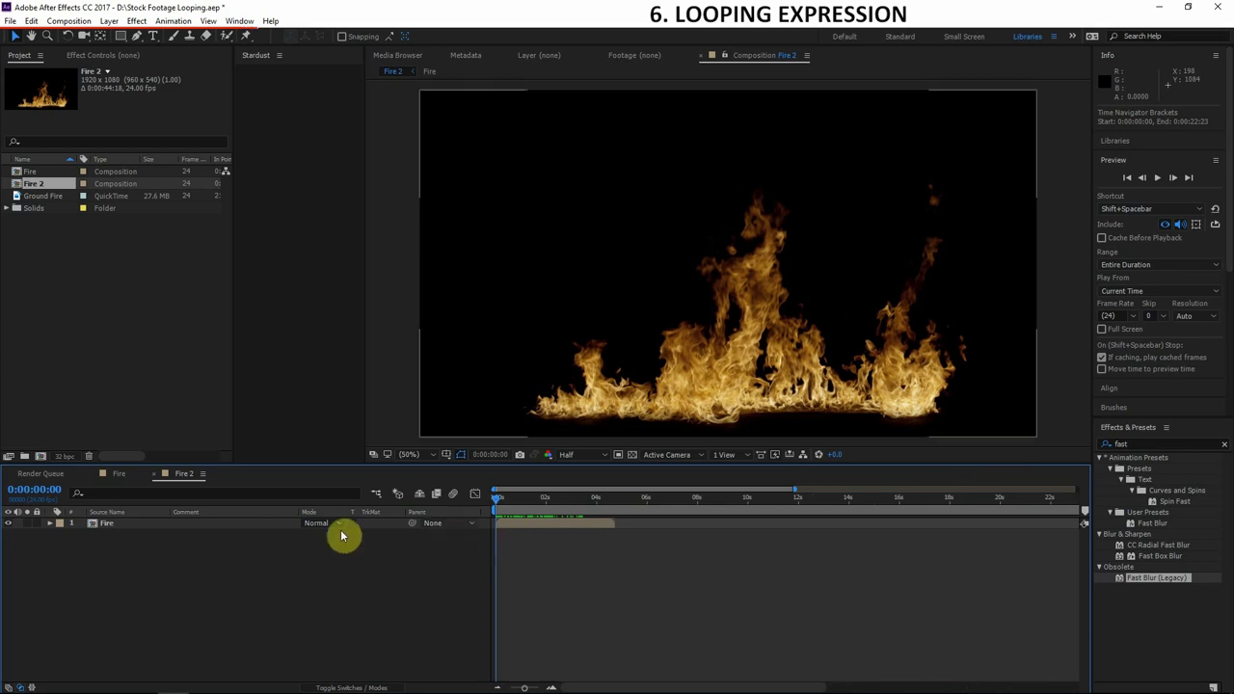
# Step: Enable time remapping on the Fire layer and review its Time Remap curve by scrubbing to 0:00:04:14
pyautogui.click(116, 523)
pyautogui.rightClick(118, 526)
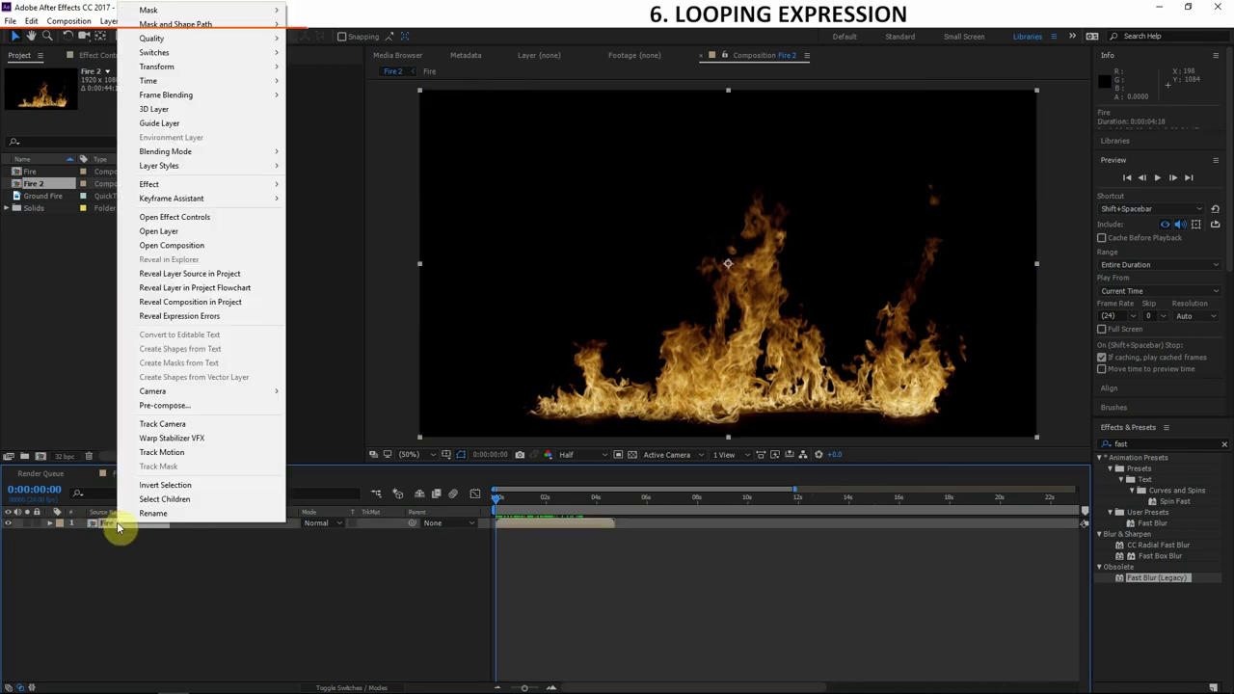
pyautogui.moveTo(177, 88)
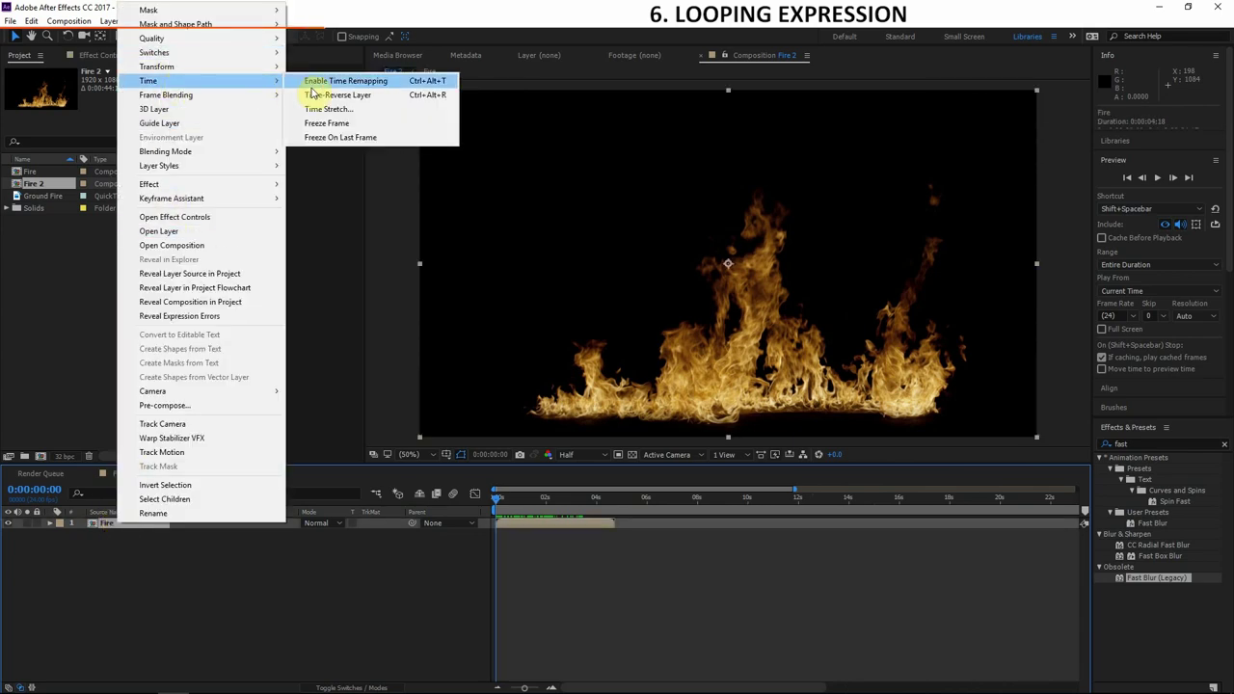
pyautogui.click(316, 82)
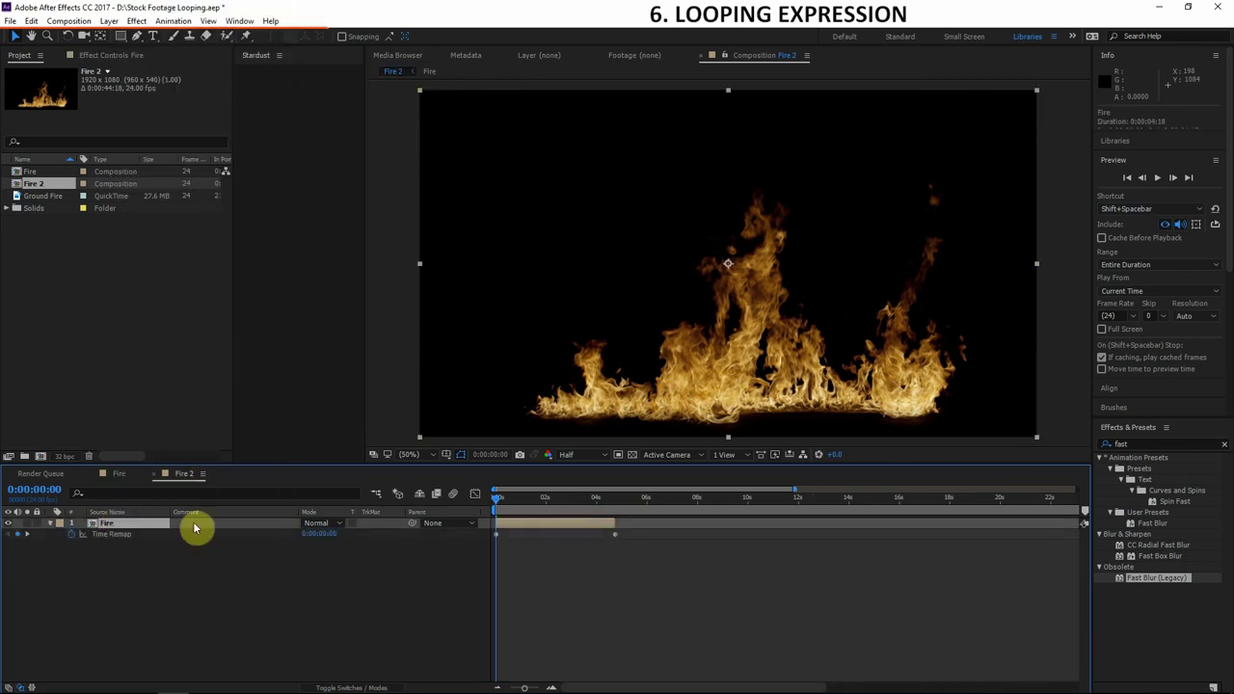
pyautogui.click(106, 534)
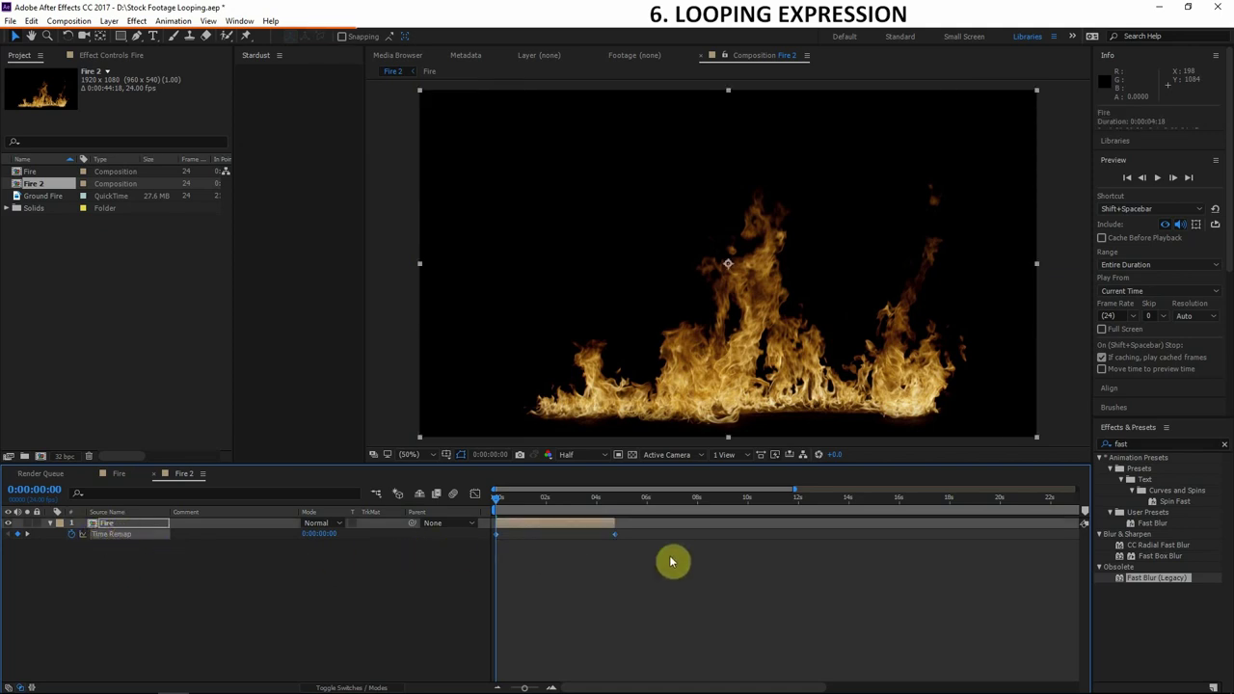
pyautogui.press('=')
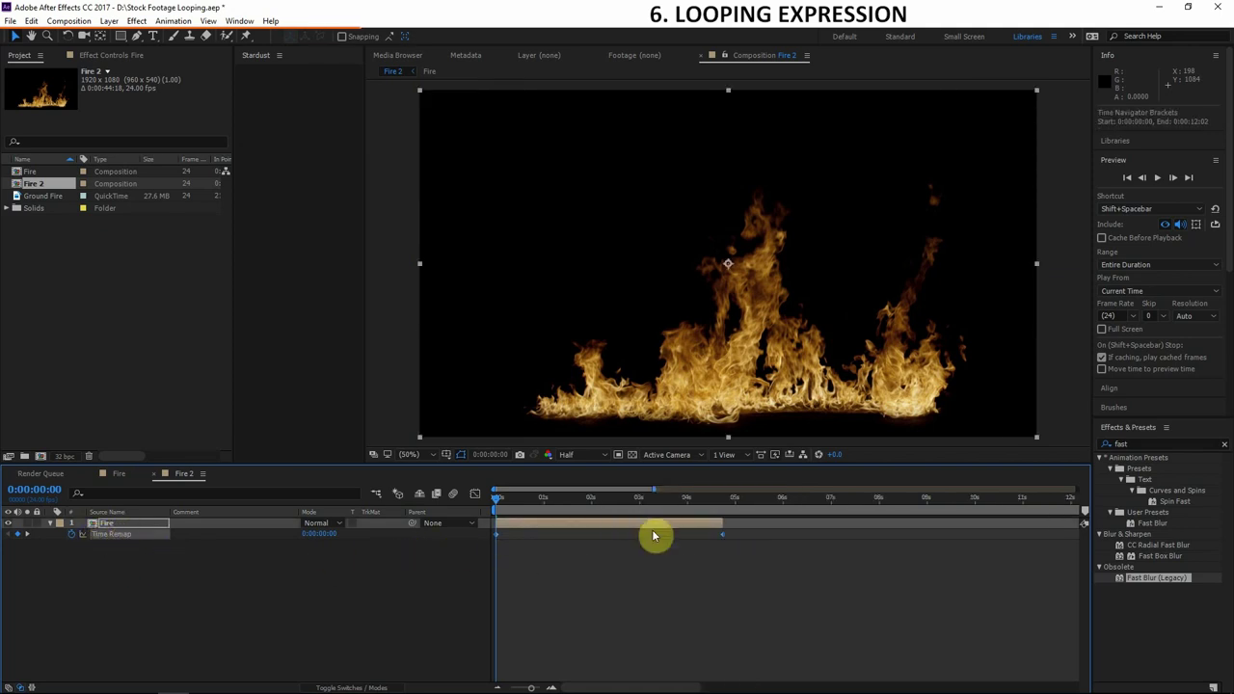
pyautogui.click(475, 494)
pyautogui.moveTo(531, 505); pyautogui.dragTo(715, 504)
pyautogui.click(475, 494)
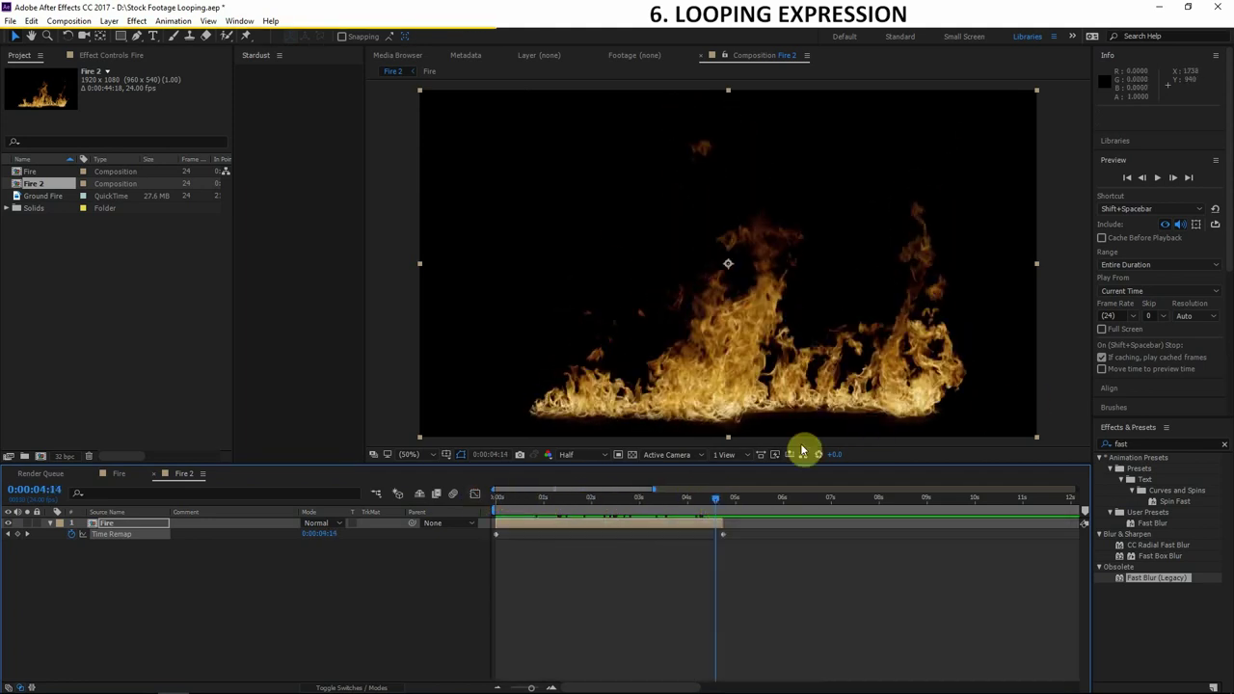
# Step: Add a Time Remap keyframe at 0:00:04:17 and set the final keyframe at 0:00:04:18 to 0:00:00:00
pyautogui.click(27, 534)
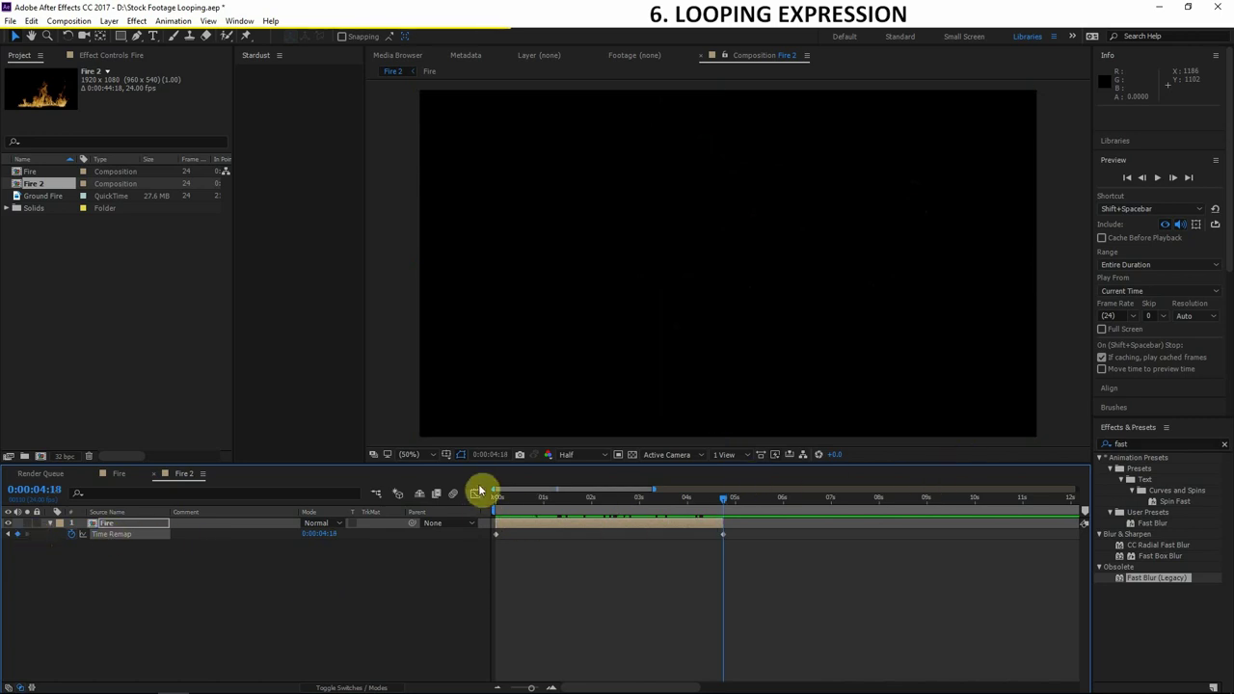
pyautogui.moveTo(494, 490); pyautogui.dragTo(600, 496)
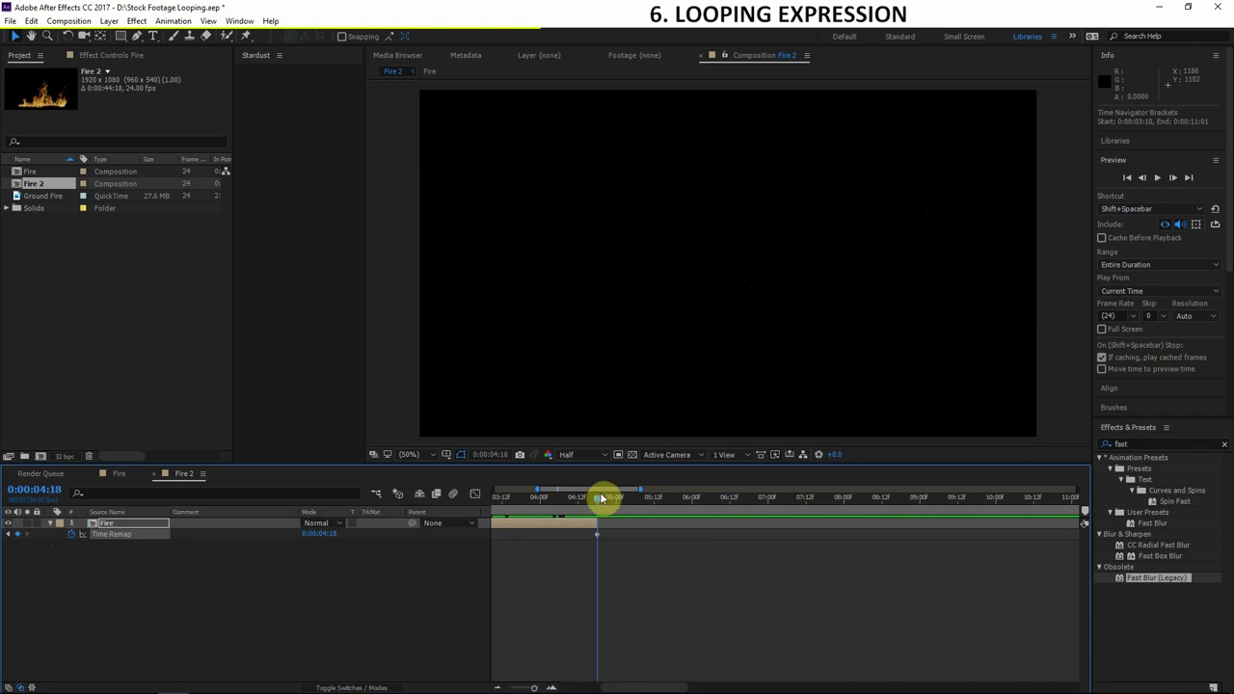
pyautogui.click(1142, 178)
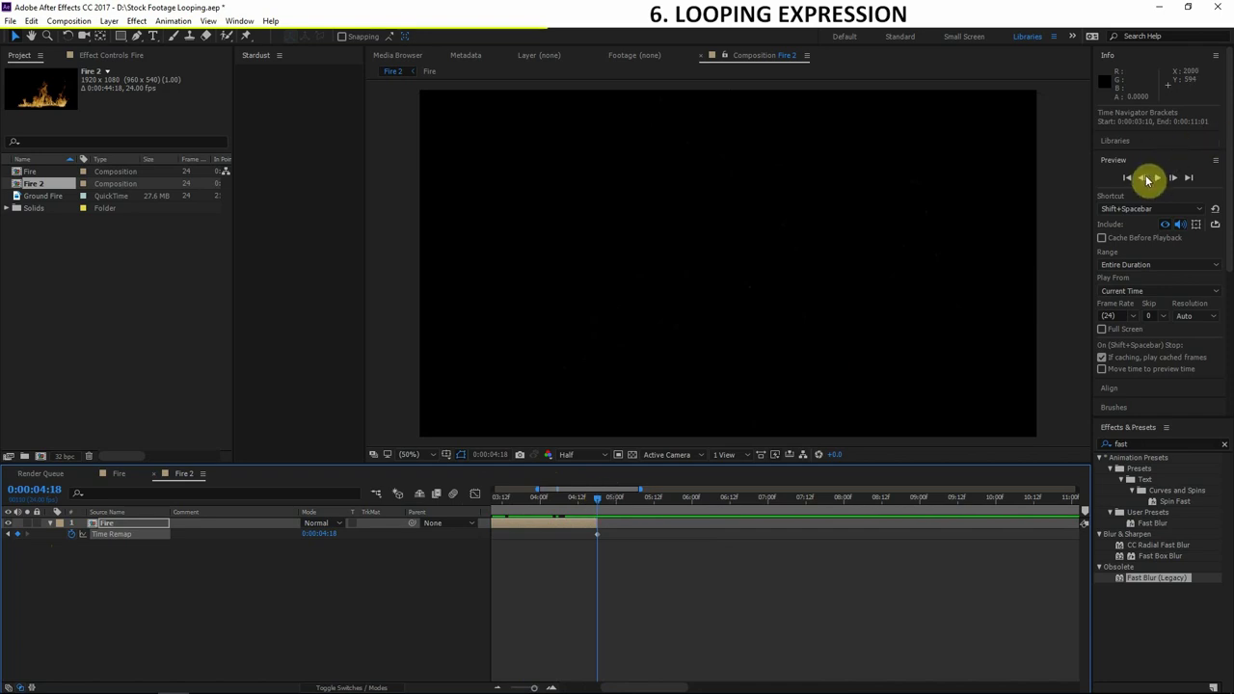
pyautogui.click(19, 536)
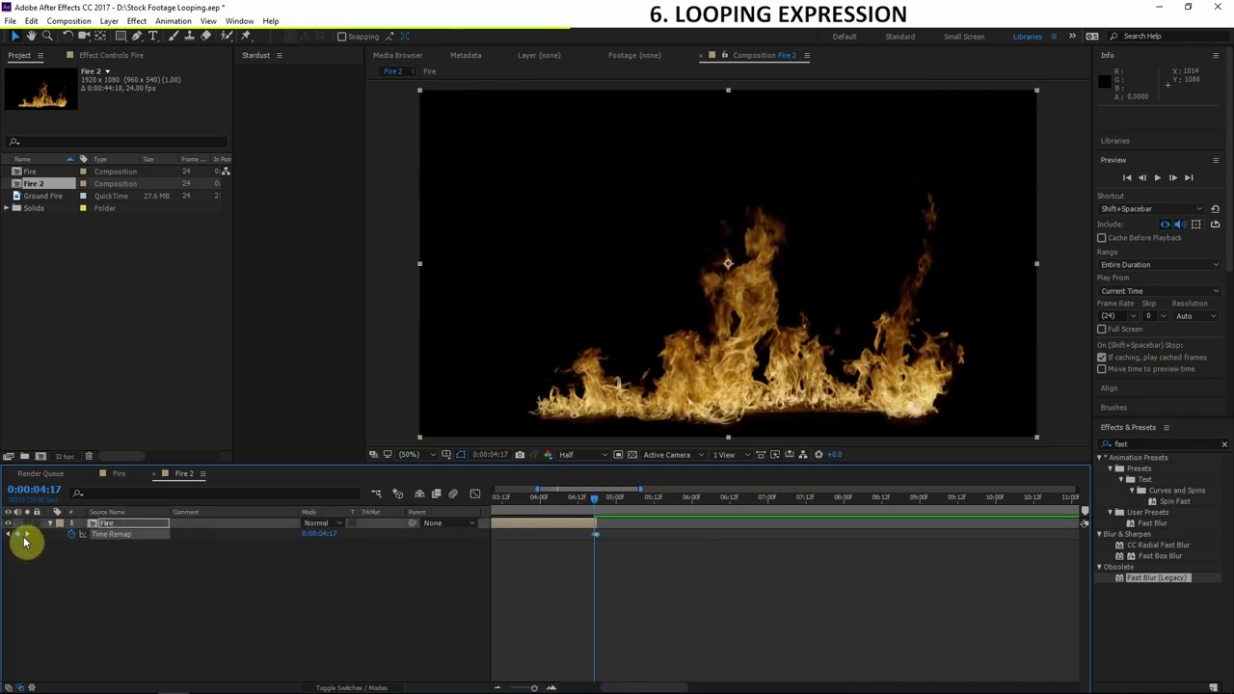
pyautogui.click(27, 535)
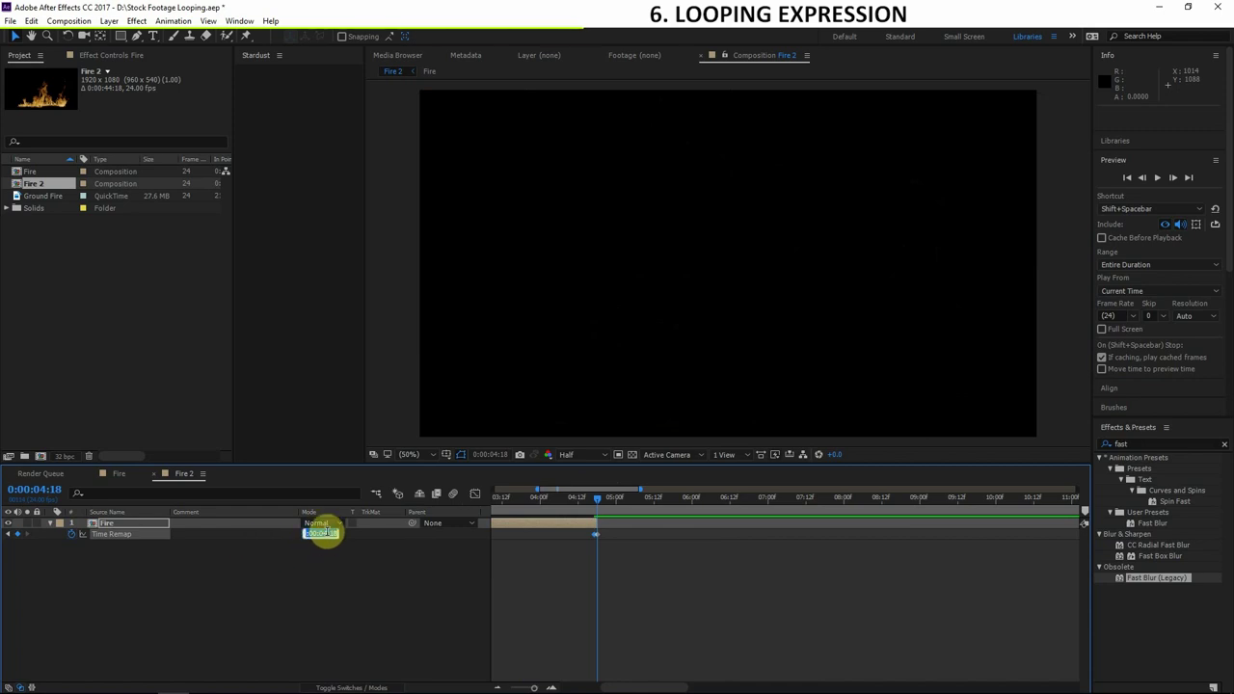
# Step: Examine the Time Remap curve in the Graph Editor, scrubbing across the drop at 0:00:04:18
pyautogui.click(474, 494)
pyautogui.click(578, 497)
pyautogui.moveTo(585, 490); pyautogui.dragTo(514, 490)
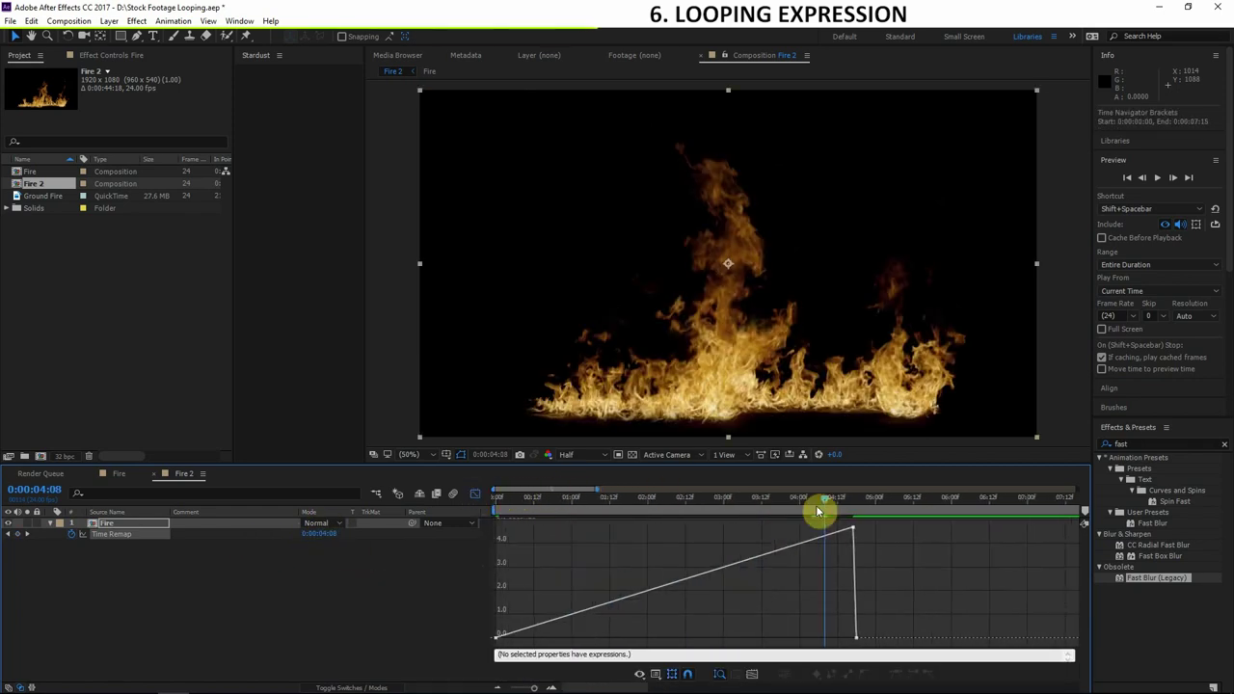
pyautogui.click(848, 511)
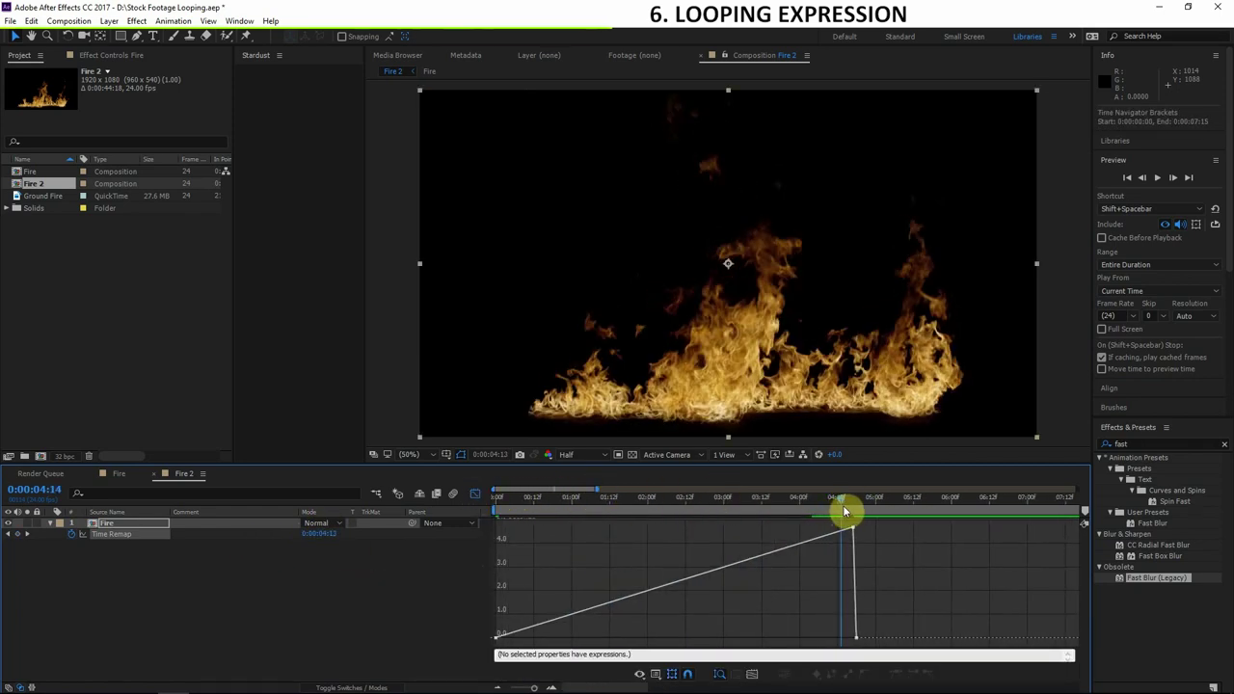
pyautogui.moveTo(849, 512); pyautogui.dragTo(855, 511)
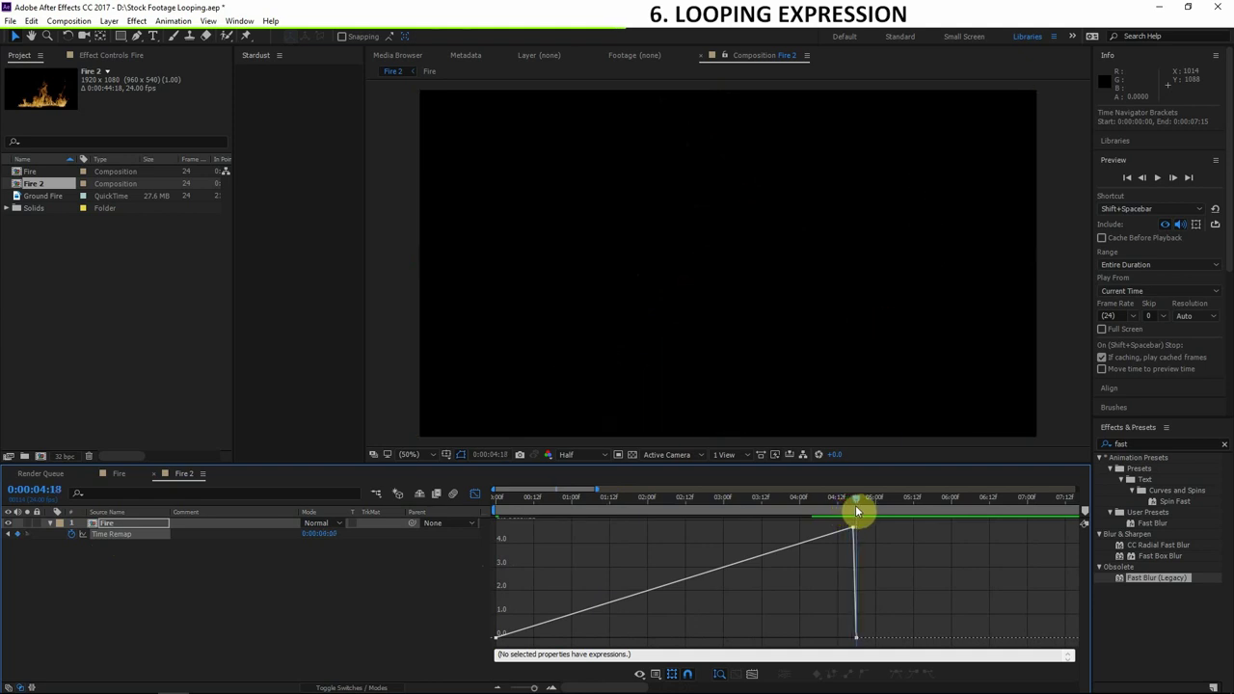
pyautogui.hotkey('shift', 'F3')
# Step: Extend the Fire layer's duration to 0:00:06:05 and scrub past its final Time Remap keyframe to 0:00:05:01
pyautogui.click(859, 523)
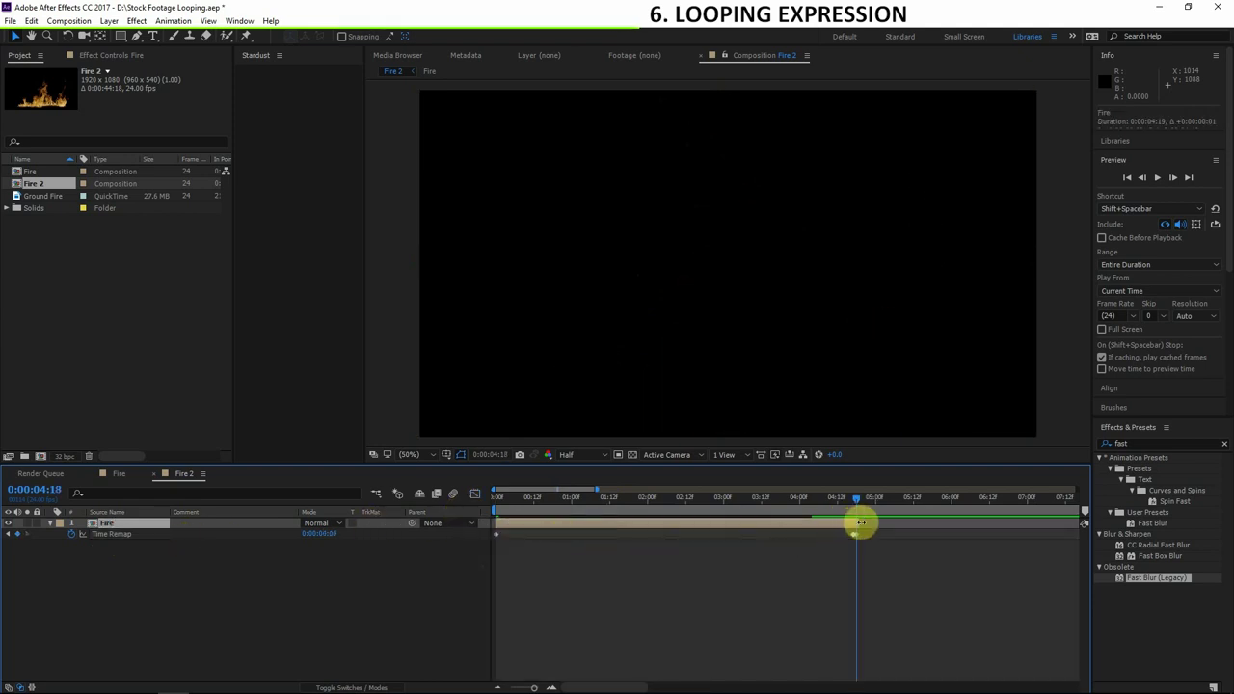
pyautogui.moveTo(857, 511); pyautogui.dragTo(898, 511)
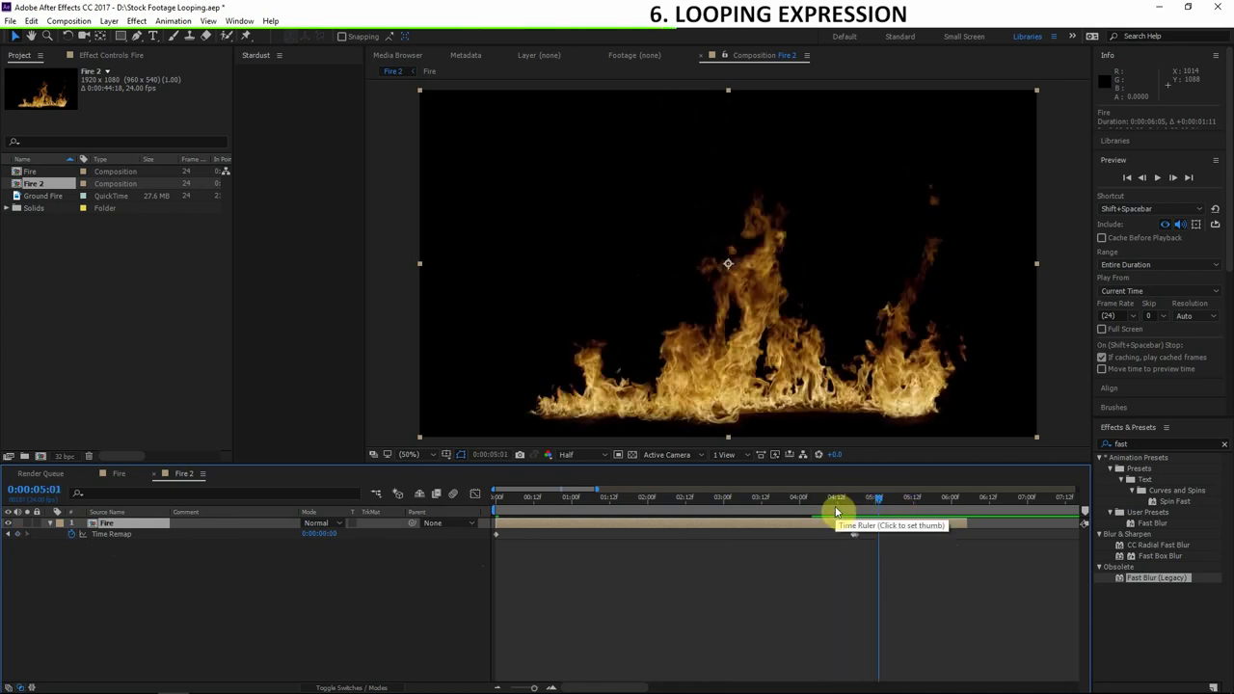
pyautogui.click(475, 494)
pyautogui.click(479, 499)
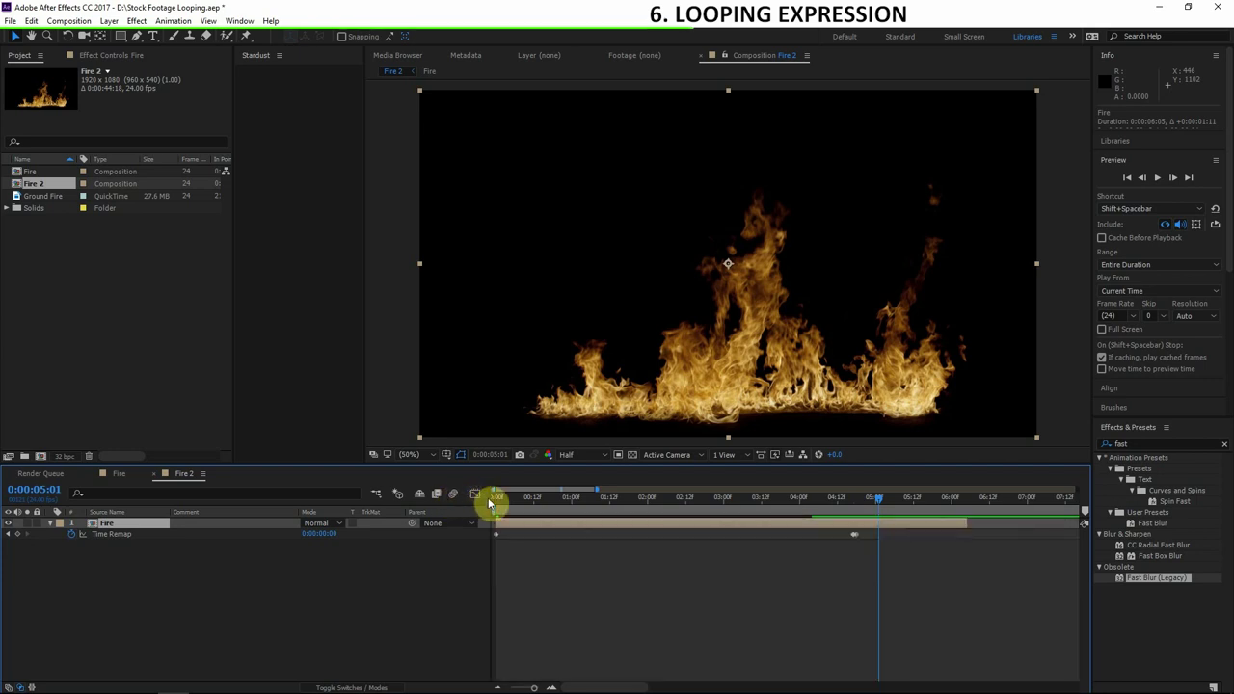
# Step: Add the expression loopOut(type = "cycle", numKeyframes = 0) to the Fire layer's Time Remap property
pyautogui.keyDown('alt'); pyautogui.click(71, 537); pyautogui.keyUp('alt')
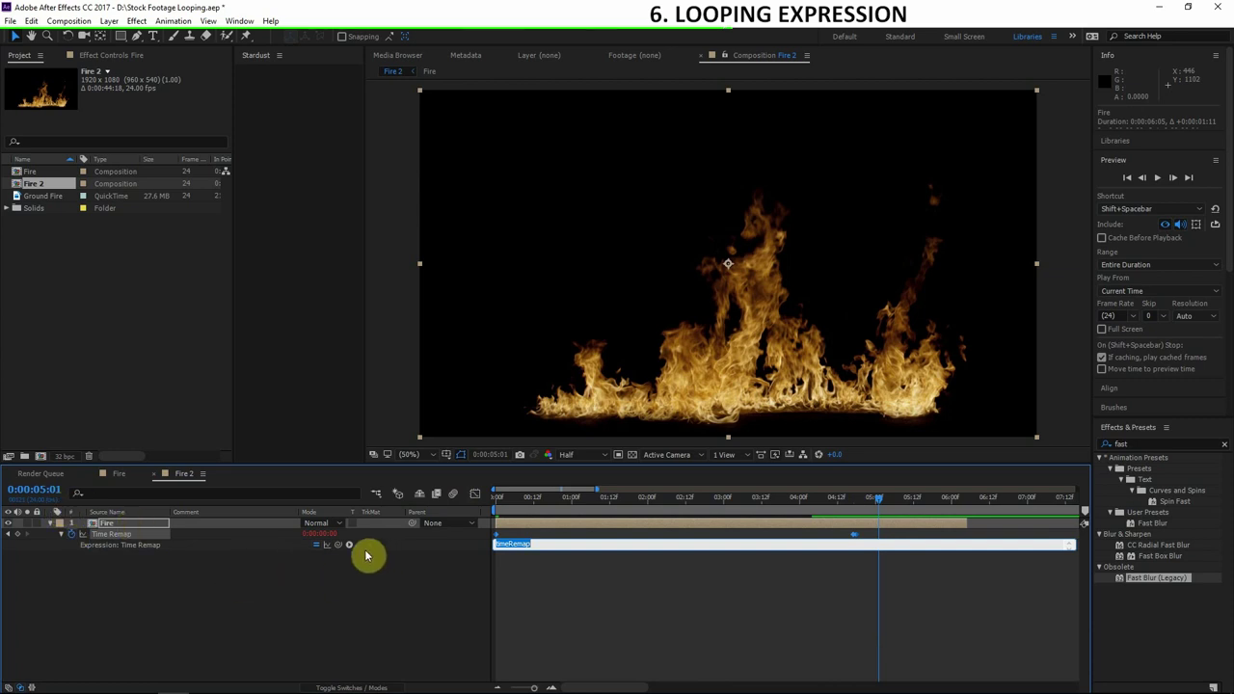
pyautogui.click(350, 546)
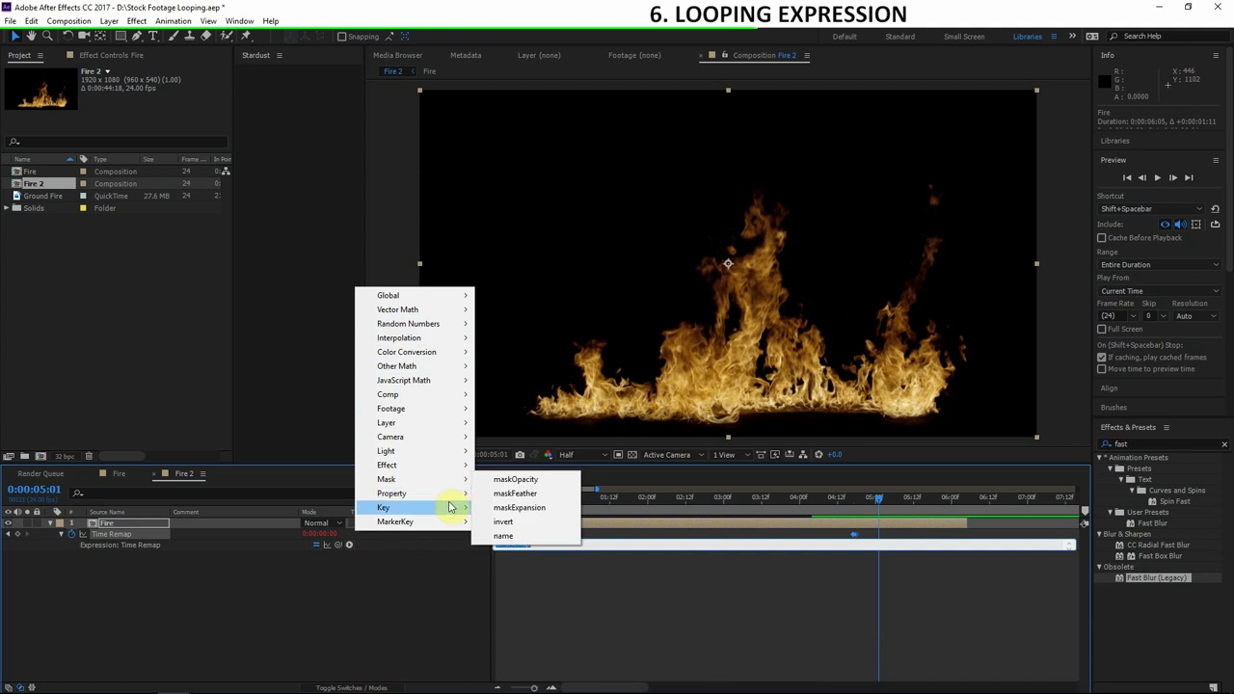
pyautogui.moveTo(429, 499)
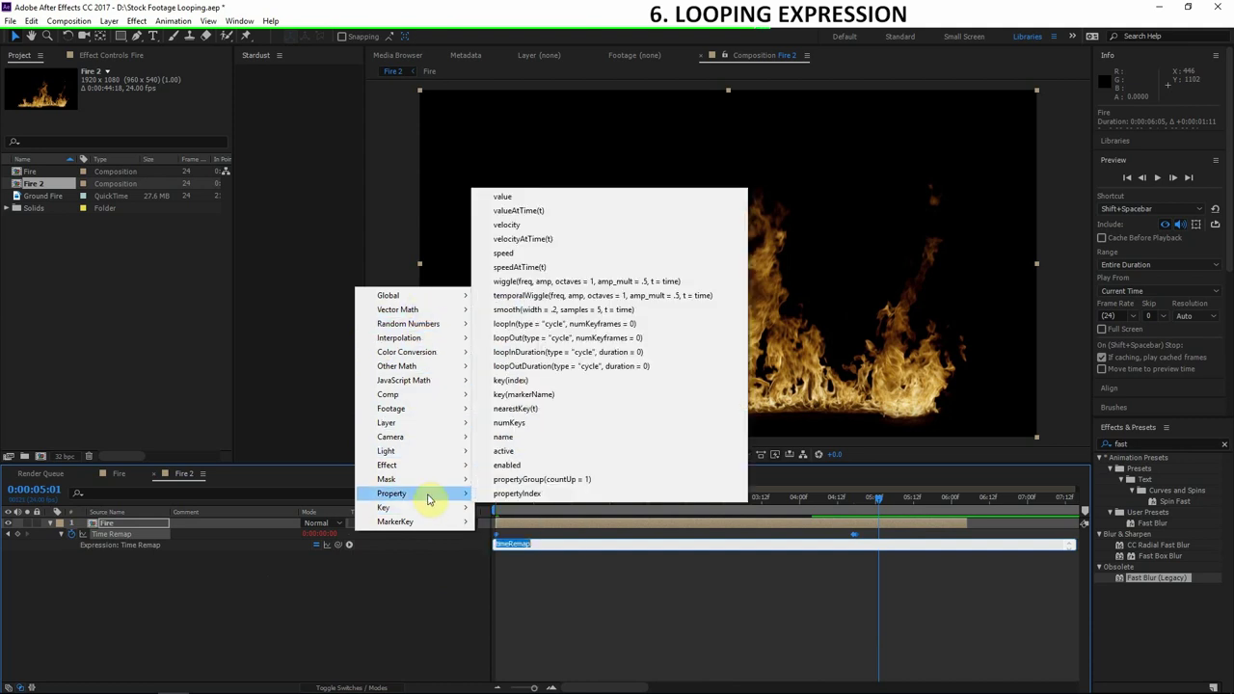
pyautogui.click(517, 335)
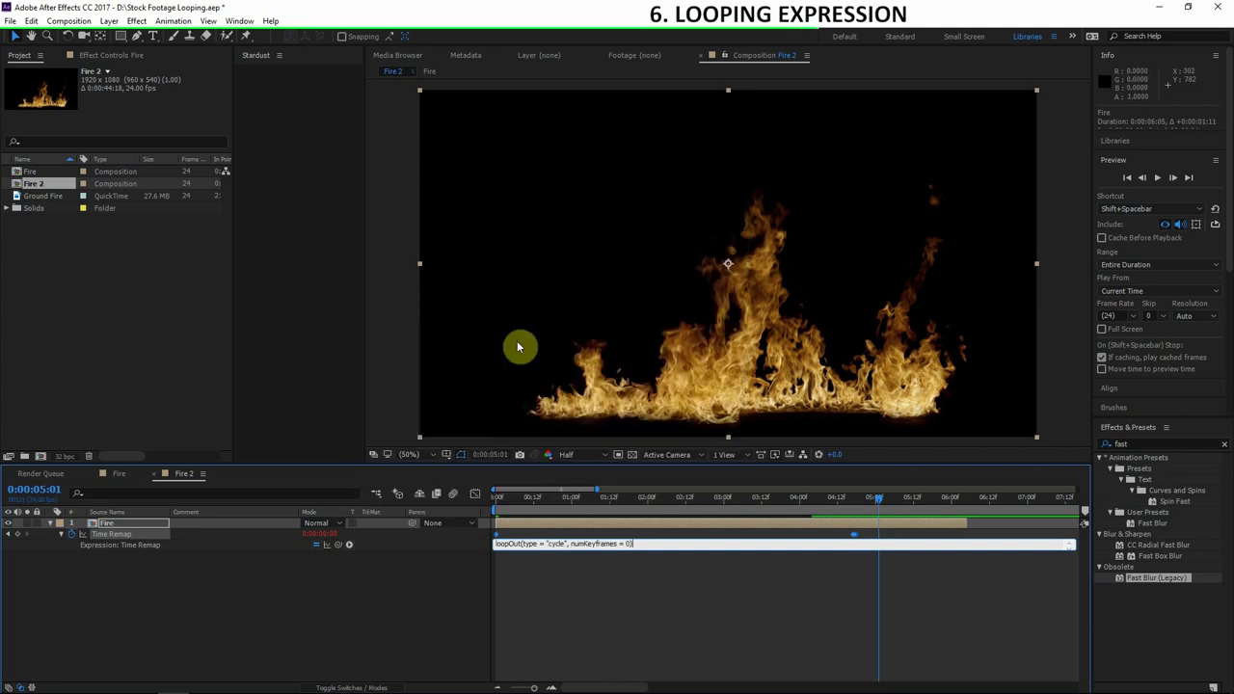
pyautogui.click(775, 617)
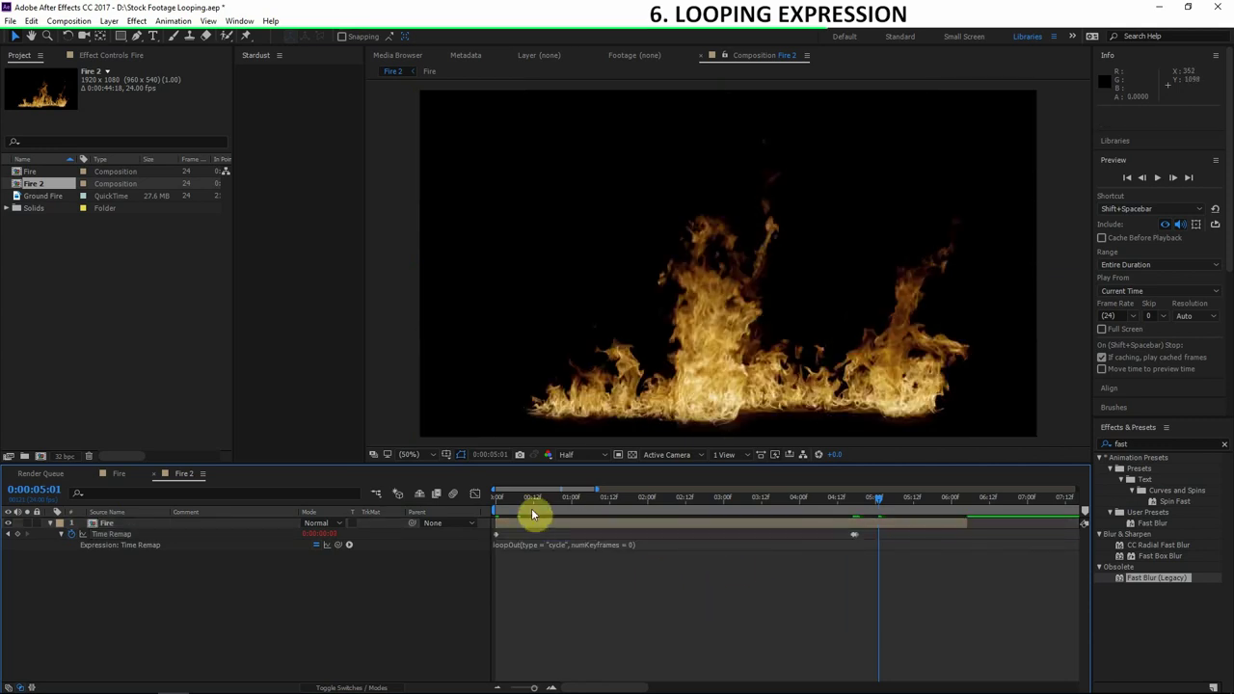
# Step: Display the Time Remap post-expression graph in the Graph Editor to show the repeated cycles
pyautogui.click(475, 495)
pyautogui.click(114, 534)
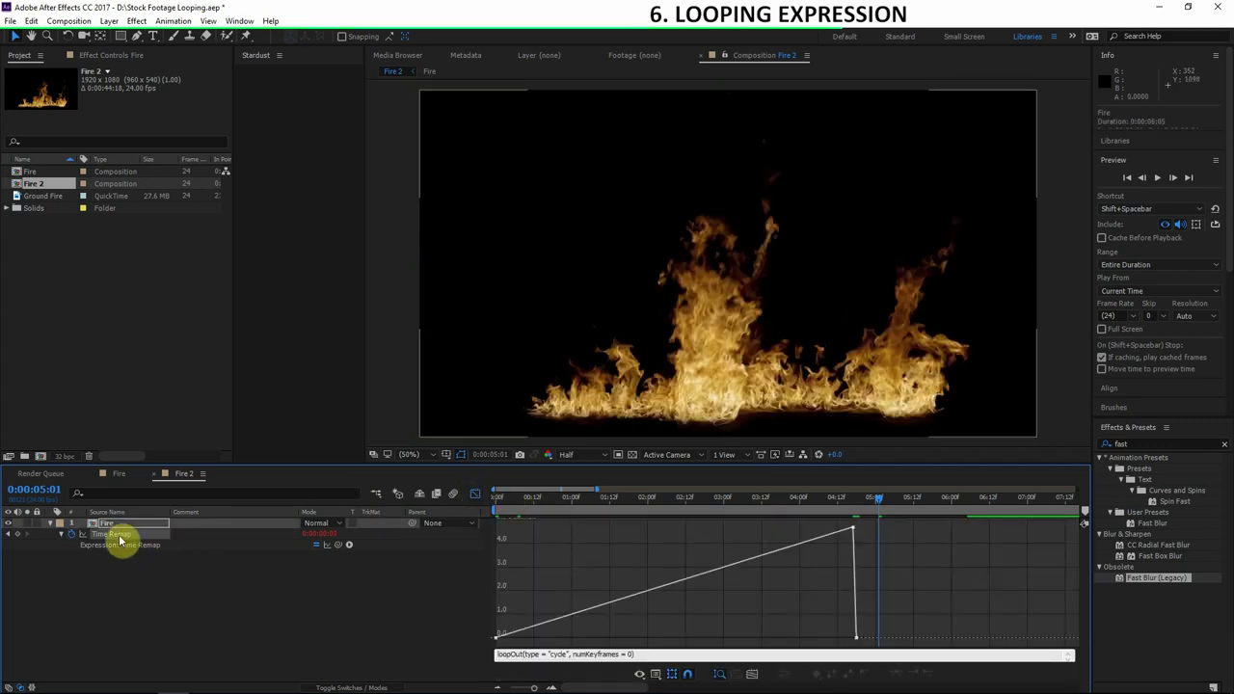
pyautogui.click(327, 546)
pyautogui.moveTo(599, 491); pyautogui.dragTo(752, 492)
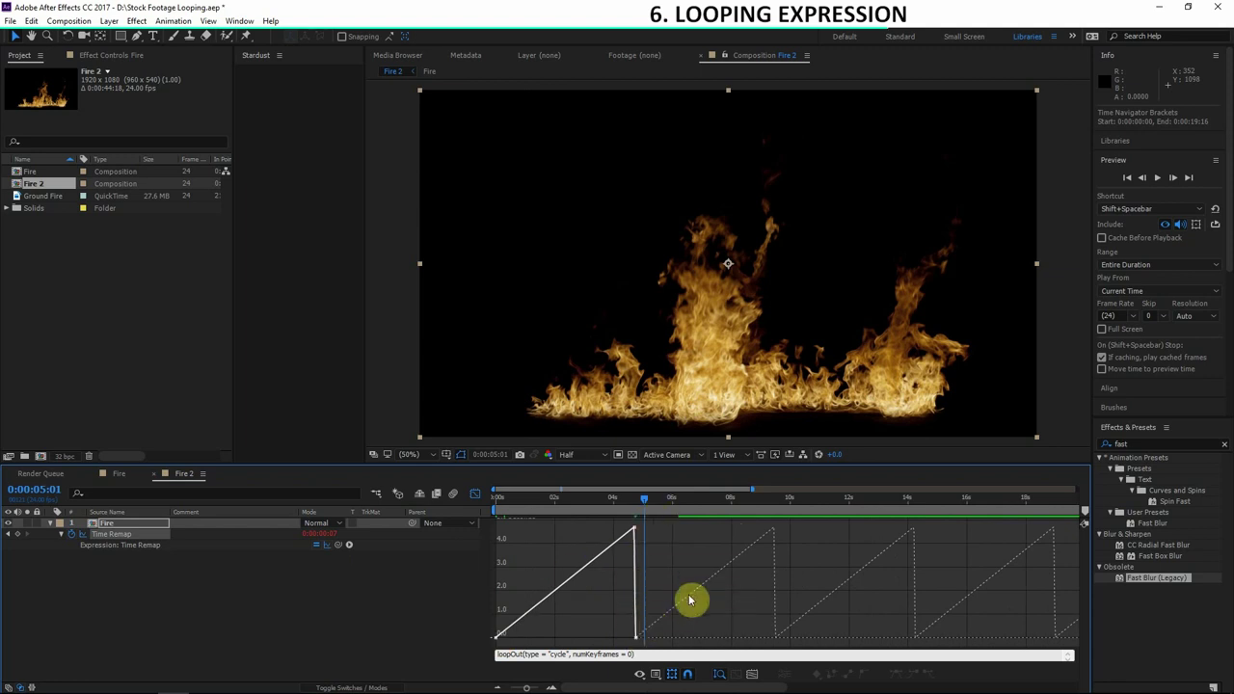
# Step: Extend the Fire layer past the end of the composition and scrub to 0:00:31:04 to check the looping
pyautogui.moveTo(754, 492); pyautogui.dragTo(988, 497)
pyautogui.click(474, 493)
pyautogui.moveTo(593, 521); pyautogui.dragTo(1089, 546)
pyautogui.moveTo(552, 506); pyautogui.dragTo(868, 504)
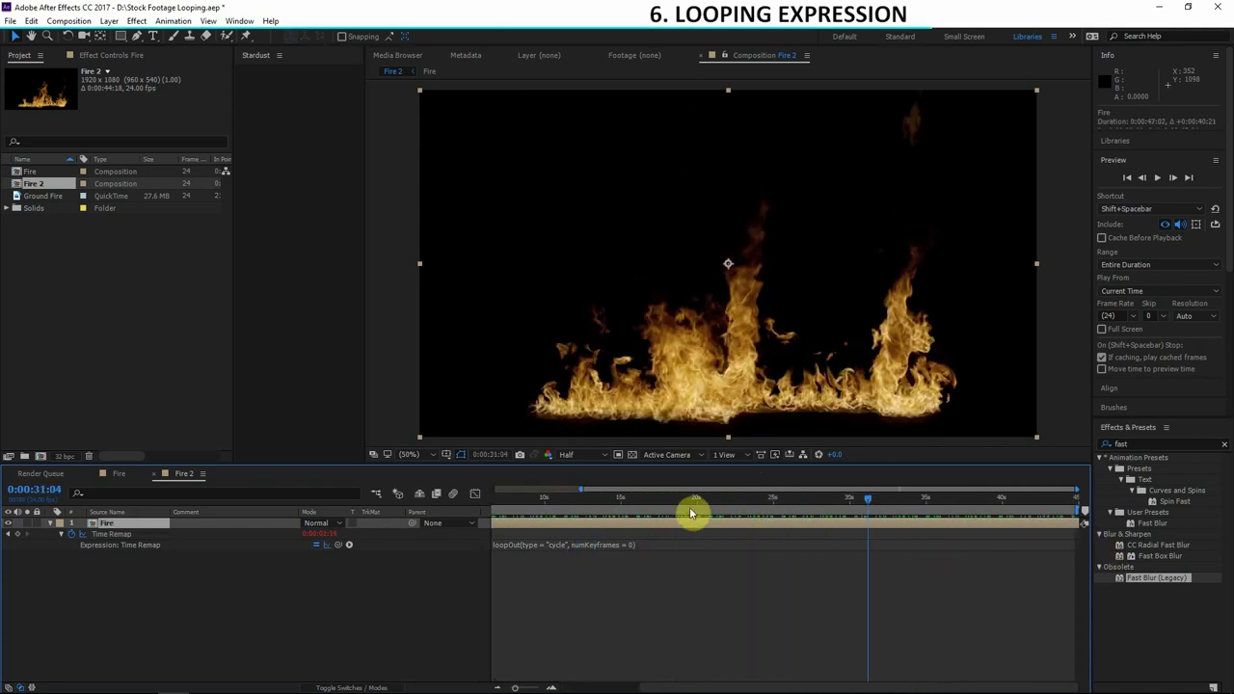
# Step: Delete the final Time Remap keyframe at 0:00:04:18 in the Graph Editor
pyautogui.click(475, 493)
pyautogui.click(540, 509)
pyautogui.moveTo(540, 509); pyautogui.dragTo(570, 512)
pyautogui.moveTo(990, 491); pyautogui.dragTo(589, 491)
pyautogui.click(721, 628)
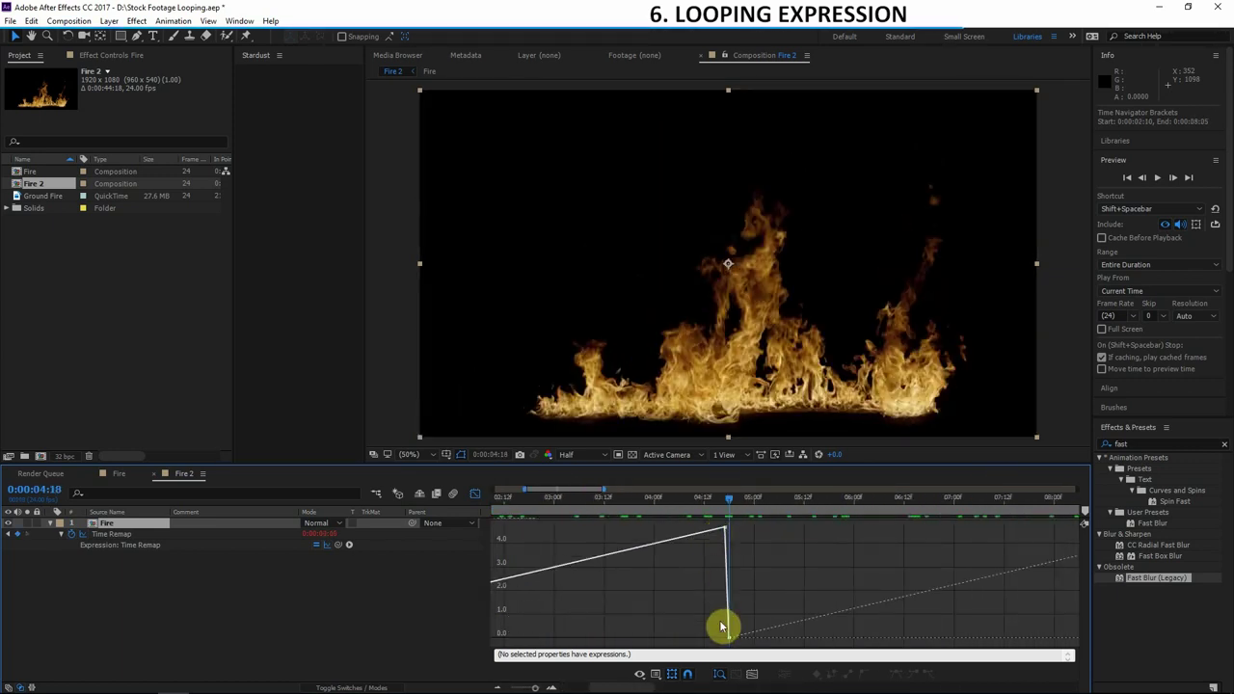
pyautogui.moveTo(743, 628); pyautogui.dragTo(692, 652)
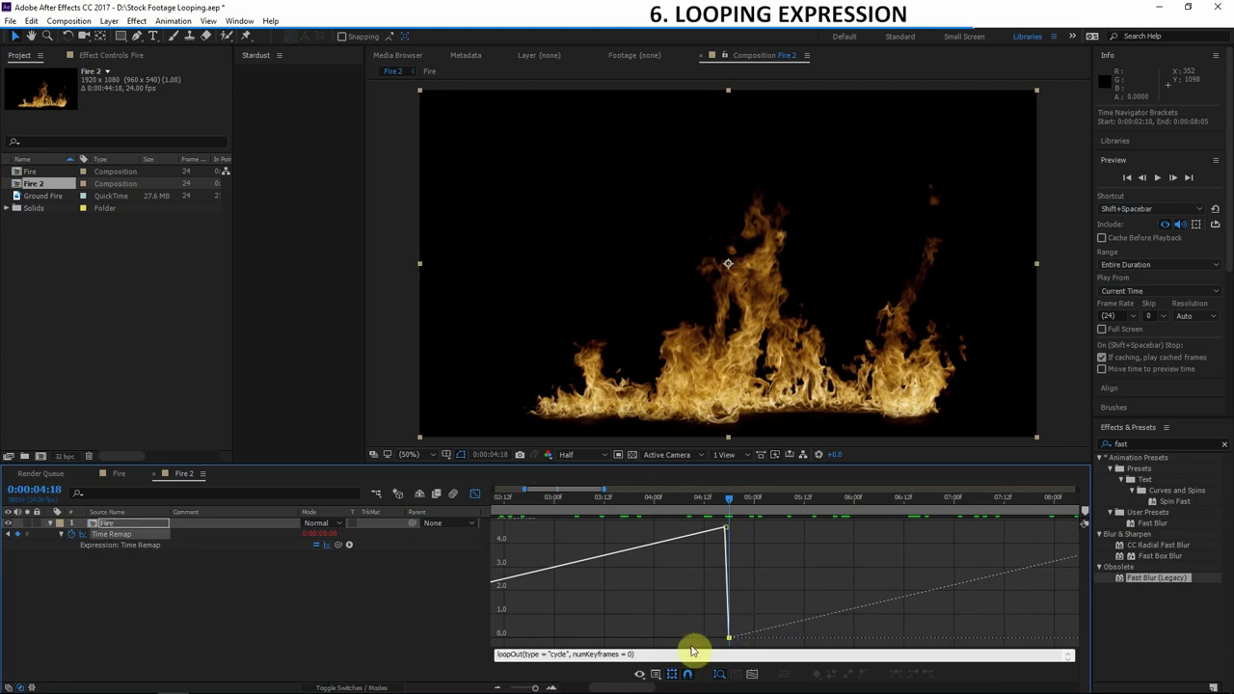
pyautogui.click(740, 634)
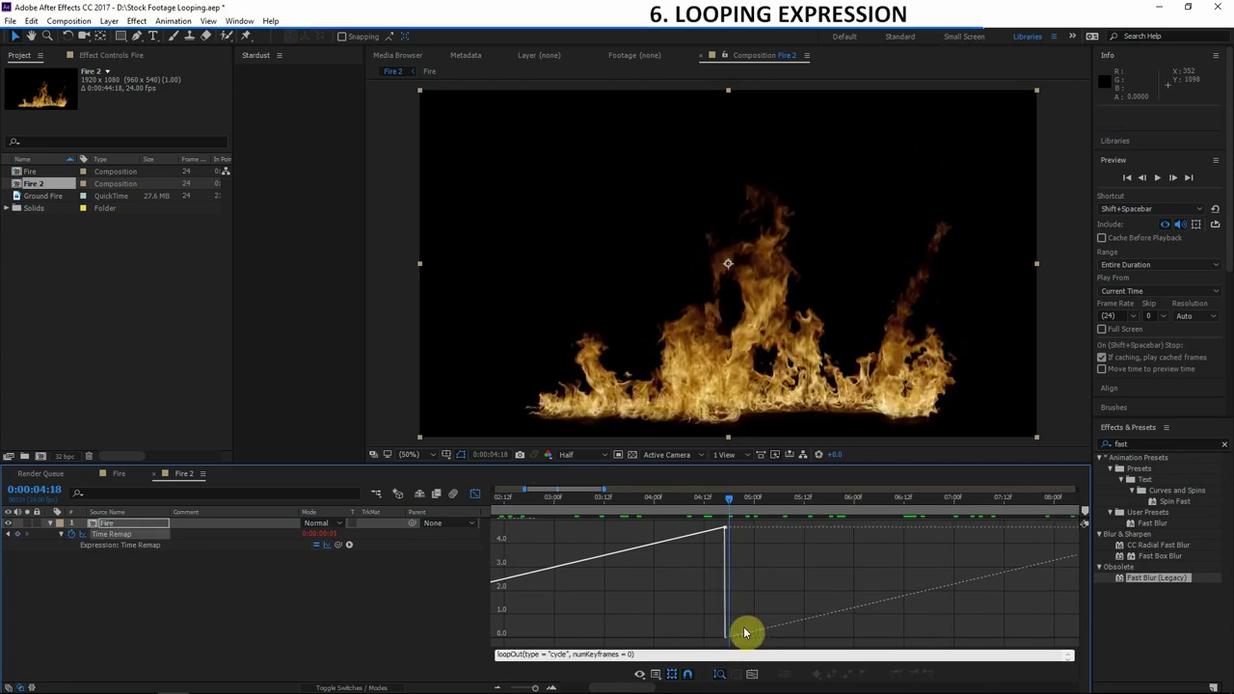
# Step: Enlarge the Graph Editor and compare the frames at 0:00:04:17 and 0:00:04:18 around the loop point
pyautogui.press('=')
pyautogui.press('=')
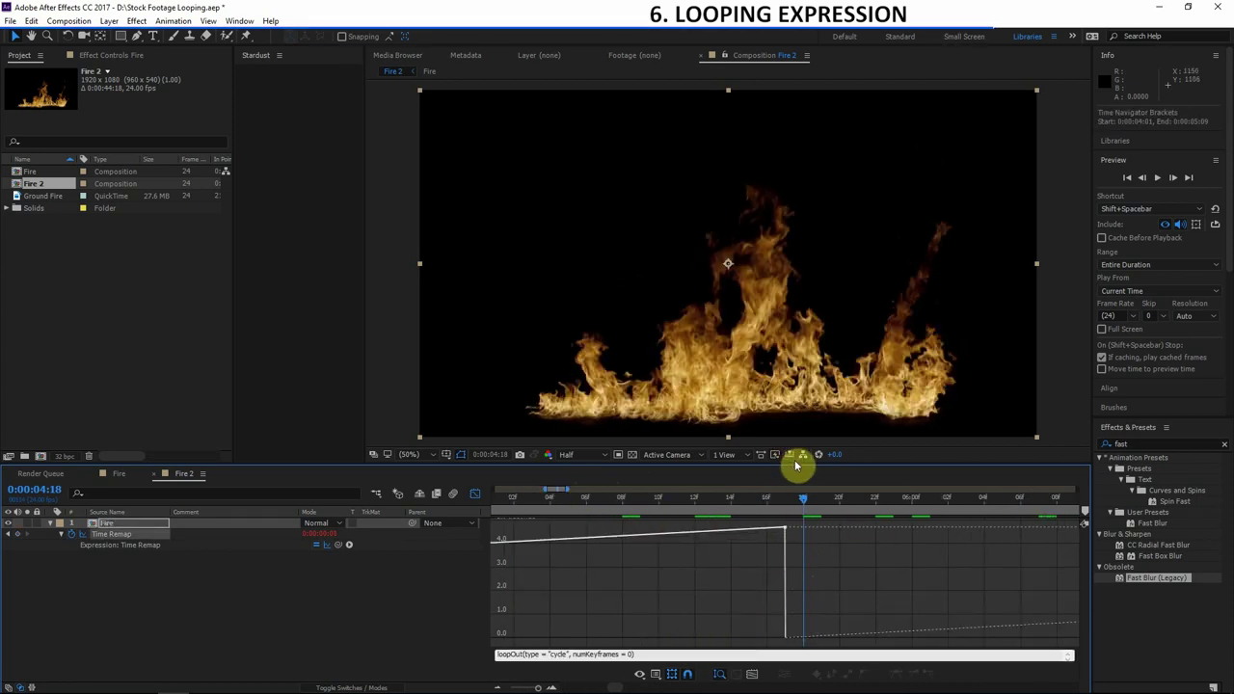
pyautogui.moveTo(796, 464); pyautogui.dragTo(800, 396)
pyautogui.moveTo(806, 438)
pyautogui.mouseDown()
pyautogui.moveTo(772, 438)
pyautogui.moveTo(783, 440)
pyautogui.mouseUp()
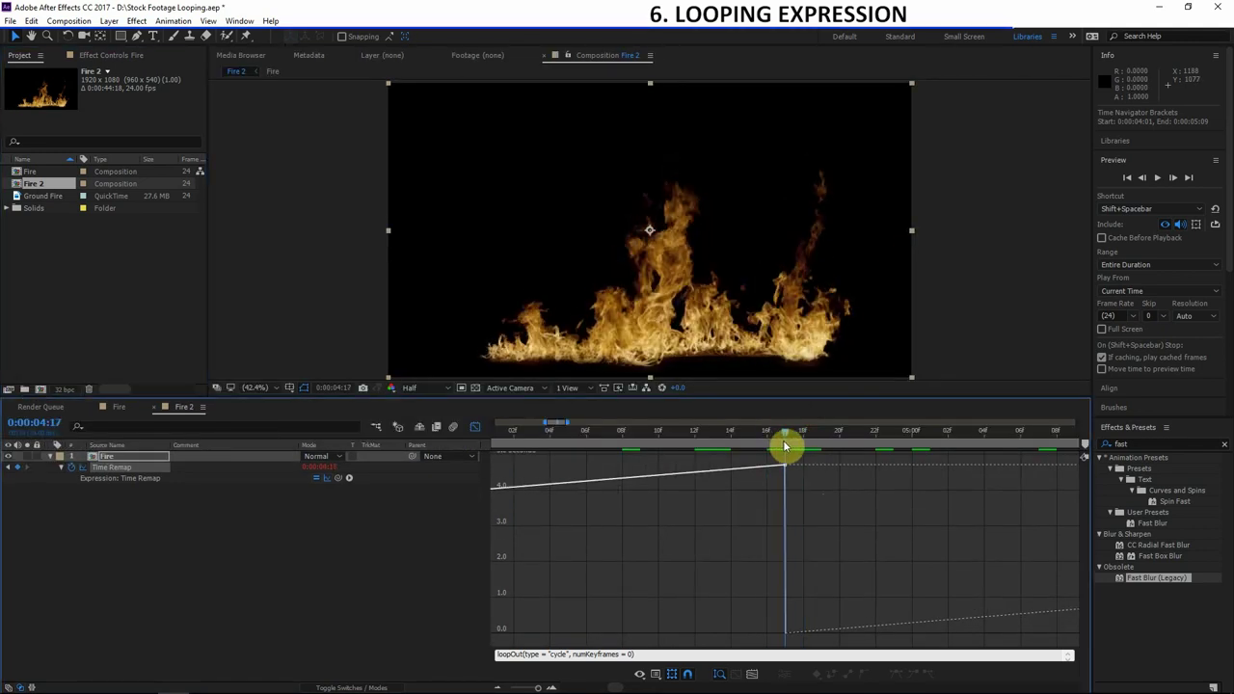
pyautogui.moveTo(785, 442); pyautogui.dragTo(794, 441)
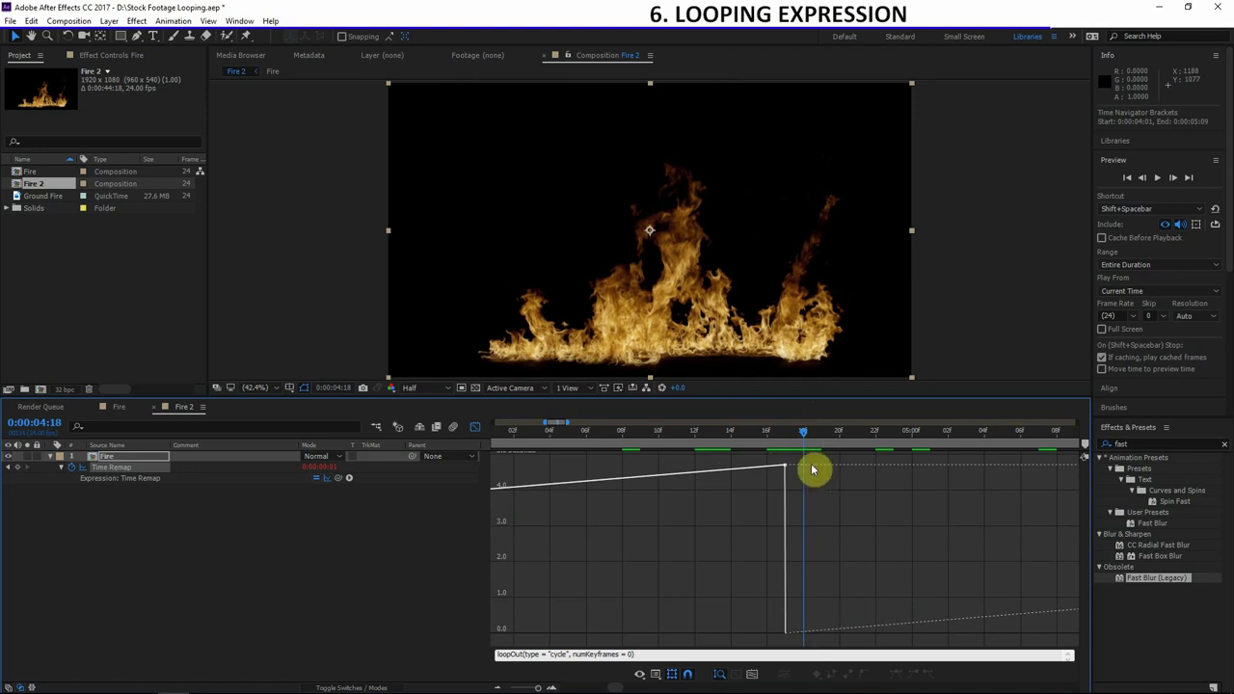
pyautogui.click(786, 445)
pyautogui.moveTo(786, 445); pyautogui.dragTo(810, 443)
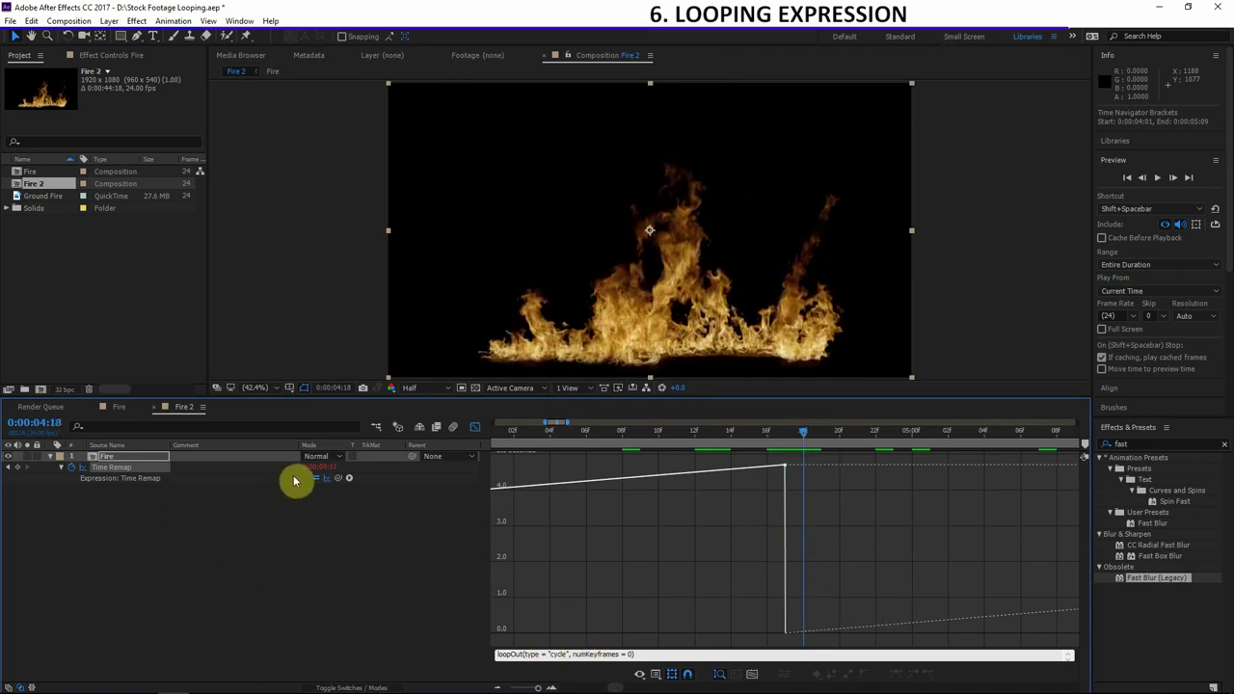
# Step: Set Time Remap to 0 at 0:00:04:18 and scrub from 0:00:04:16 to 0:00:04:18 to check the loop point
pyautogui.write('0')
pyautogui.click(370, 565)
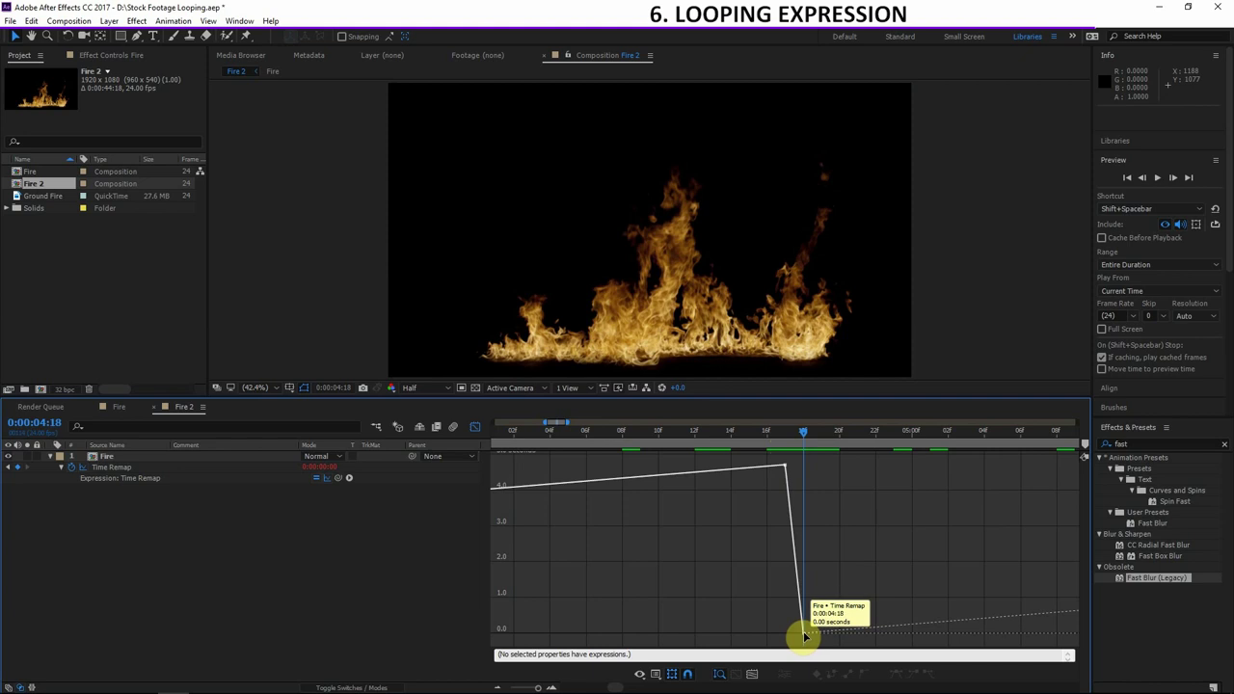
pyautogui.click(774, 443)
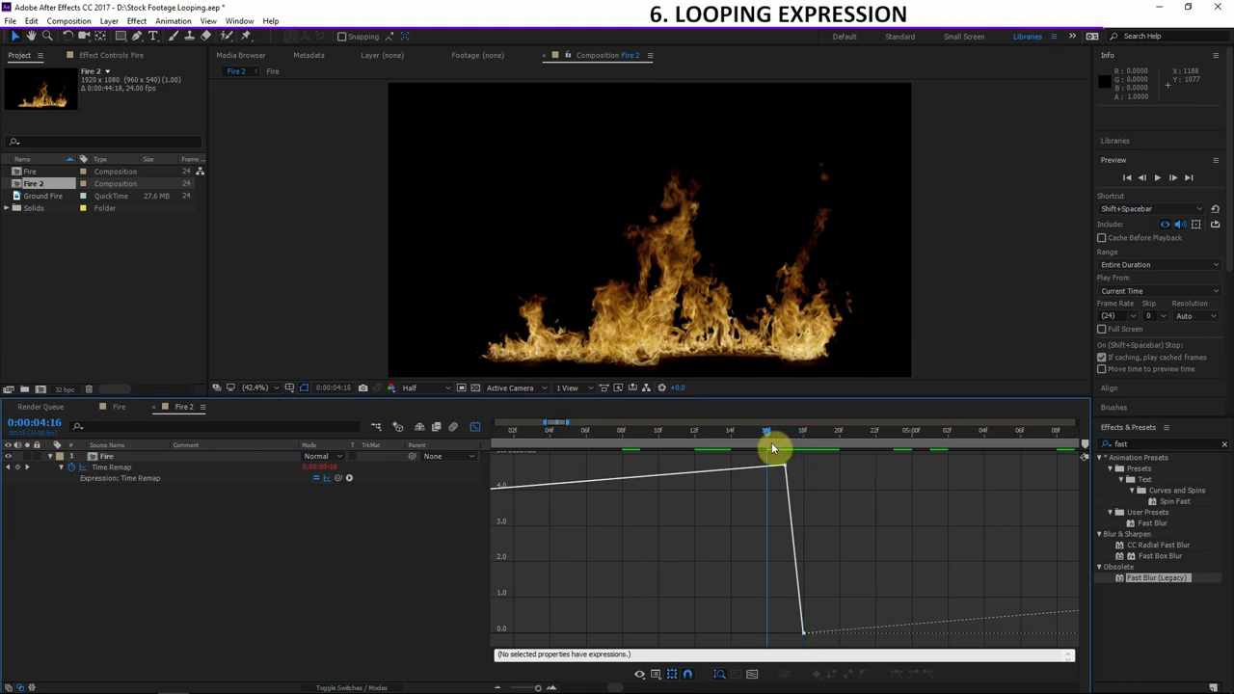
pyautogui.moveTo(771, 444); pyautogui.dragTo(804, 445)
pyautogui.click(112, 467)
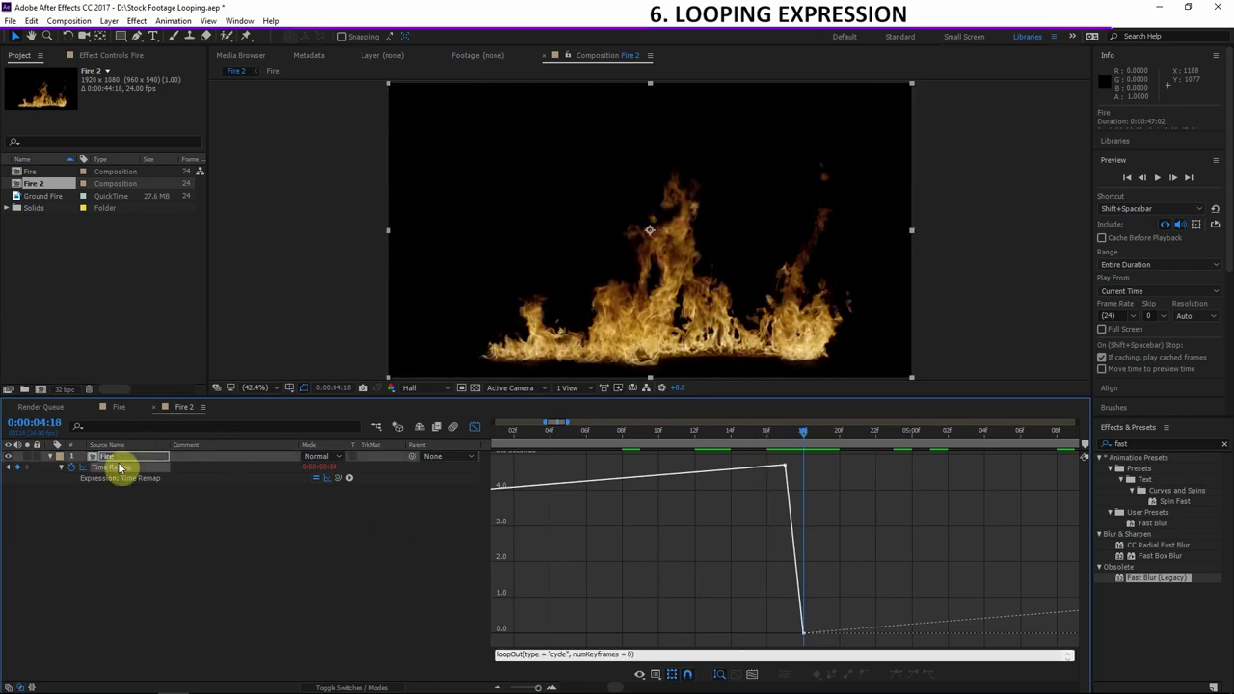
# Step: Set numKeyframes to 1 in the Fire layer's Time Remap loopOut expression
pyautogui.click(660, 652)
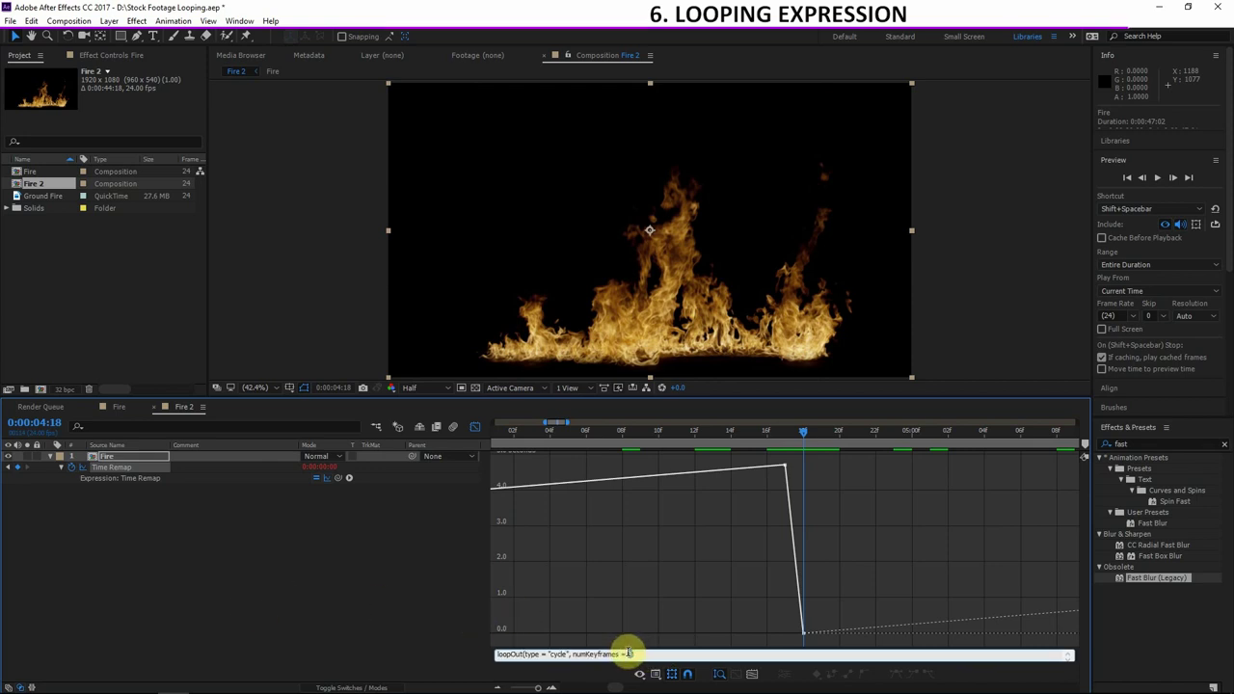
pyautogui.moveTo(546, 425); pyautogui.dragTo(331, 416)
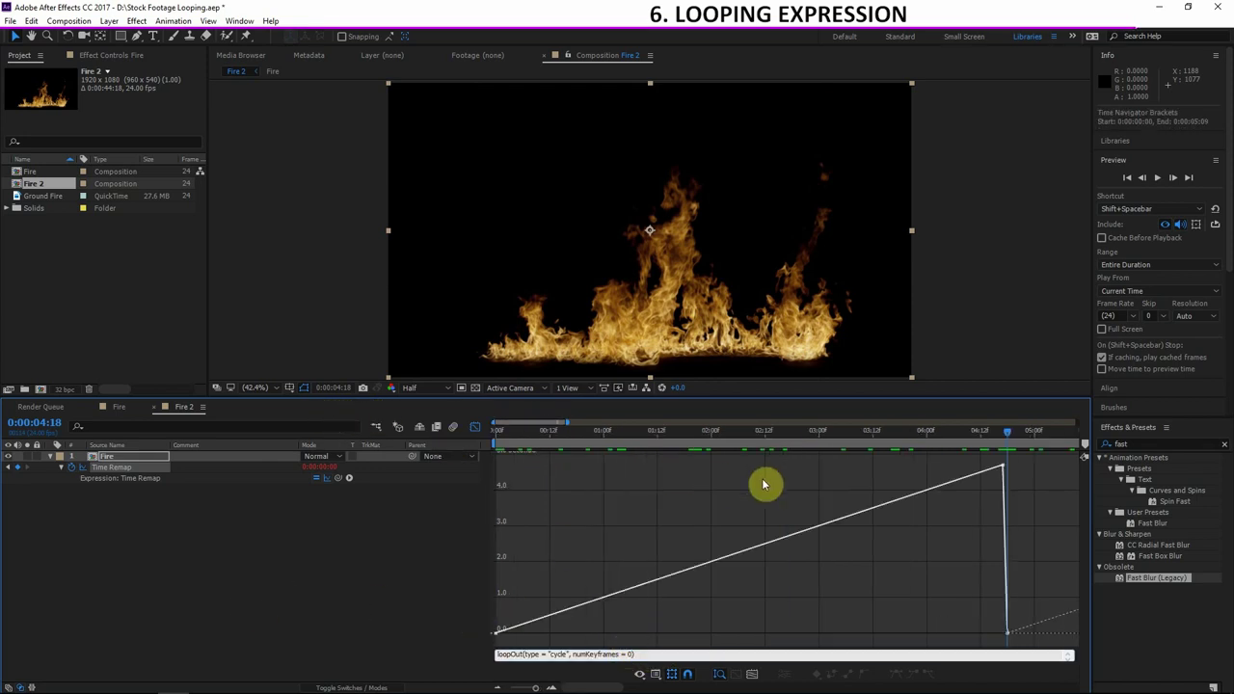
pyautogui.click(628, 654)
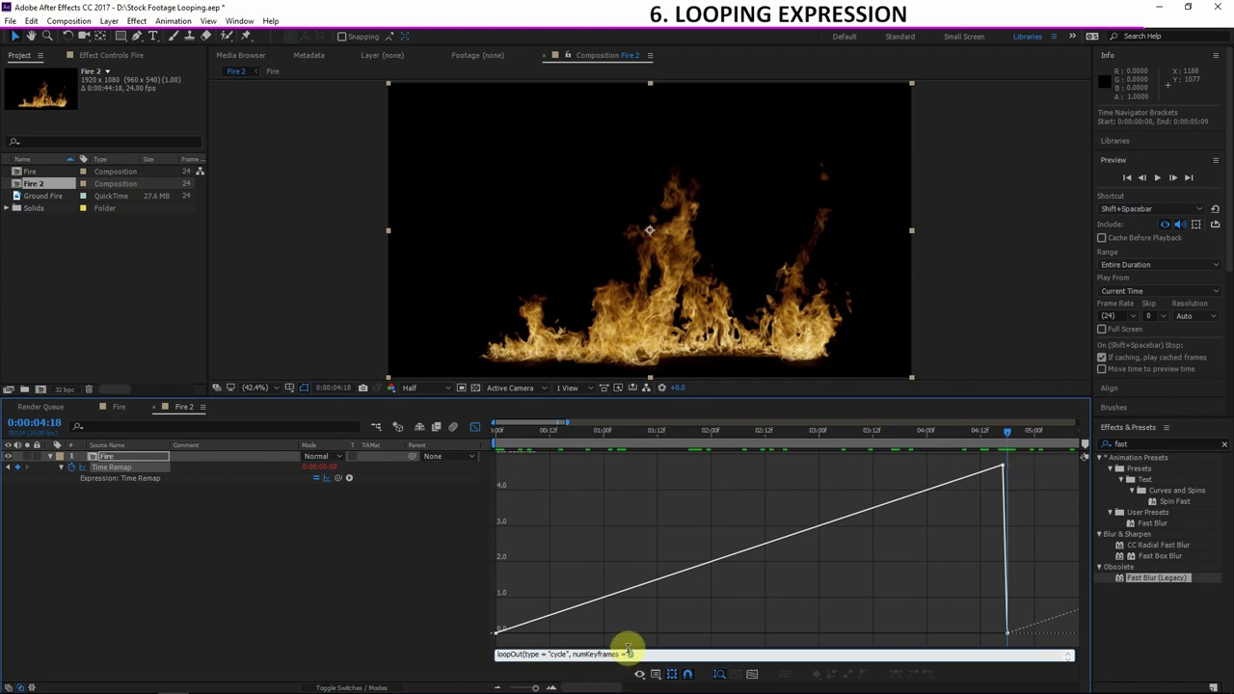
pyautogui.press('BackSpace')
pyautogui.write('1')
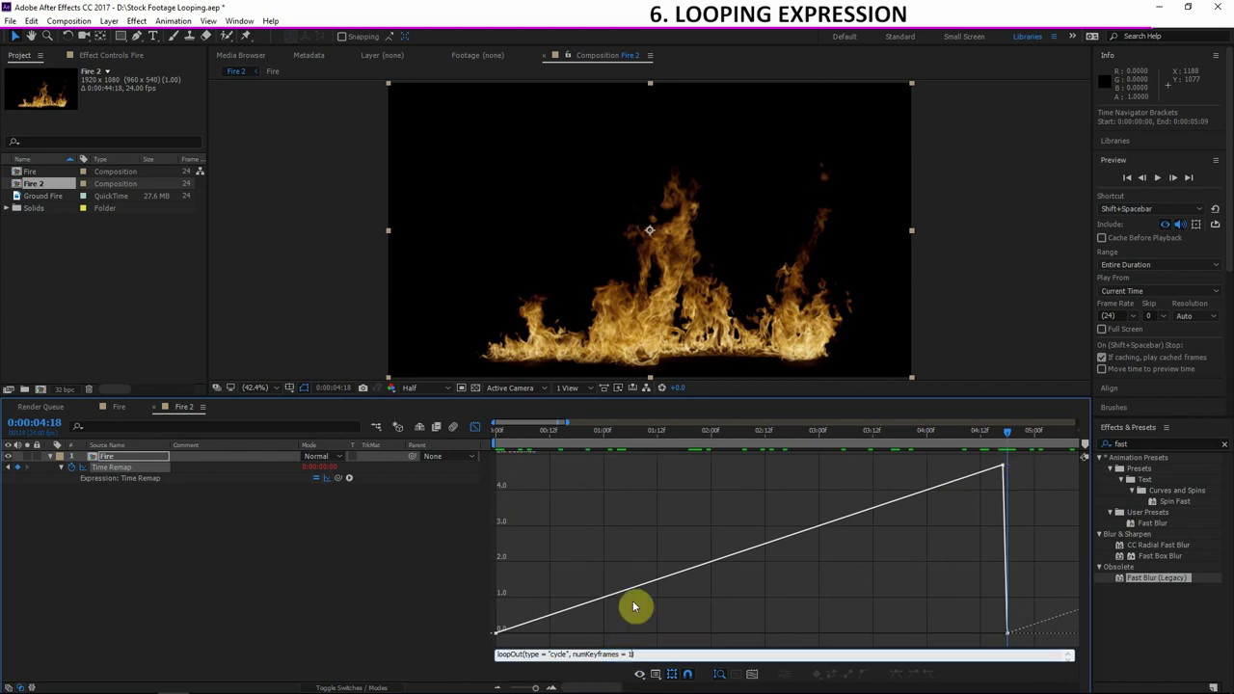
pyautogui.click(634, 606)
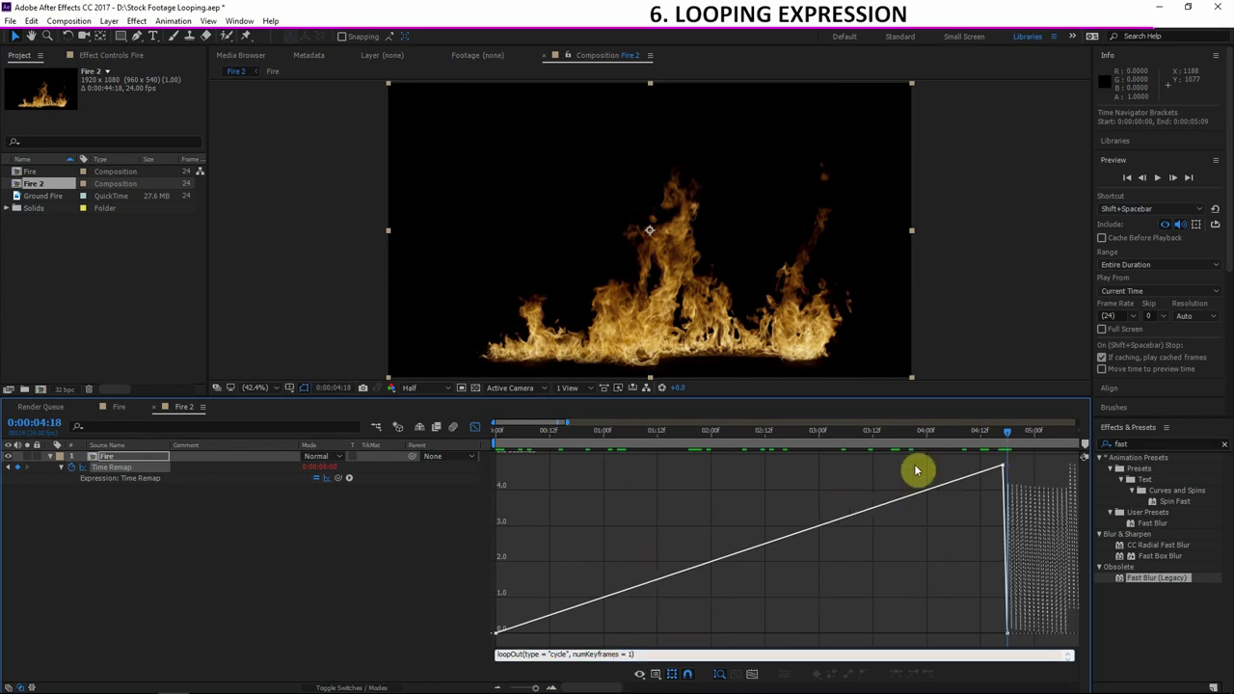
# Step: Change numKeyframes to 3 in the Time Remap loopOut expression and check the repeated cycles across the whole composition
pyautogui.click(631, 654)
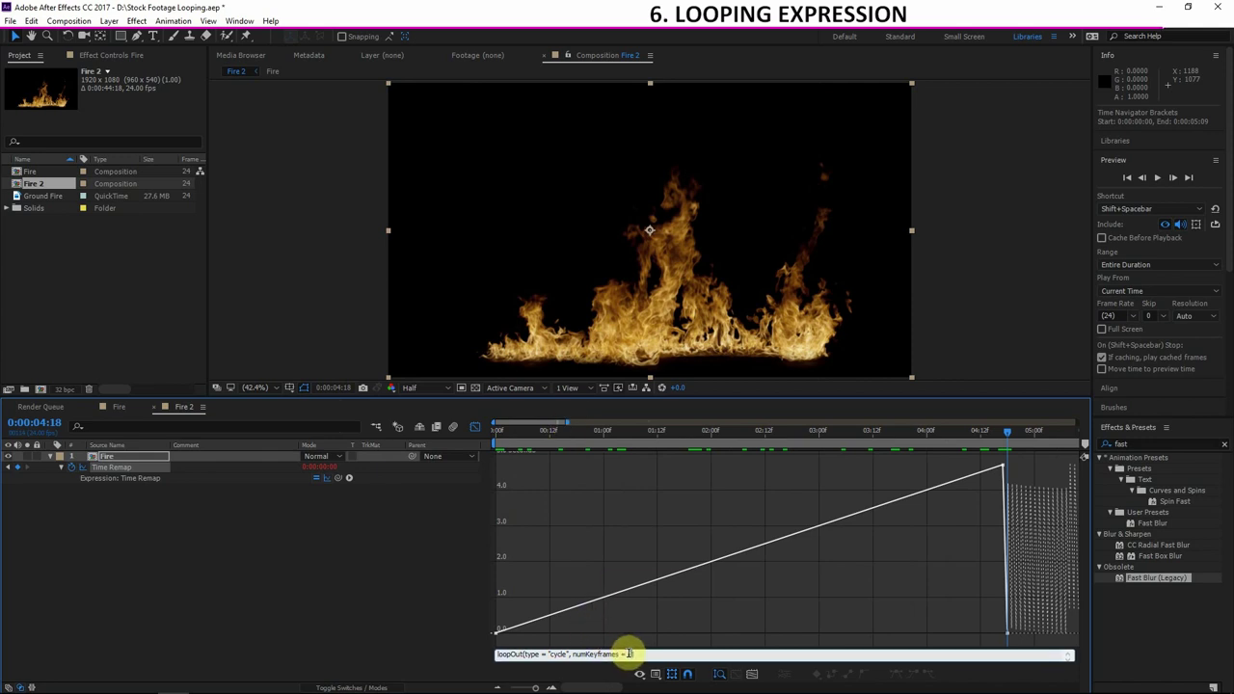
pyautogui.click(575, 531)
pyautogui.click(630, 653)
pyautogui.write('3')
pyautogui.press('KP_Enter')
pyautogui.moveTo(567, 423); pyautogui.dragTo(834, 423)
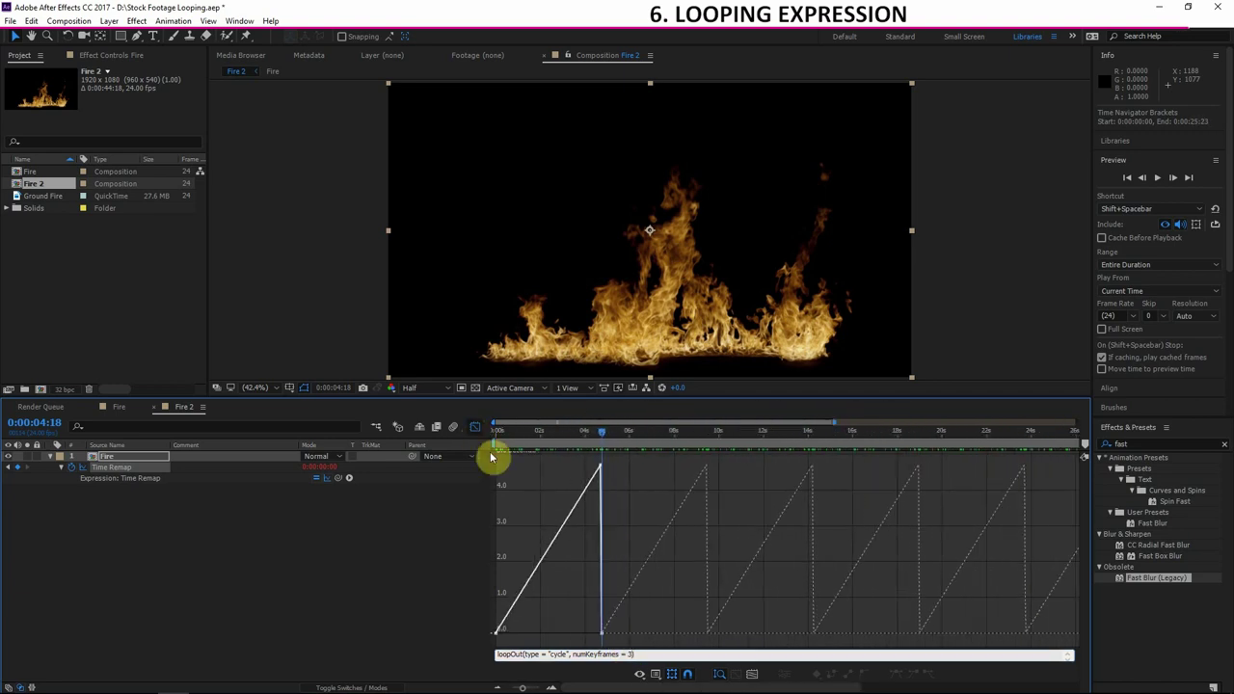
pyautogui.moveTo(631, 654); pyautogui.dragTo(593, 654)
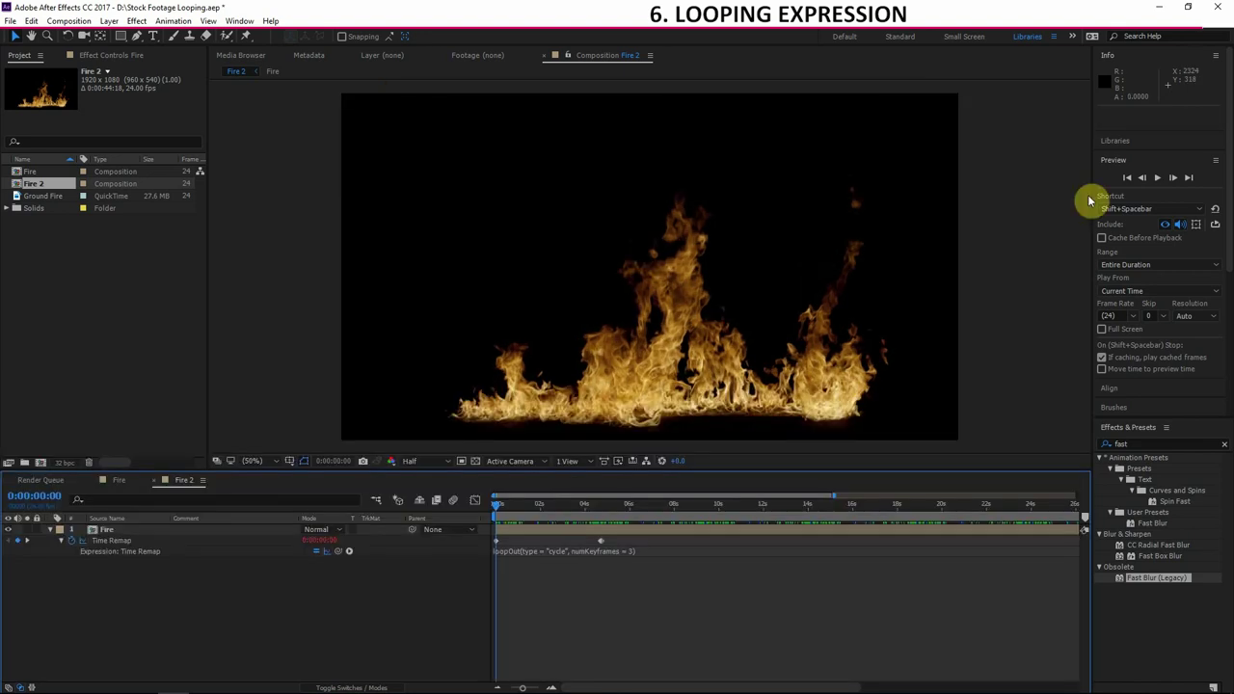
pyautogui.moveTo(837, 496); pyautogui.dragTo(1080, 497)
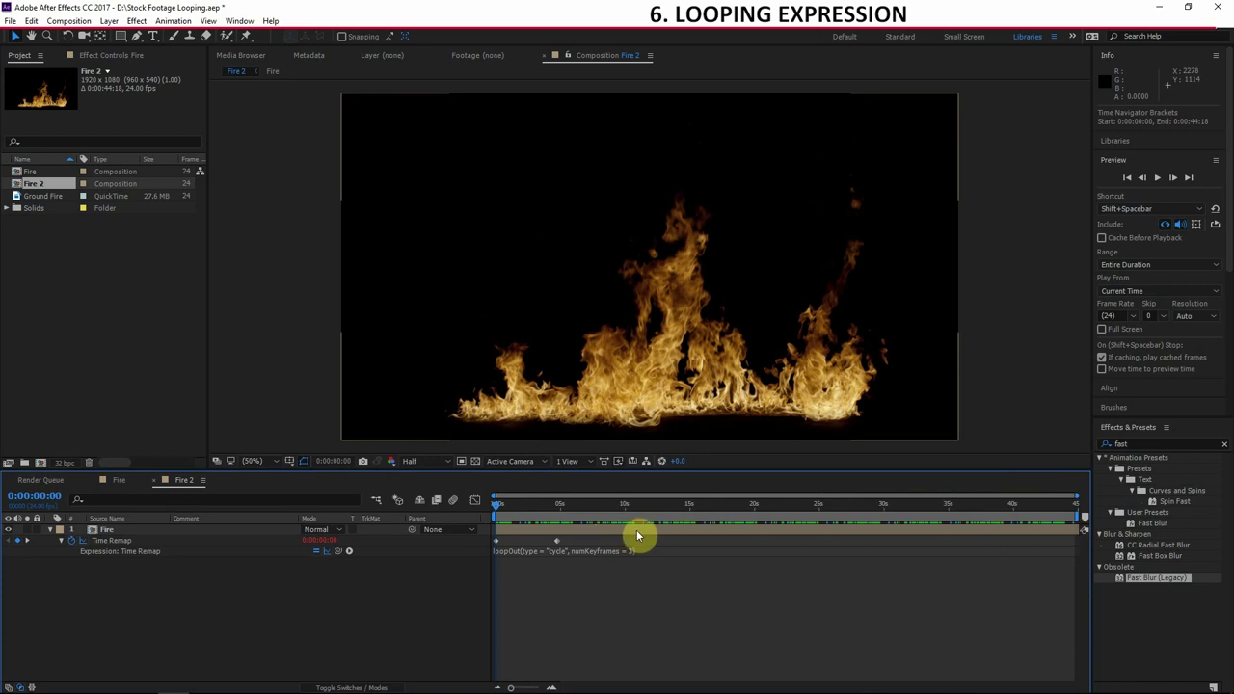